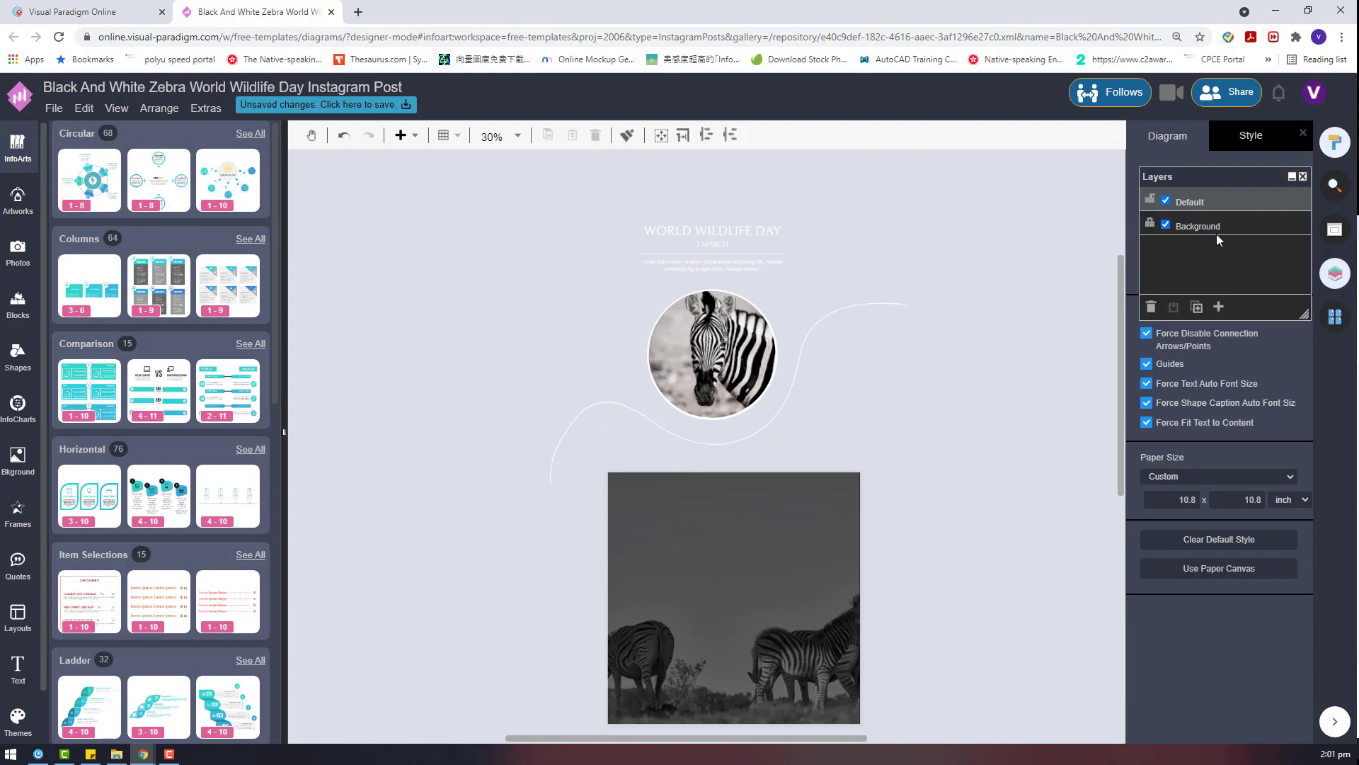
# Delete the Background layer and move the floating Layers window off the diagram settings
pyautogui.click(1216, 233)
pyautogui.click(1148, 305)
pyautogui.moveTo(1256, 177); pyautogui.dragTo(1071, 130)
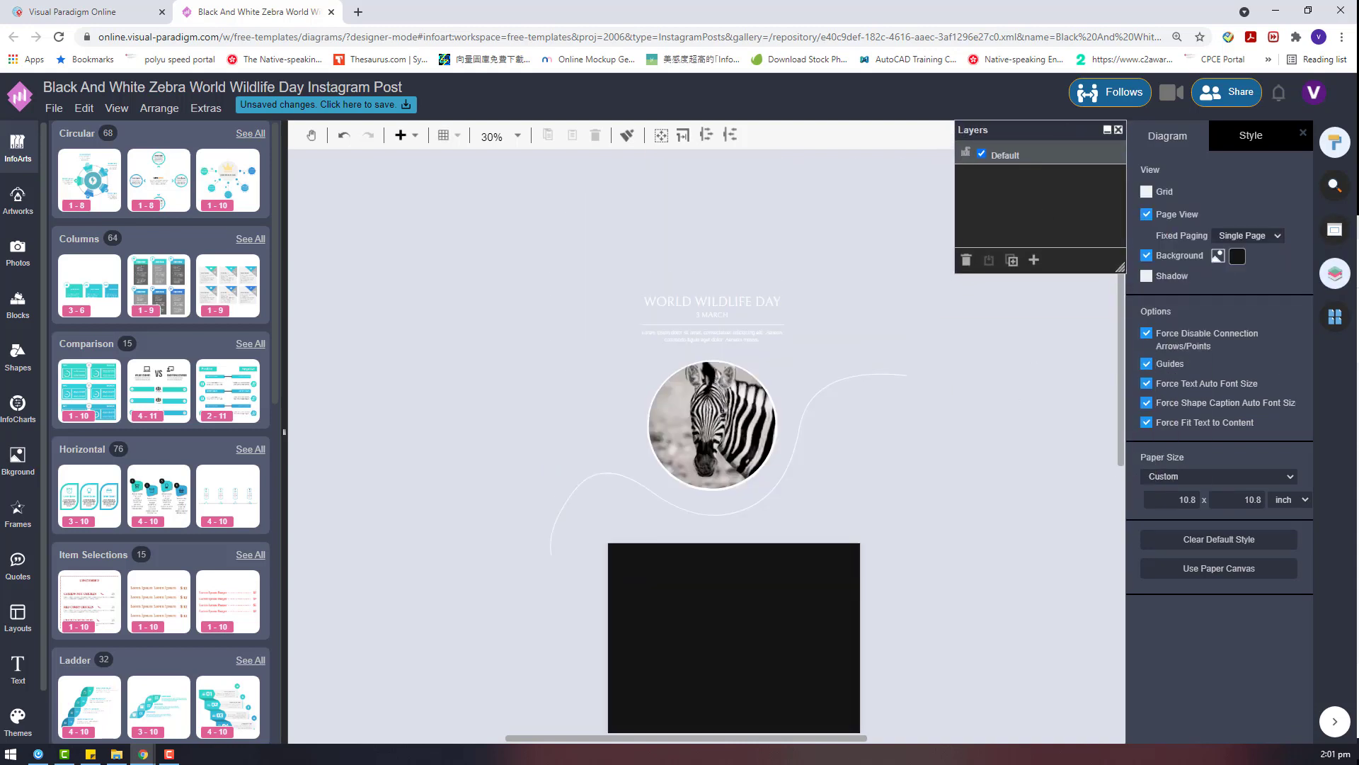
# Try the Raleway Dots, Abril Fatface and Bebas Neue themes on the design, shuffling their colors
pyautogui.click(18, 717)
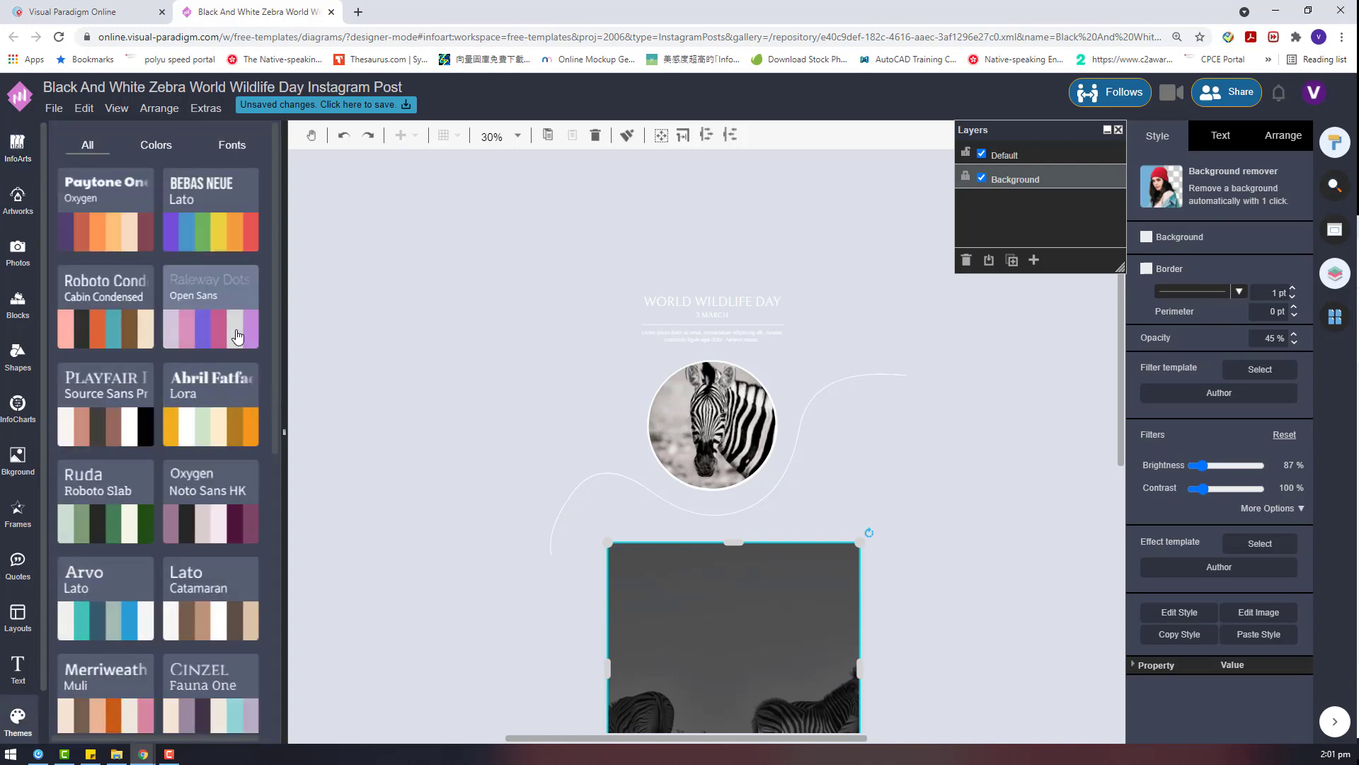
pyautogui.click(237, 337)
pyautogui.click(234, 400)
pyautogui.click(228, 230)
pyautogui.click(219, 226)
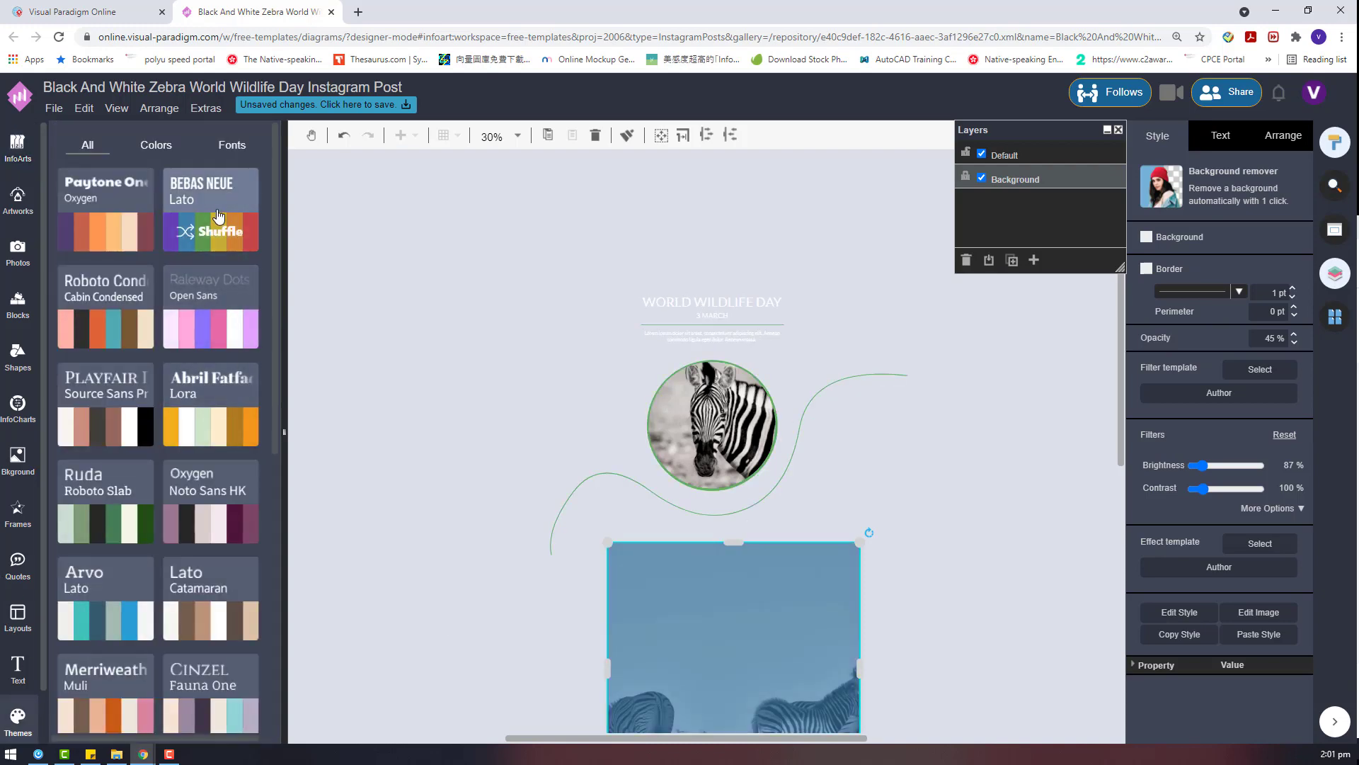
pyautogui.click(218, 216)
pyautogui.scroll(-4, 141, 496)
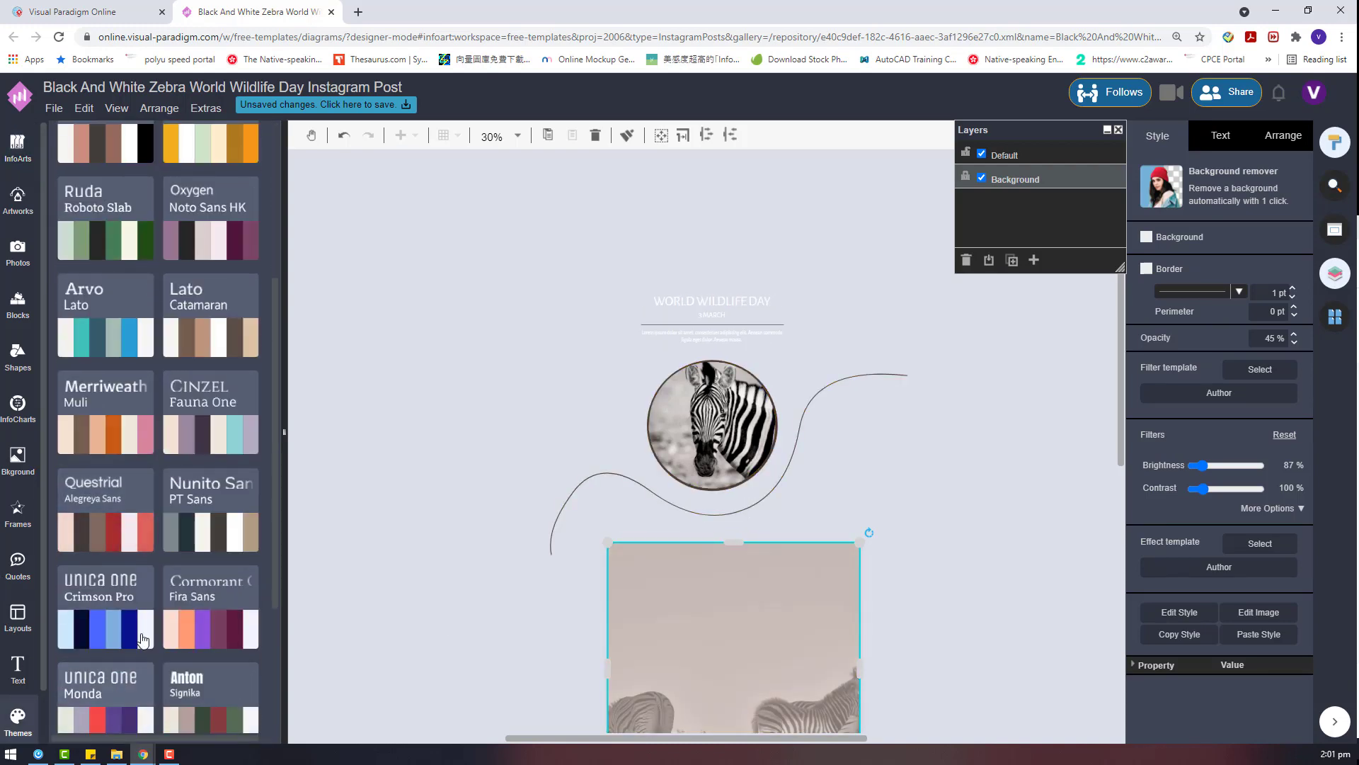
# Apply the Unica One and Crimson Pro theme, shuffled to a bright blue page background, and delete the Background layer
pyautogui.click(100, 623)
pyautogui.scroll(-2, 392, 516)
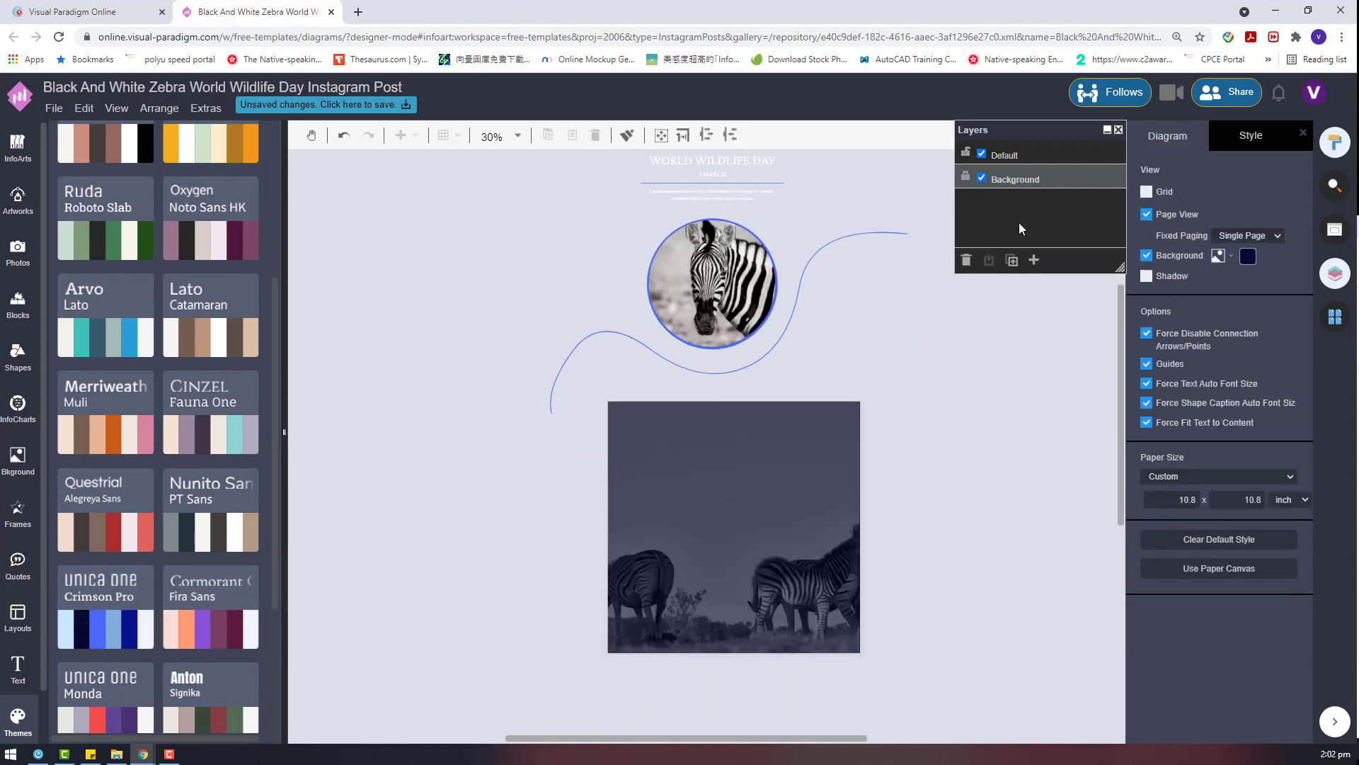
pyautogui.click(965, 260)
pyautogui.click(99, 638)
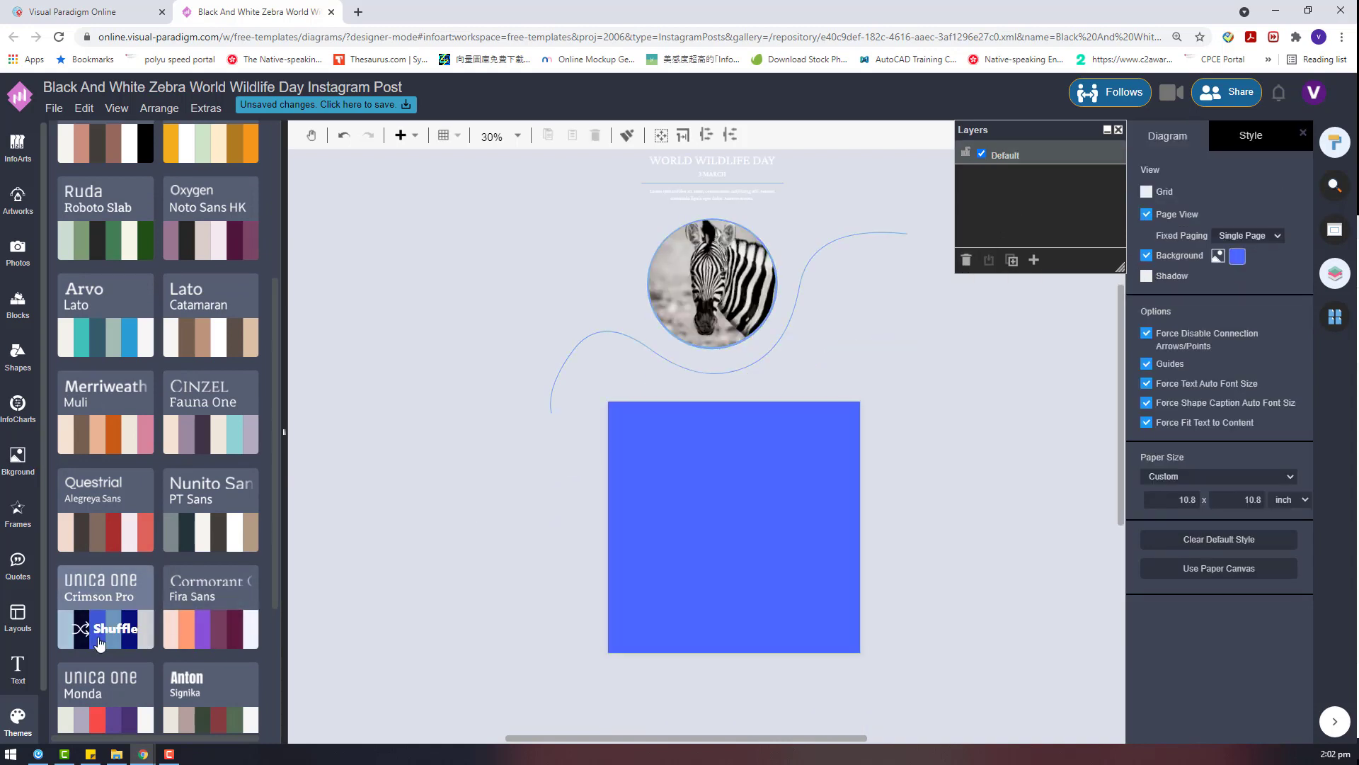
# Place a rectangular picture frame on the left half of the blue page, leaving a margin at the page edge
pyautogui.click(14, 613)
pyautogui.scroll(-1, 17, 637)
pyautogui.click(18, 463)
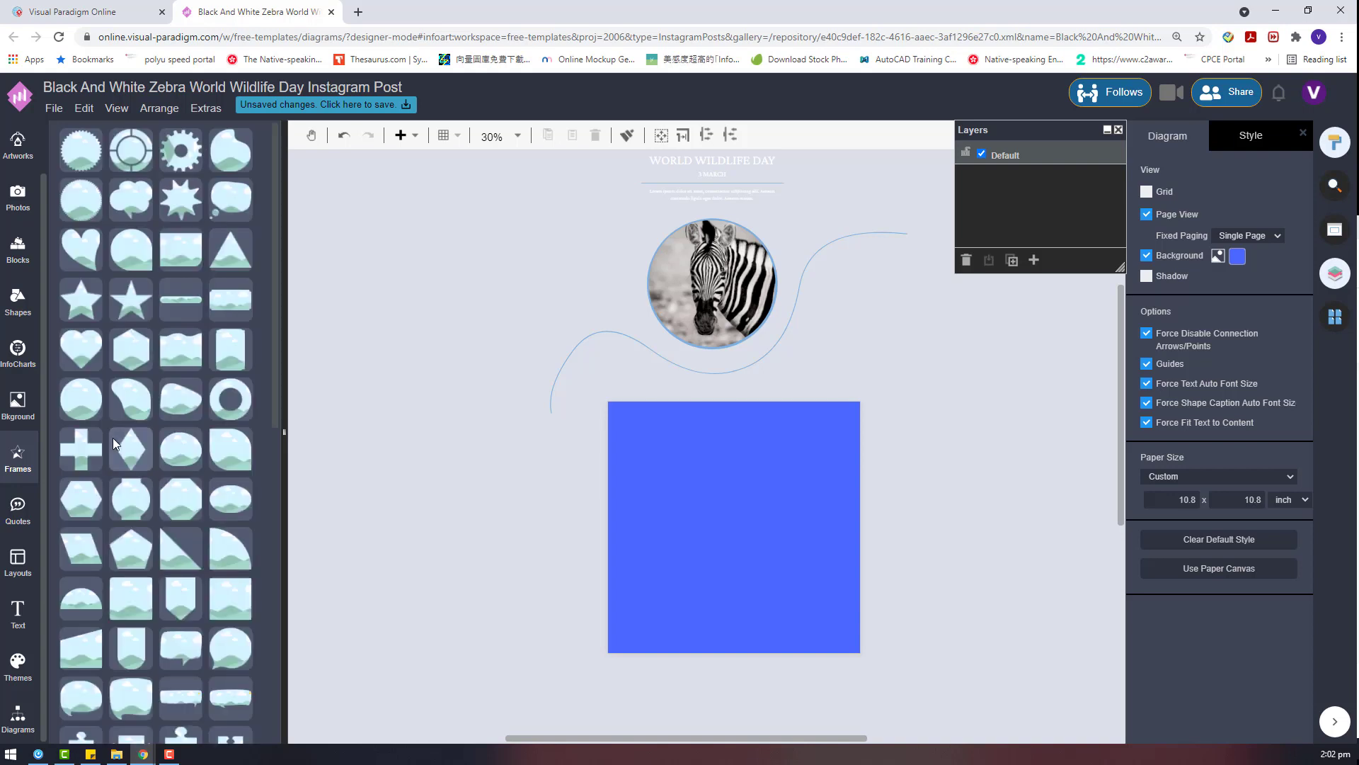
pyautogui.moveTo(112, 438); pyautogui.dragTo(695, 597)
pyautogui.moveTo(761, 521); pyautogui.dragTo(710, 531)
pyautogui.click(878, 474)
# Move the Lorem ipsum paragraph to the frame's lower right, right-align it and set its font size to 32 pt
pyautogui.moveTo(753, 204); pyautogui.dragTo(811, 554)
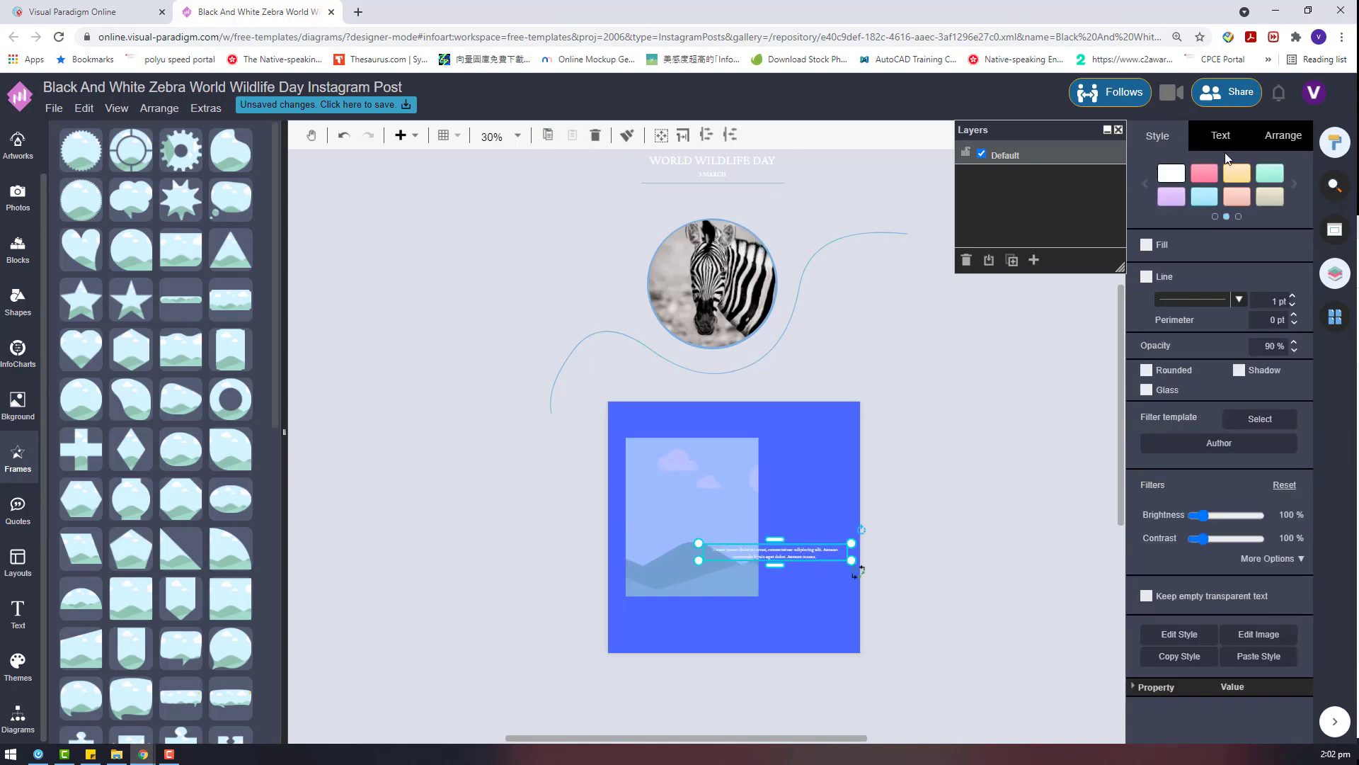
pyautogui.click(1220, 136)
pyautogui.click(1198, 257)
pyautogui.click(1295, 228)
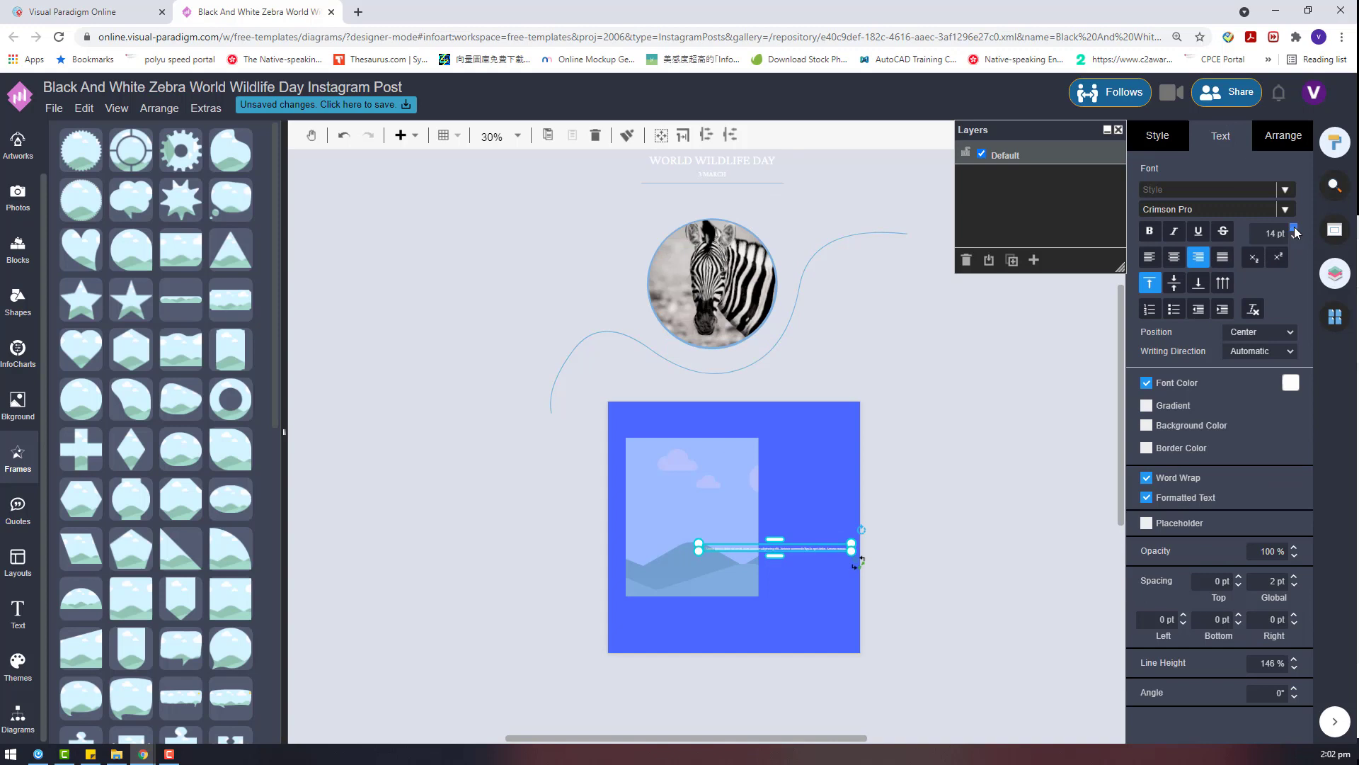
pyautogui.click(1294, 228)
pyautogui.click(1294, 228)
pyautogui.click(1294, 228)
pyautogui.click(1295, 228)
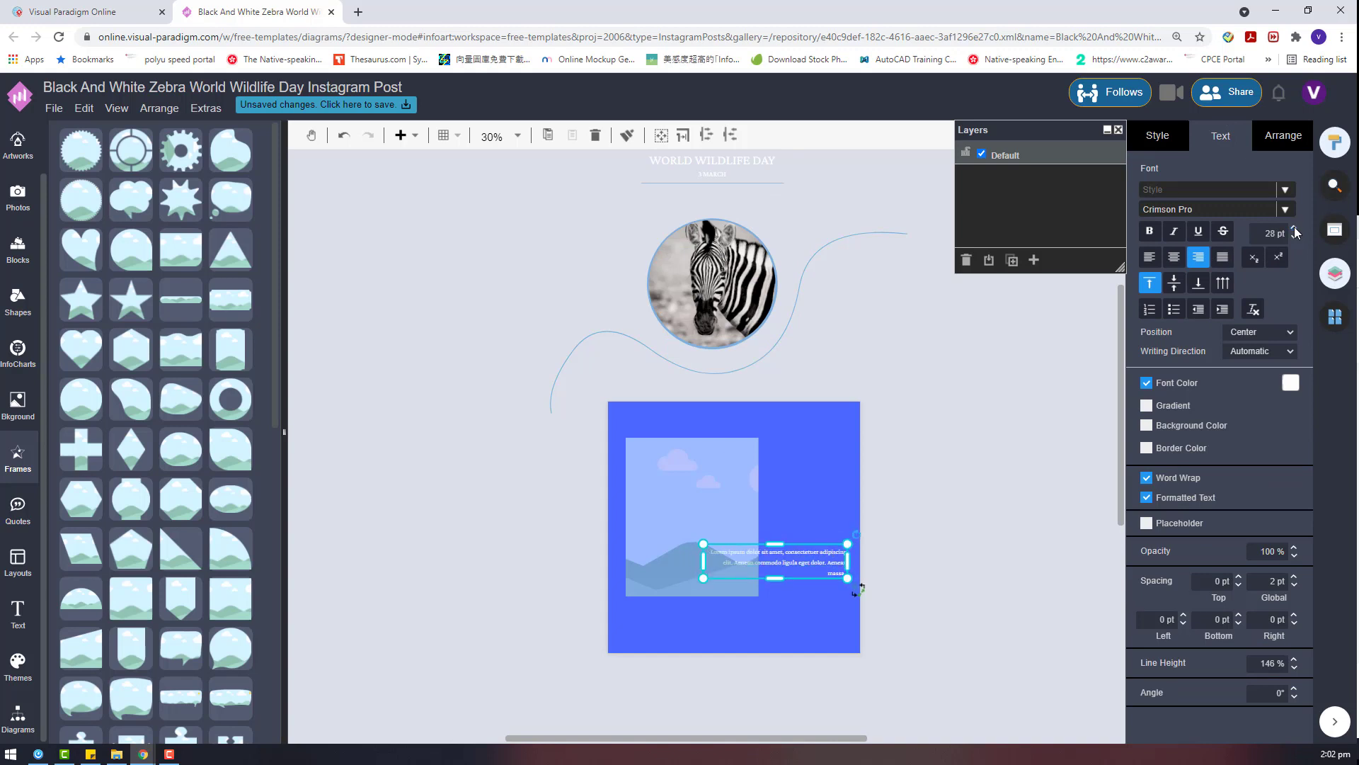
pyautogui.click(1294, 228)
pyautogui.click(1294, 228)
pyautogui.click(965, 525)
# Bring the Lorem ipsum paragraph to the front
pyautogui.rightClick(839, 563)
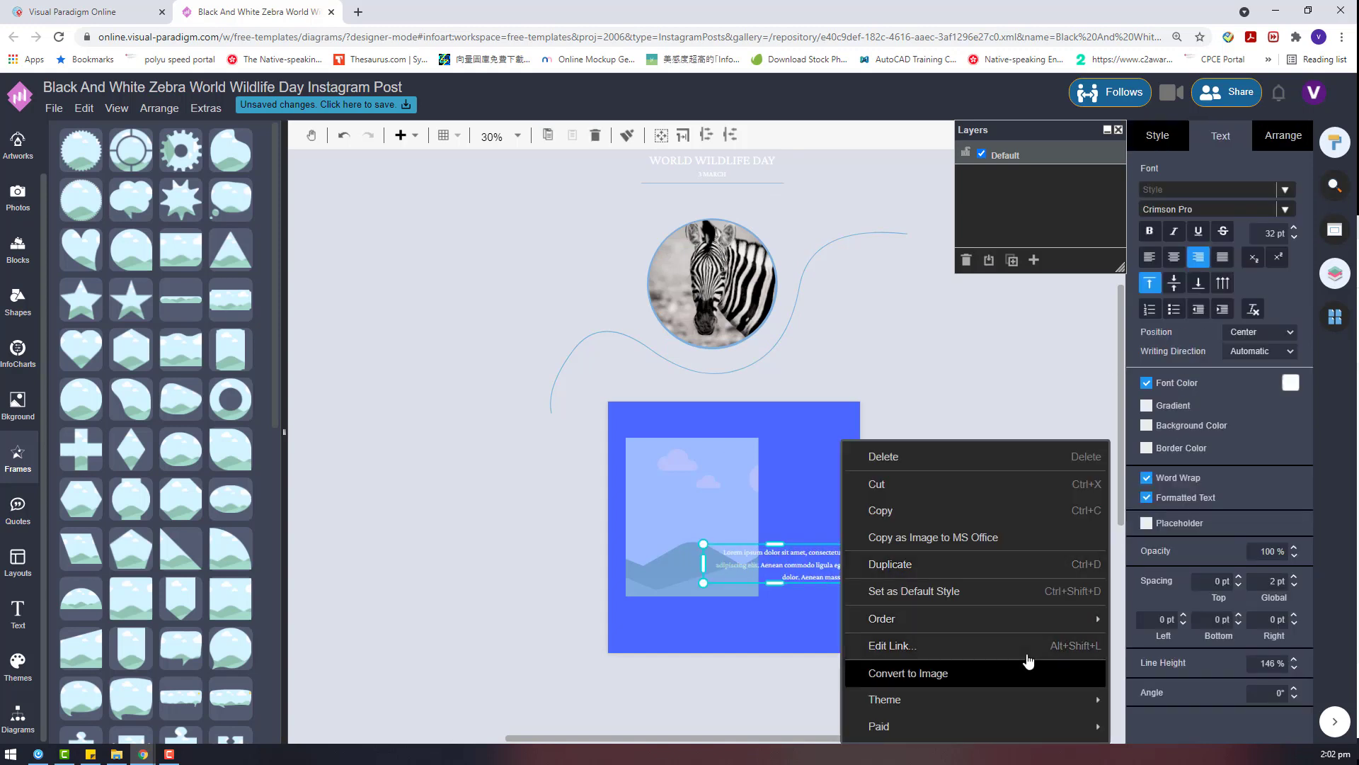
pyautogui.moveTo(1026, 618)
pyautogui.click(1154, 618)
pyautogui.click(948, 481)
# Move the 3 MARCH text below the Lorem ipsum paragraph and right-align it
pyautogui.scroll(2, 752, 311)
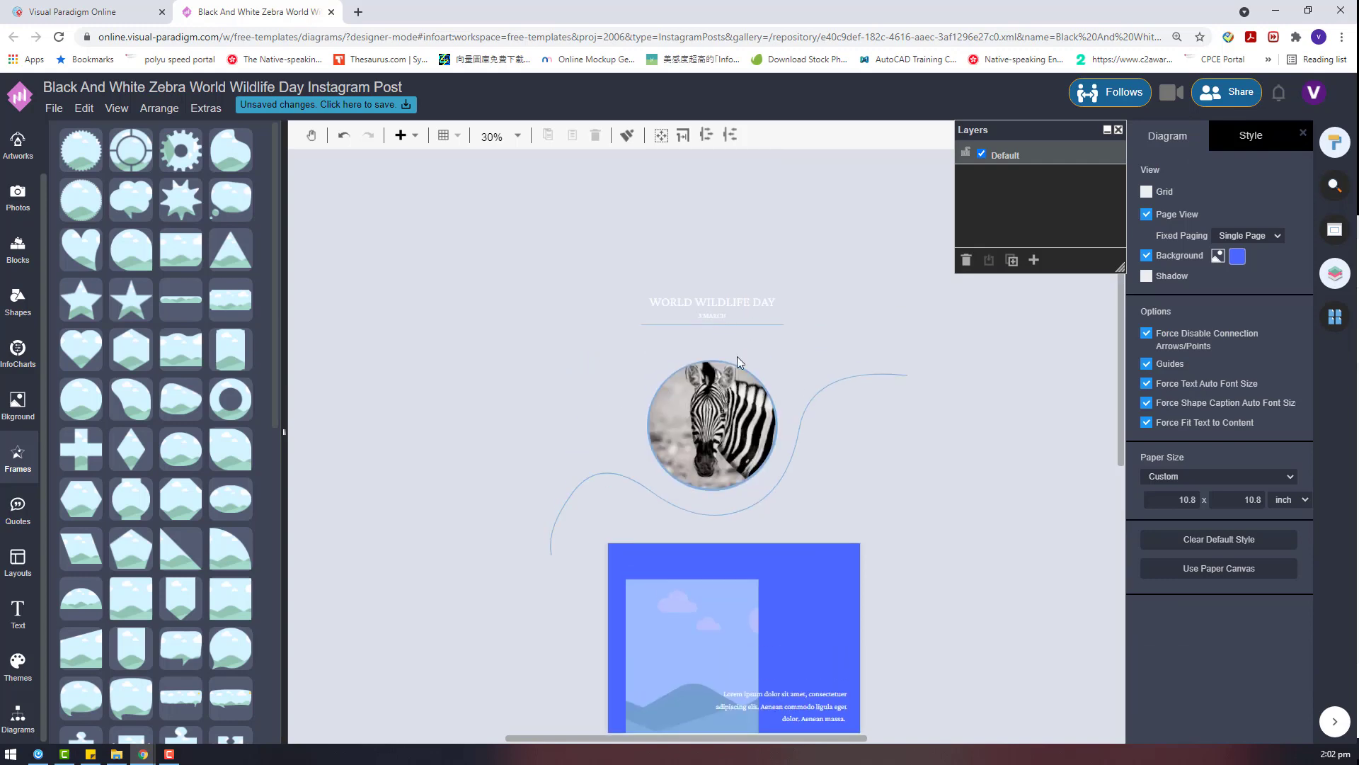
pyautogui.scroll(-5, 779, 496)
pyautogui.moveTo(726, 317); pyautogui.dragTo(838, 392)
pyautogui.click(1197, 260)
pyautogui.click(941, 364)
pyautogui.click(924, 452)
# Enlarge the picture frame slightly from its lower-right corner
pyautogui.scroll(1, 923, 452)
pyautogui.click(682, 407)
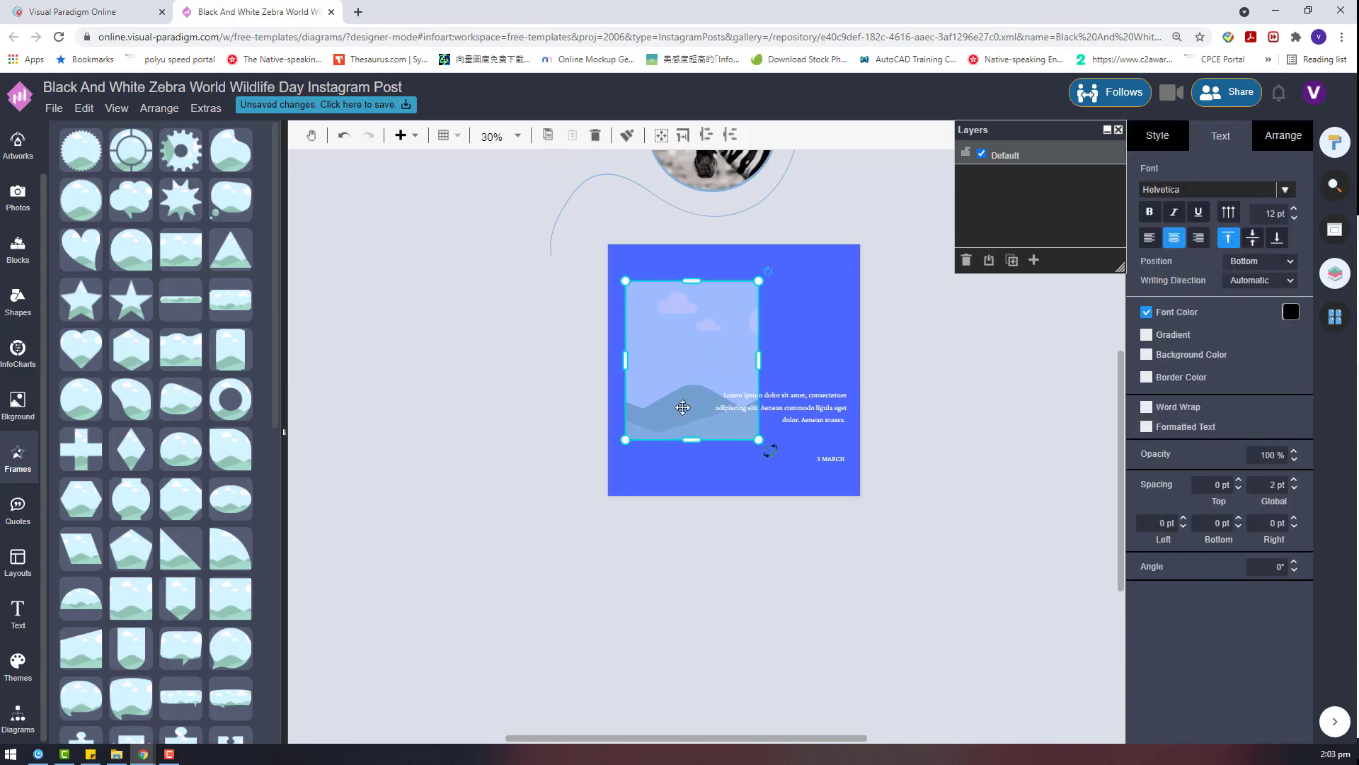
pyautogui.moveTo(758, 440); pyautogui.dragTo(764, 446)
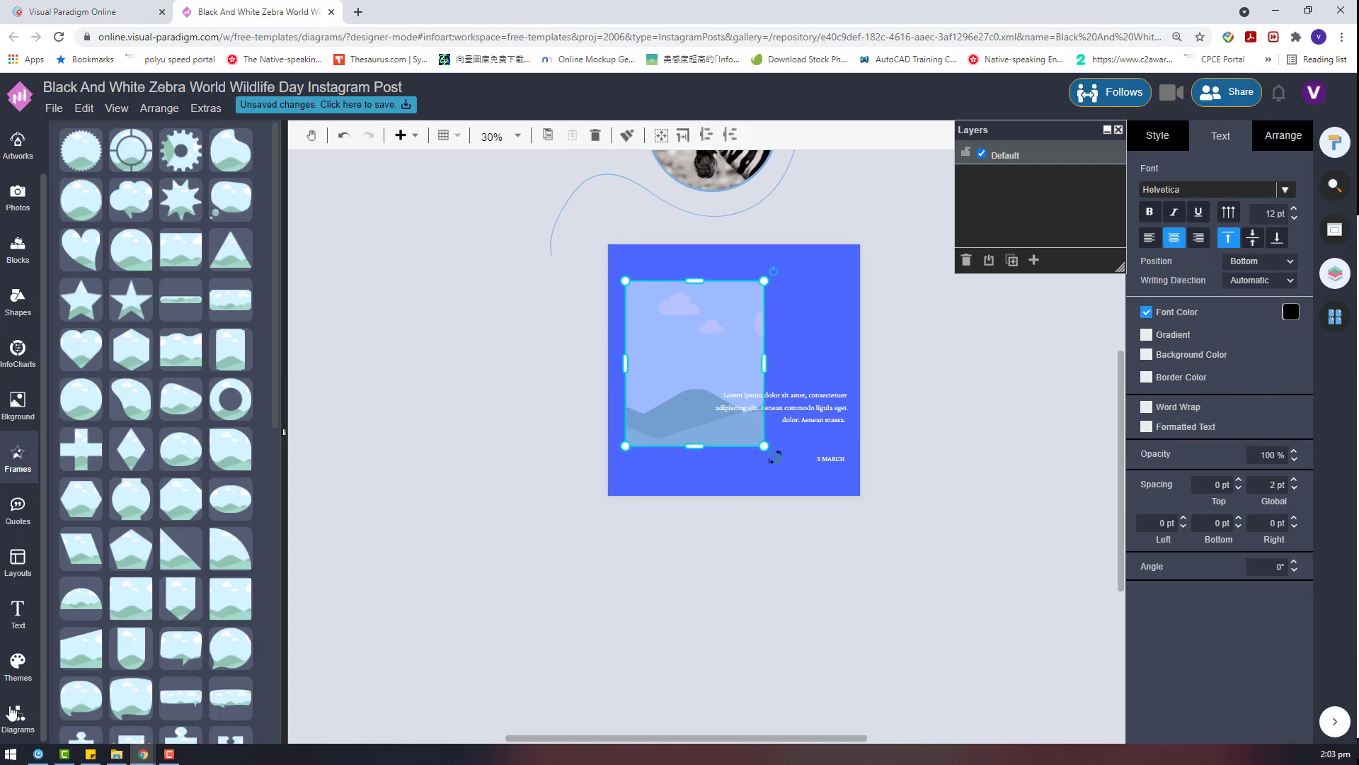
# Add a light blue rectangle without an outline over the lower part of the picture frame, extending just below it
pyautogui.click(14, 713)
pyautogui.scroll(-10, 85, 646)
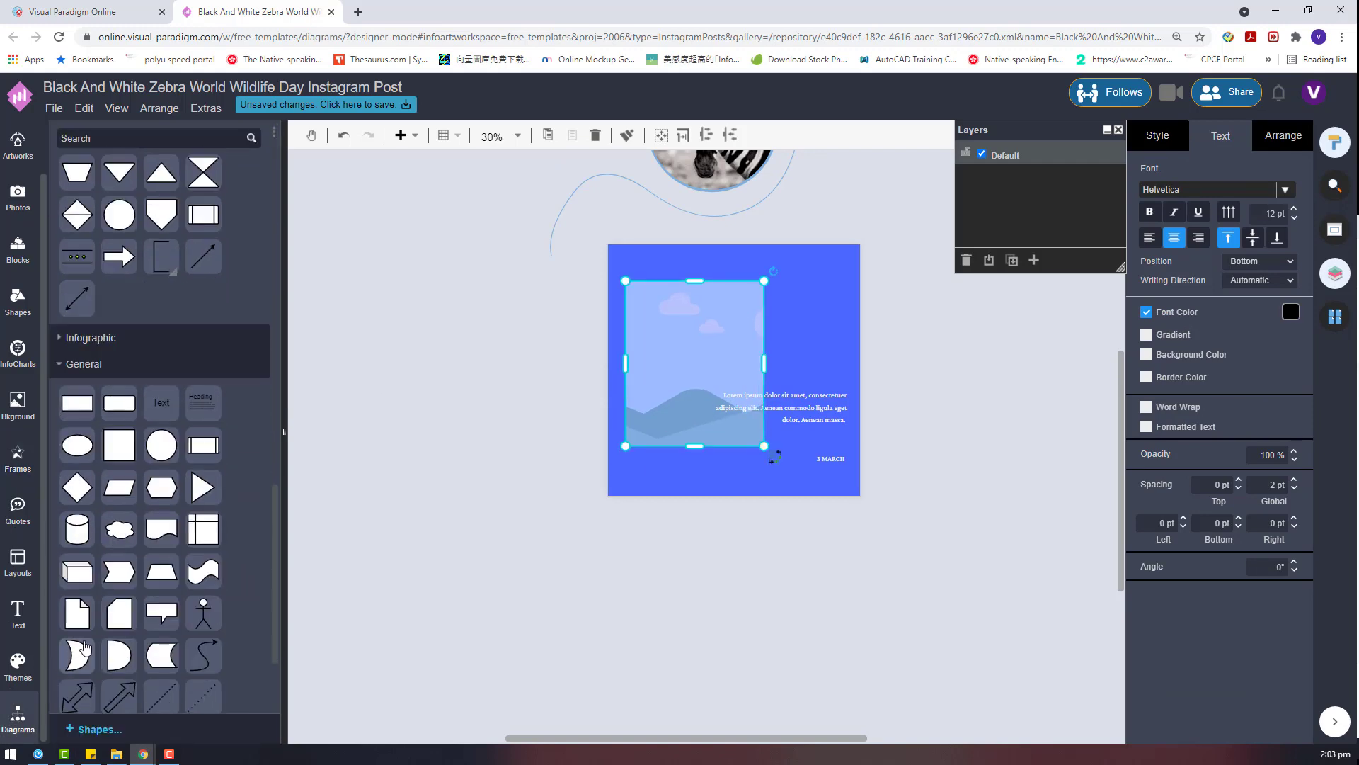
pyautogui.moveTo(456, 427); pyautogui.dragTo(613, 503)
pyautogui.moveTo(522, 476); pyautogui.dragTo(705, 306)
pyautogui.moveTo(795, 303); pyautogui.dragTo(681, 451)
pyautogui.hotkey('ctrl', 'z')
pyautogui.click(674, 453)
# Send the light blue rectangle to the back, behind the picture frame
pyautogui.rightClick(729, 424)
pyautogui.moveTo(935, 607)
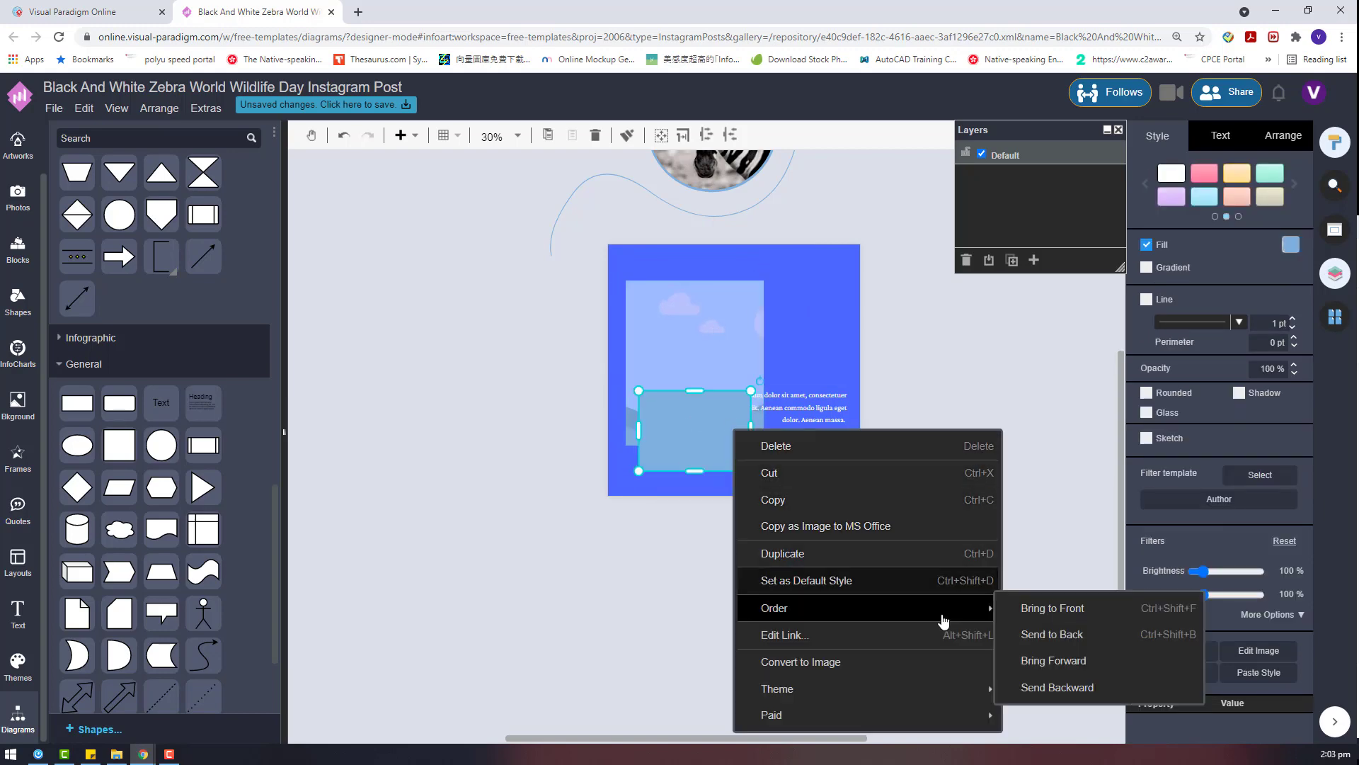
pyautogui.click(1039, 635)
pyautogui.click(941, 415)
# Add an eight-pointed star from the Basic shapes beside the page and make its outline white
pyautogui.scroll(-3, 136, 622)
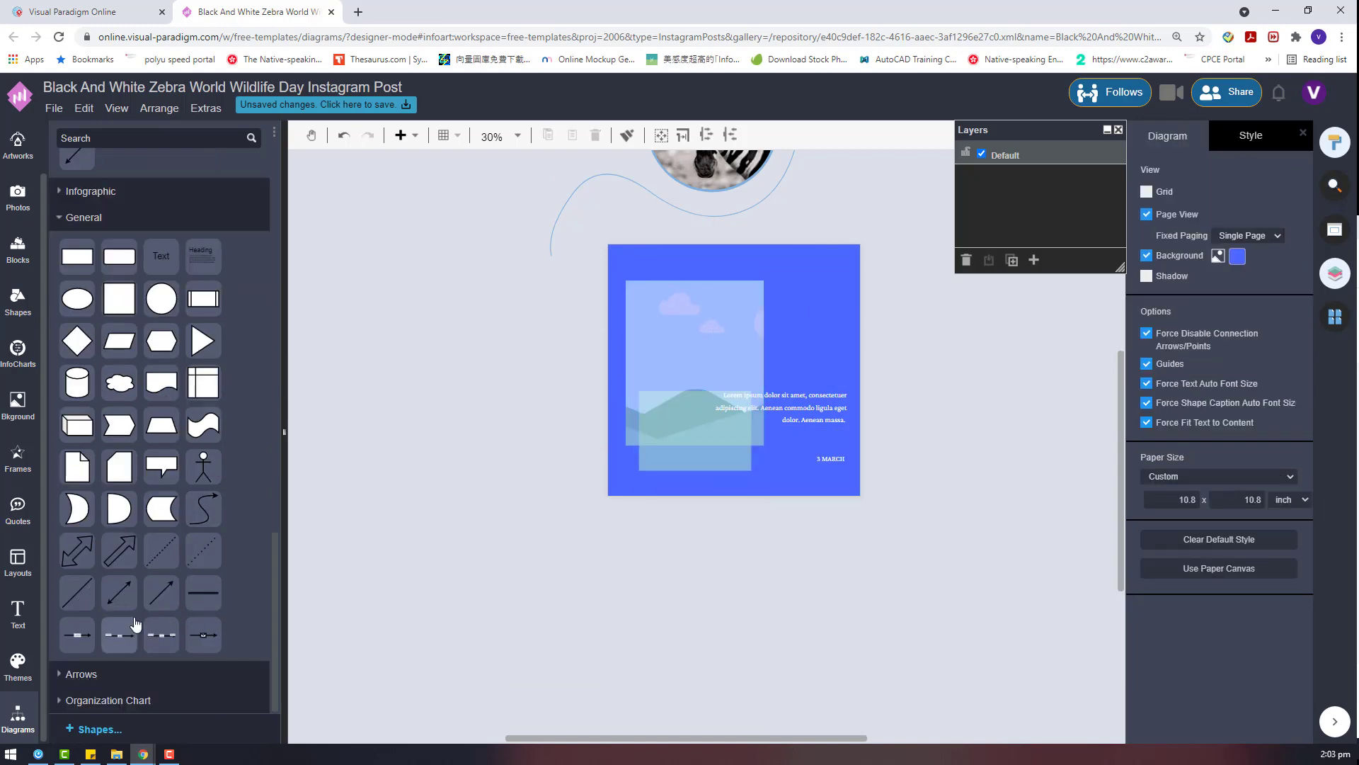
pyautogui.scroll(3, 131, 517)
pyautogui.scroll(-3, 127, 412)
pyautogui.scroll(10, 136, 433)
pyautogui.scroll(2, 165, 445)
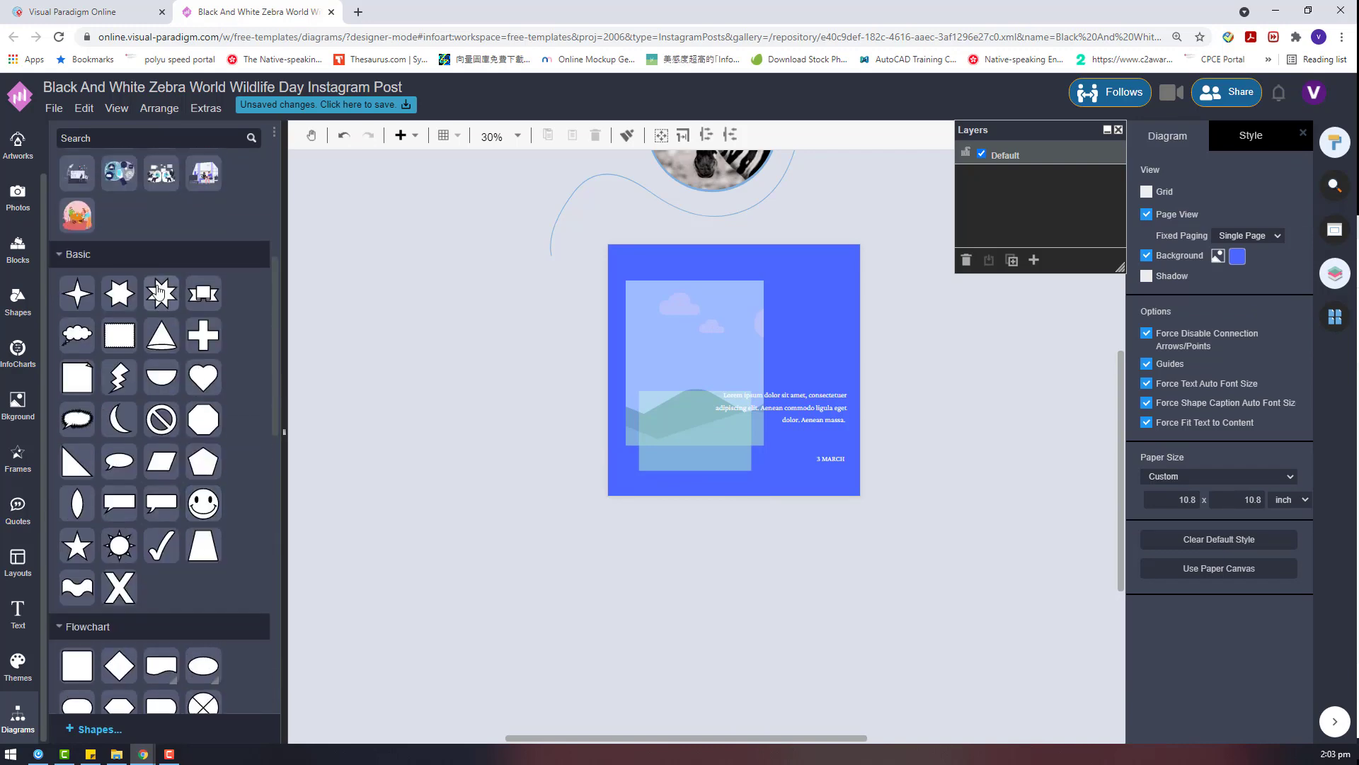
pyautogui.moveTo(161, 293); pyautogui.dragTo(494, 442)
pyautogui.click(1290, 300)
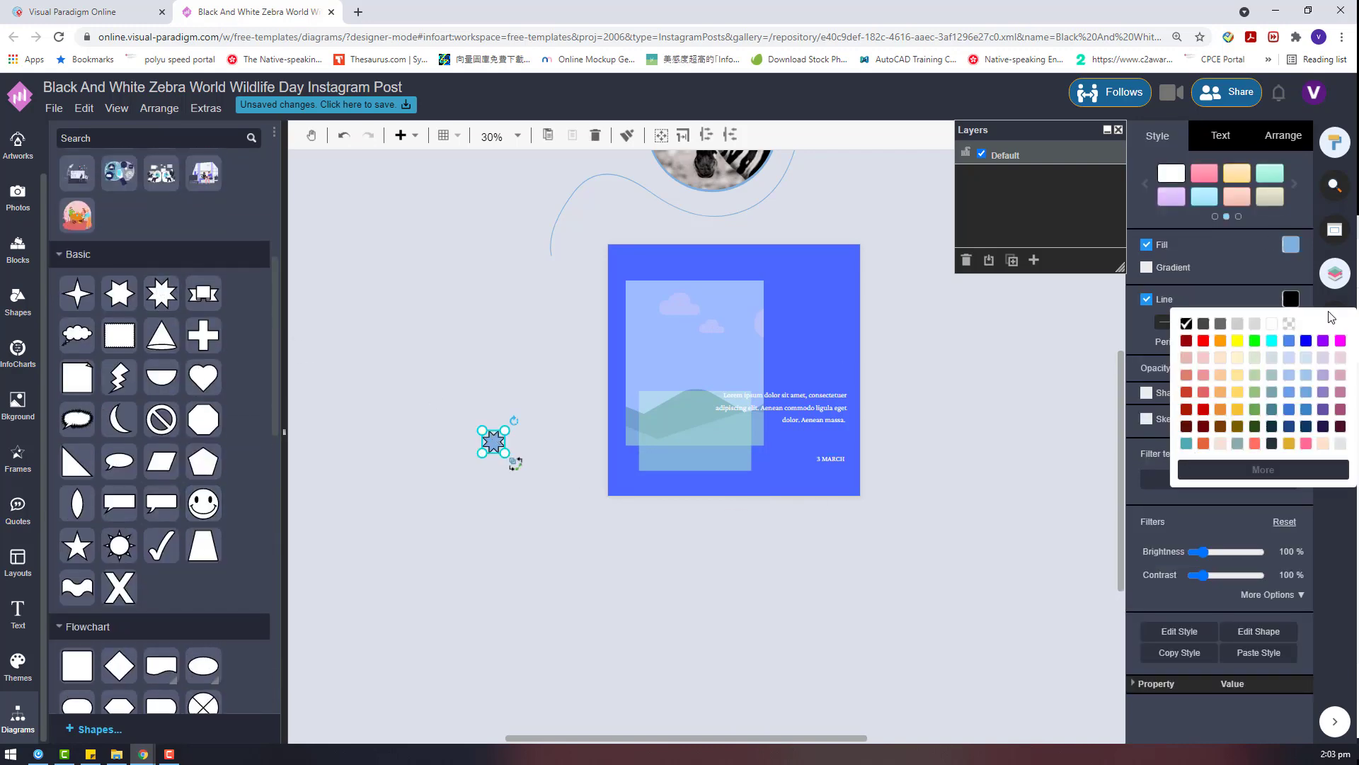
pyautogui.click(1272, 324)
# Enlarge the star across the page's left edge and style it as an unfilled 5 pt outline
pyautogui.moveTo(506, 430); pyautogui.dragTo(643, 361)
pyautogui.click(1146, 244)
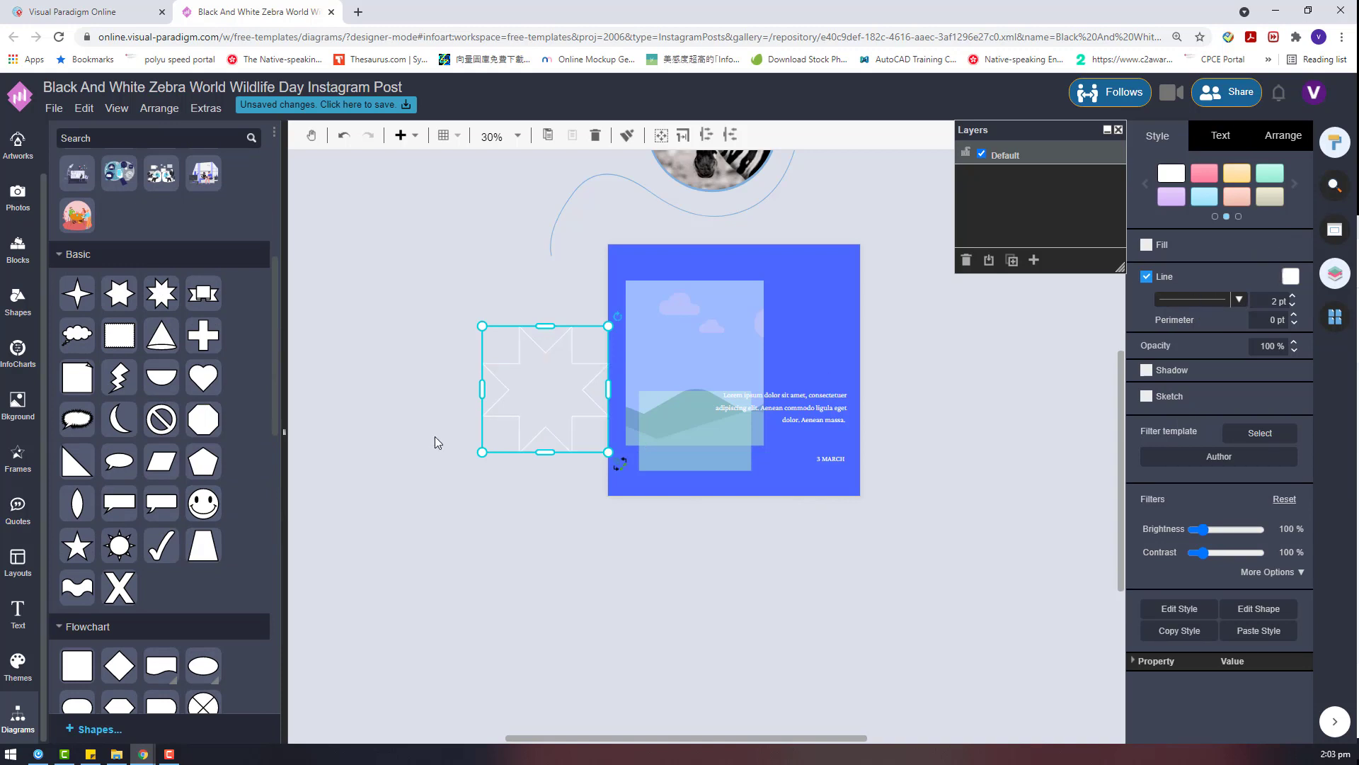
pyautogui.moveTo(520, 386); pyautogui.dragTo(580, 390)
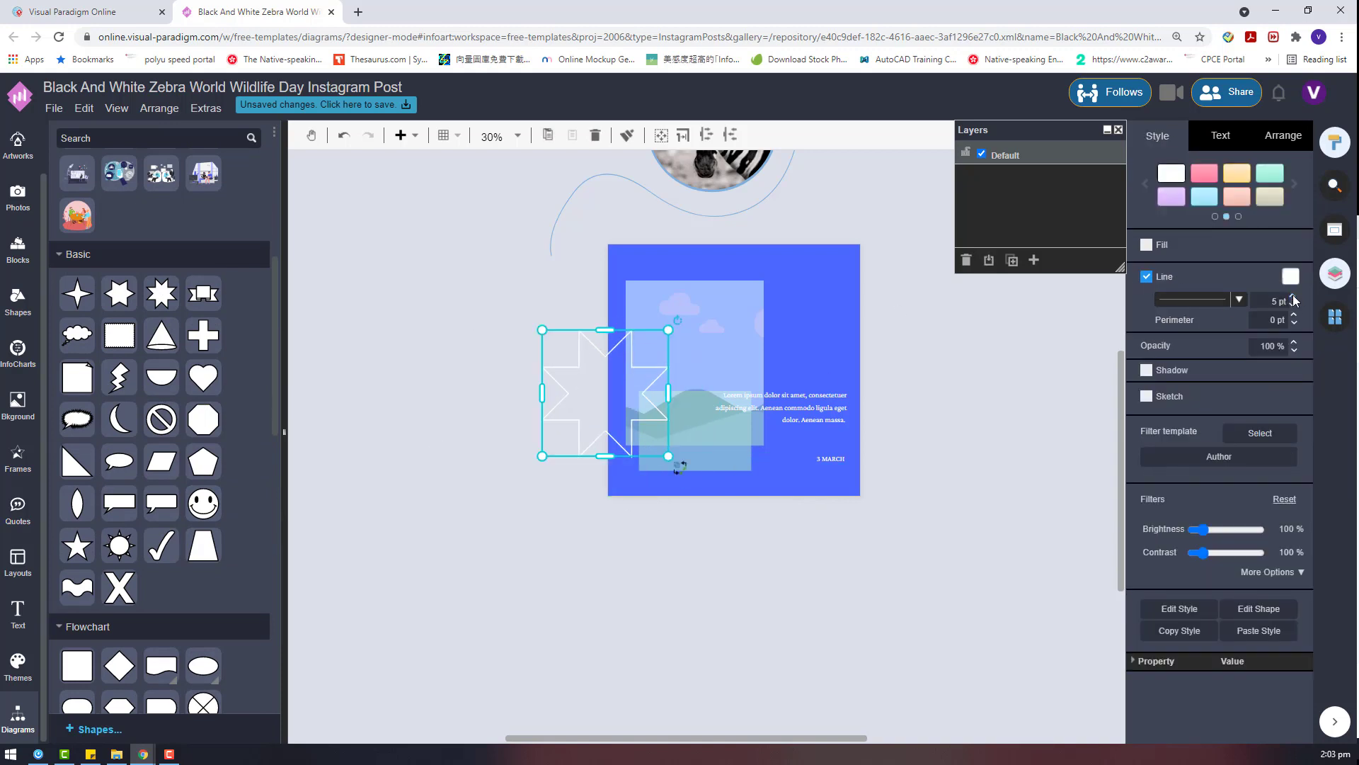
# Duplicate the 3 MARCH text and place the copy above the picture frame's upper-left corner, left-aligned
pyautogui.scroll(3, 843, 491)
pyautogui.scroll(-3, 842, 546)
pyautogui.click(837, 458)
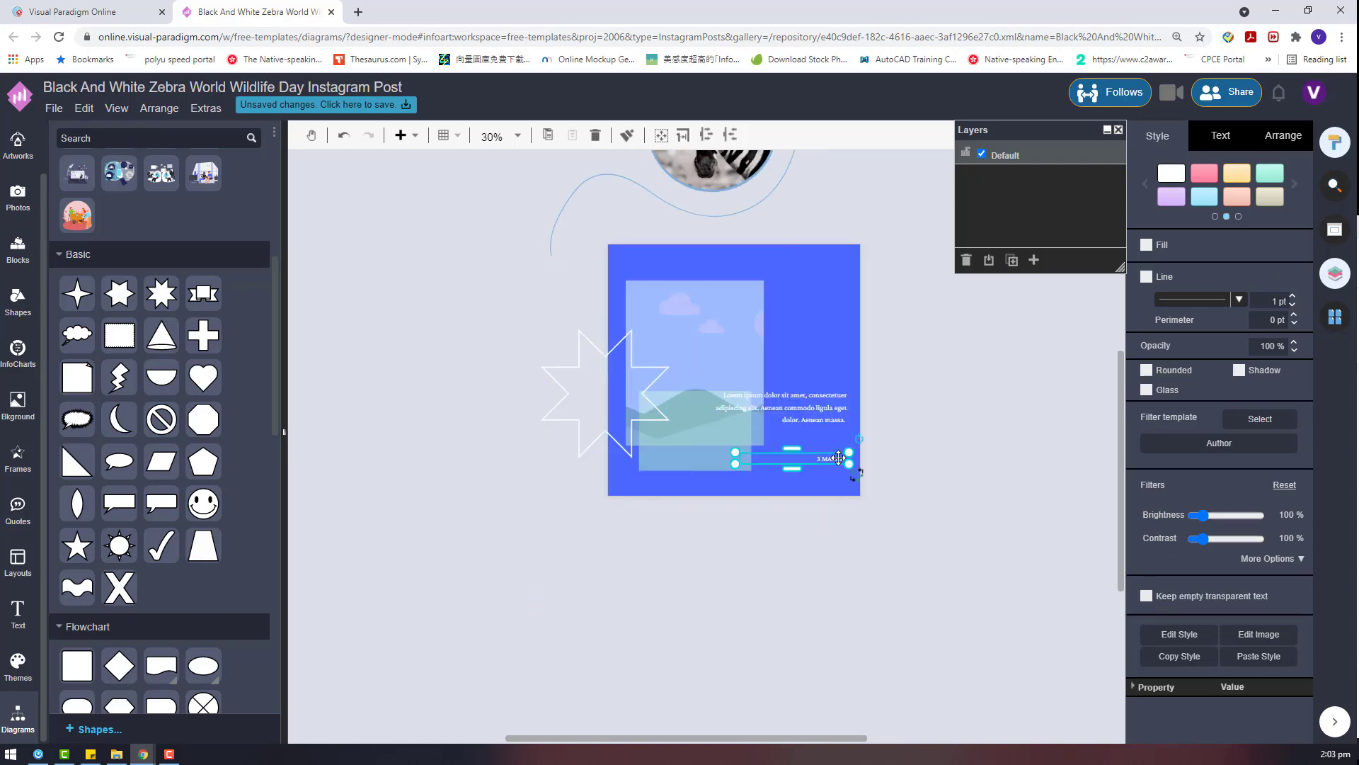
pyautogui.hotkey('ctrl', 'c')
pyautogui.hotkey('ctrl', 'v')
pyautogui.moveTo(837, 459); pyautogui.dragTo(701, 276)
pyautogui.click(1221, 138)
pyautogui.click(831, 373)
# Duplicate the light blue rectangle and fit the copy into the page's upper-right area, overlapping the picture frame
pyautogui.scroll(3, 831, 374)
pyautogui.click(703, 673)
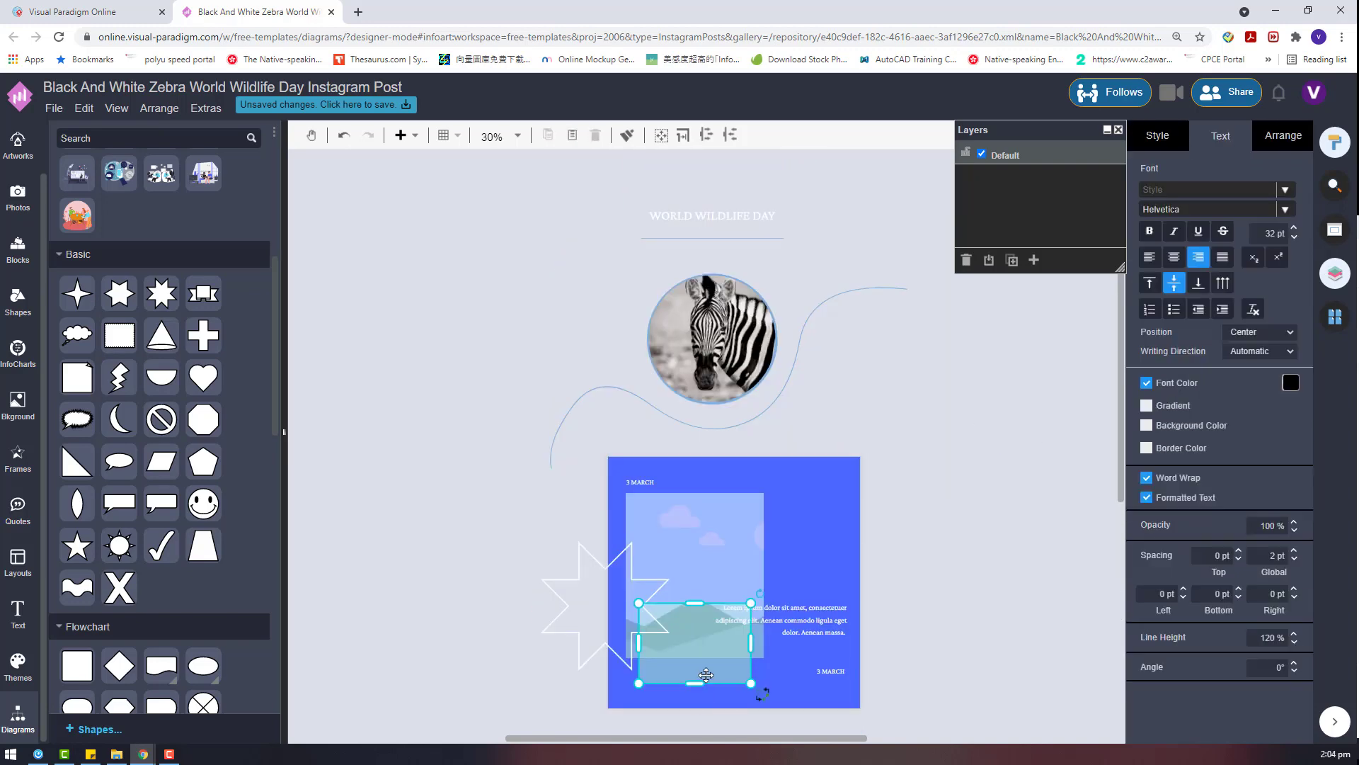
pyautogui.hotkey('ctrl', 'c')
pyautogui.hotkey('ctrl', 'v')
pyautogui.moveTo(739, 667); pyautogui.dragTo(712, 500)
pyautogui.moveTo(790, 507)
pyautogui.mouseDown()
pyautogui.moveTo(786, 491)
pyautogui.moveTo(847, 480)
pyautogui.moveTo(776, 518)
pyautogui.mouseUp()
pyautogui.click(885, 470)
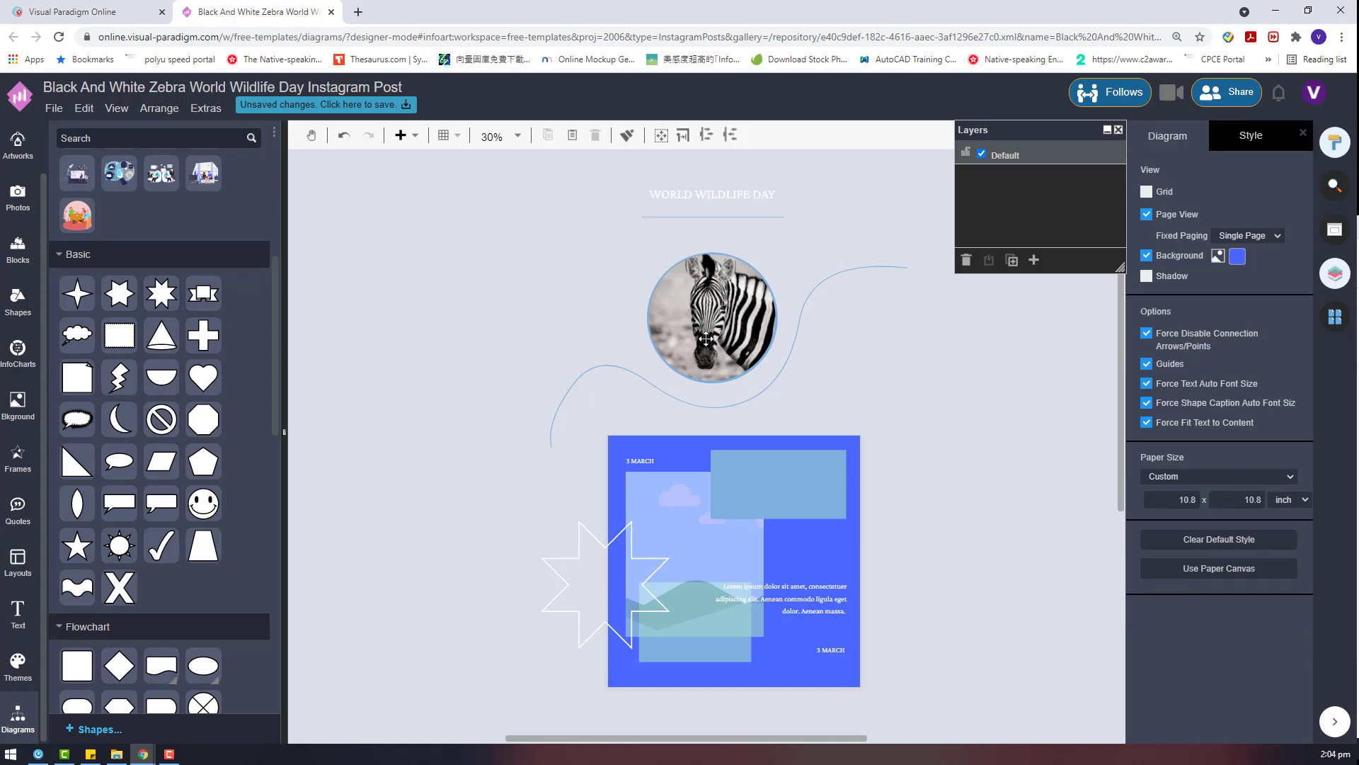
# Move the wavy line down across the page and send it to the back
pyautogui.moveTo(818, 288); pyautogui.dragTo(776, 524)
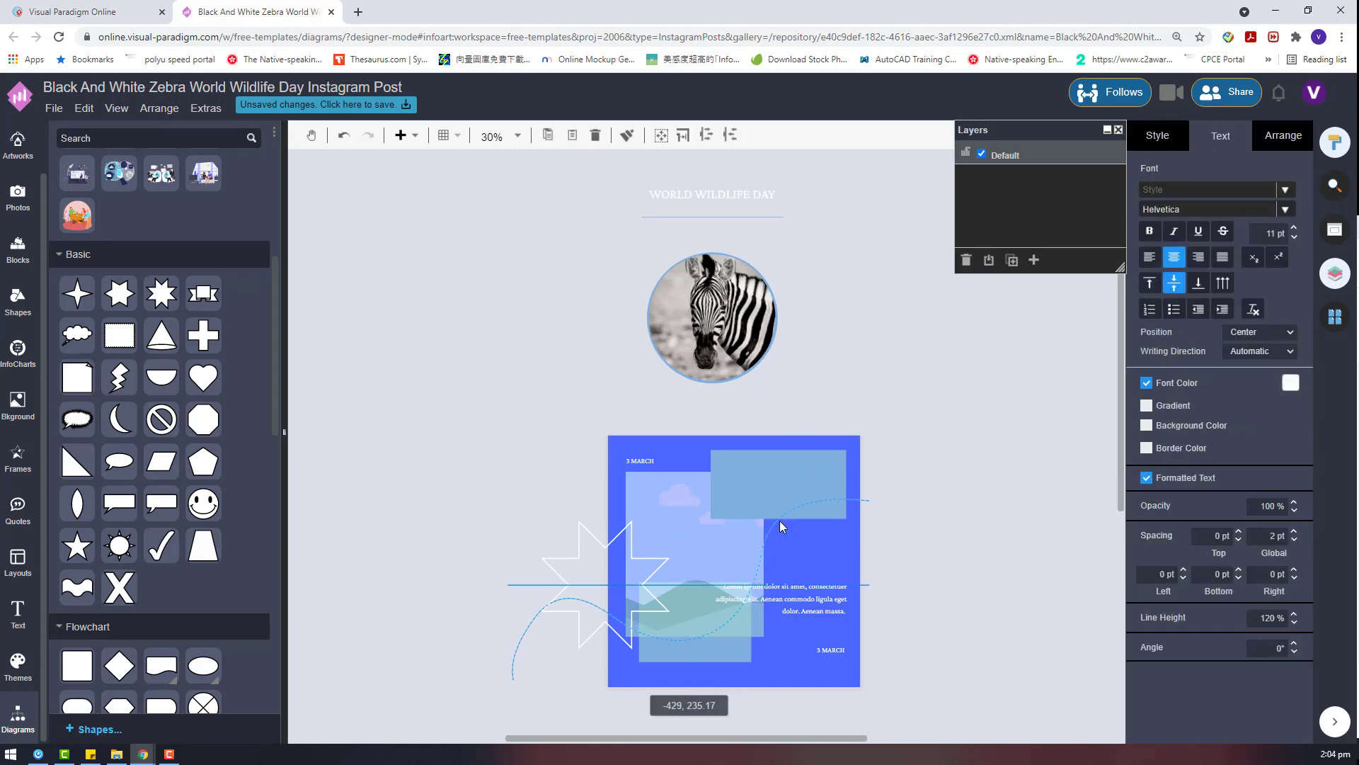
pyautogui.rightClick(786, 528)
pyautogui.moveTo(980, 563)
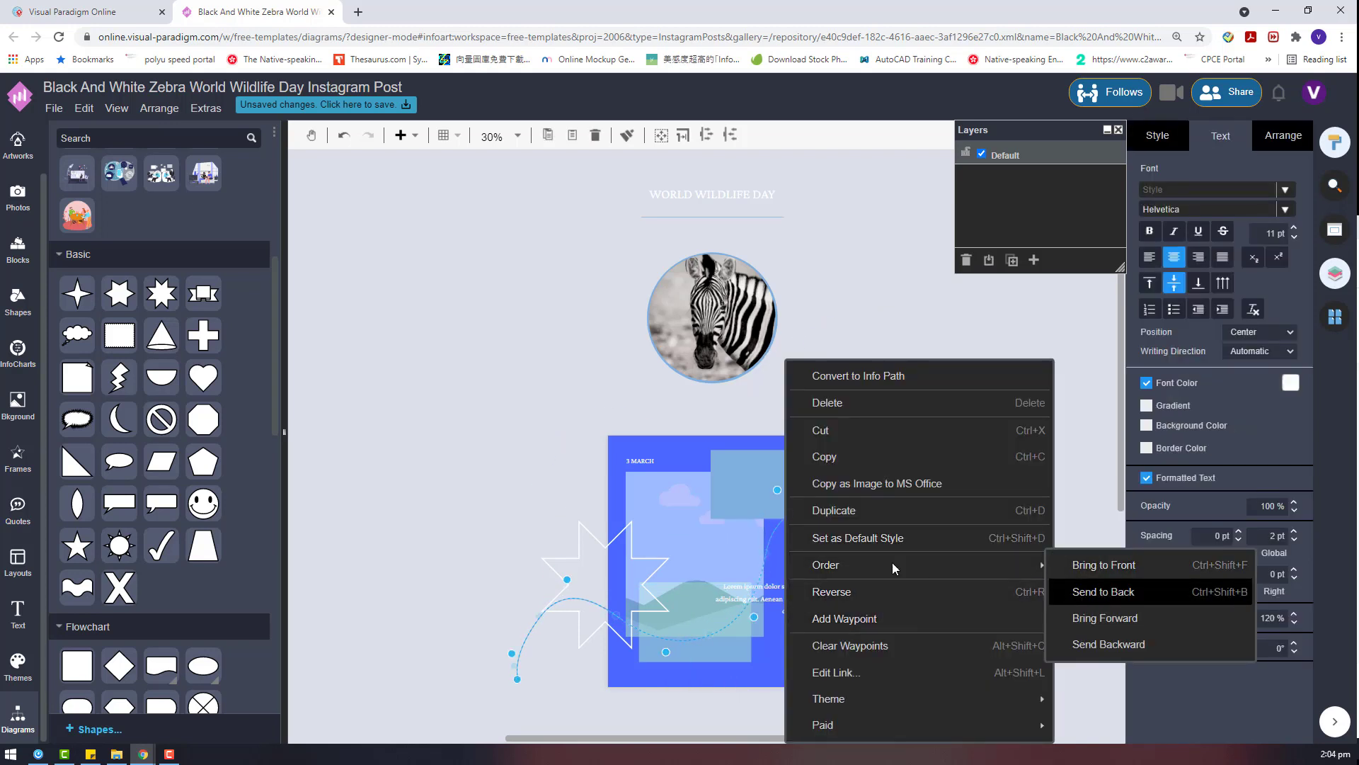
pyautogui.click(644, 297)
# Move the WORLD WILDLIFE DAY title onto the upper light blue rectangle and bring it to the front
pyautogui.moveTo(599, 161); pyautogui.dragTo(555, 307)
pyautogui.moveTo(676, 195); pyautogui.dragTo(898, 440)
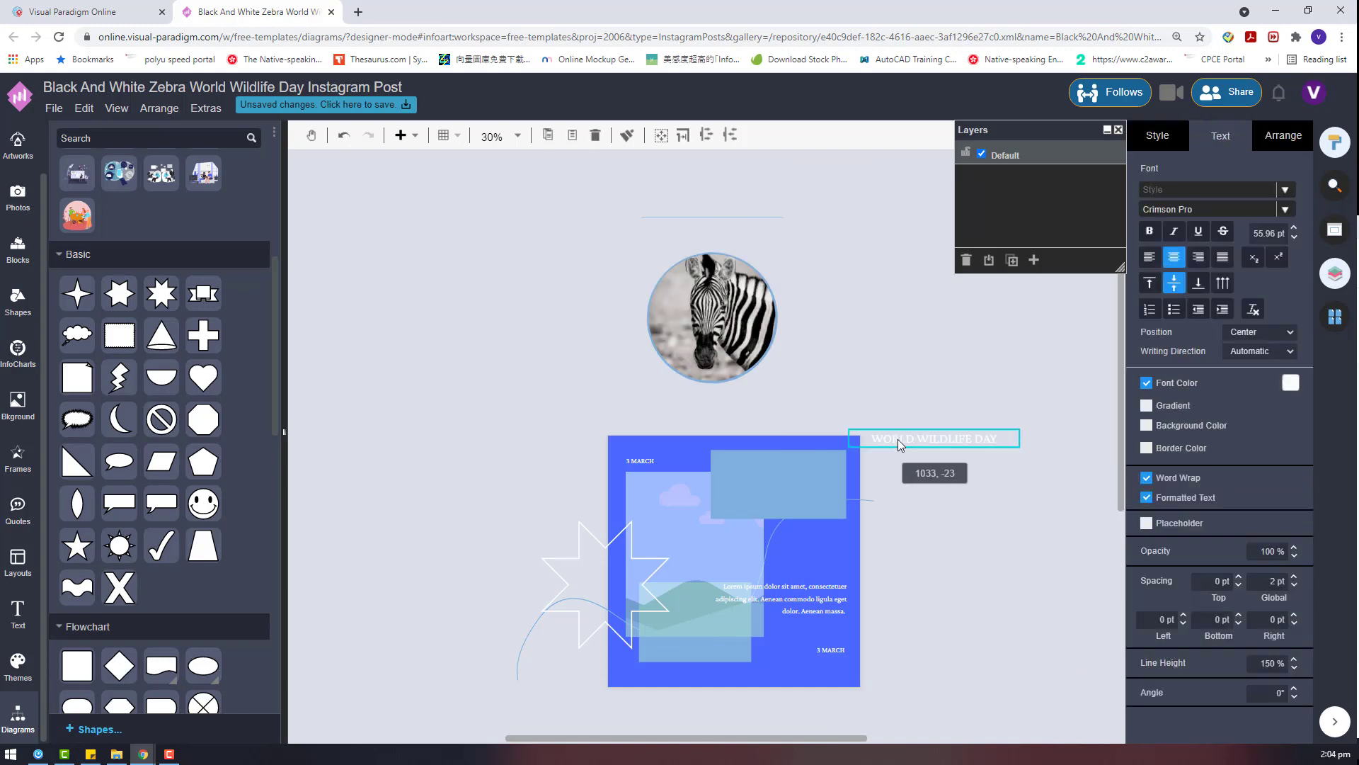
pyautogui.rightClick(911, 433)
pyautogui.moveTo(955, 606)
pyautogui.click(753, 609)
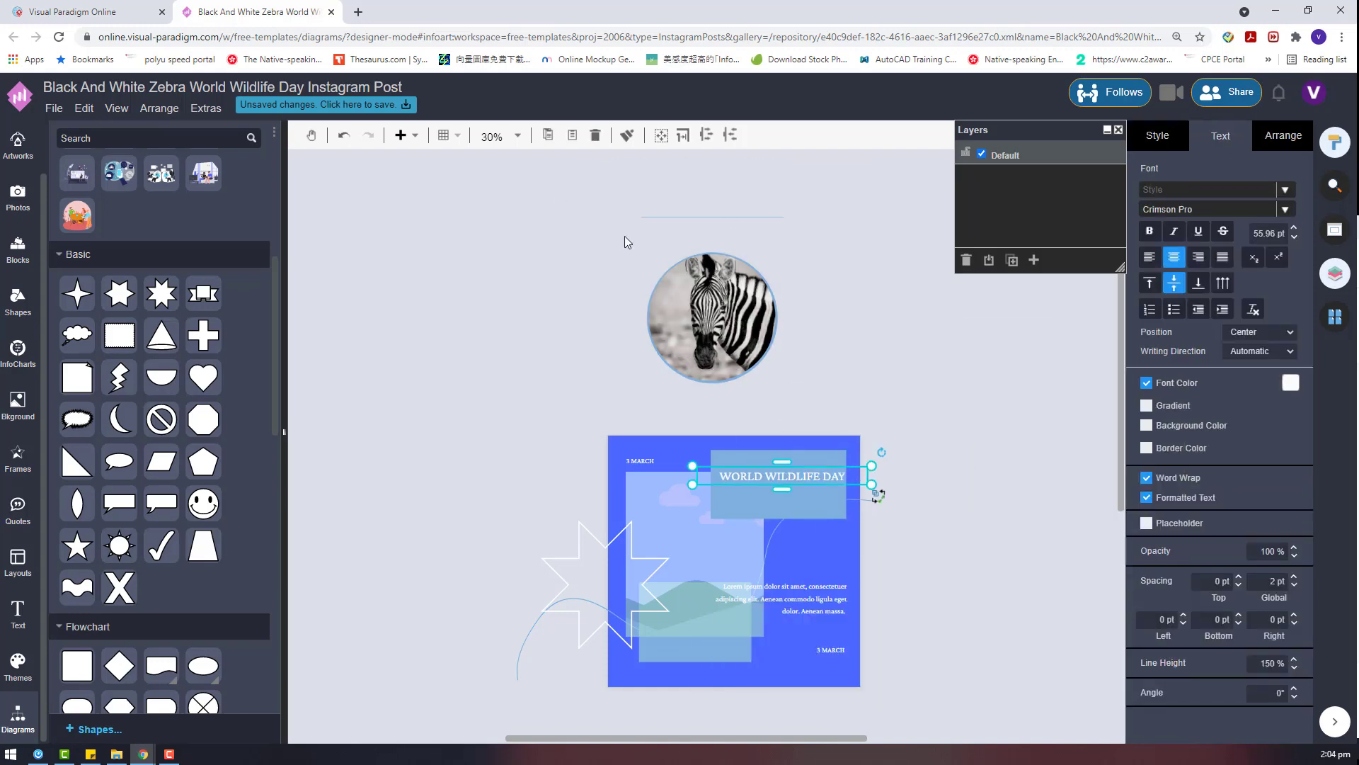
# Delete the leftover horizontal line and the round zebra photo above the page
pyautogui.moveTo(626, 242); pyautogui.dragTo(904, 425)
pyautogui.press('Delete')
# Search the photos for "kids read" and add an enlarged picture of the laughing child on a bench
pyautogui.click(18, 197)
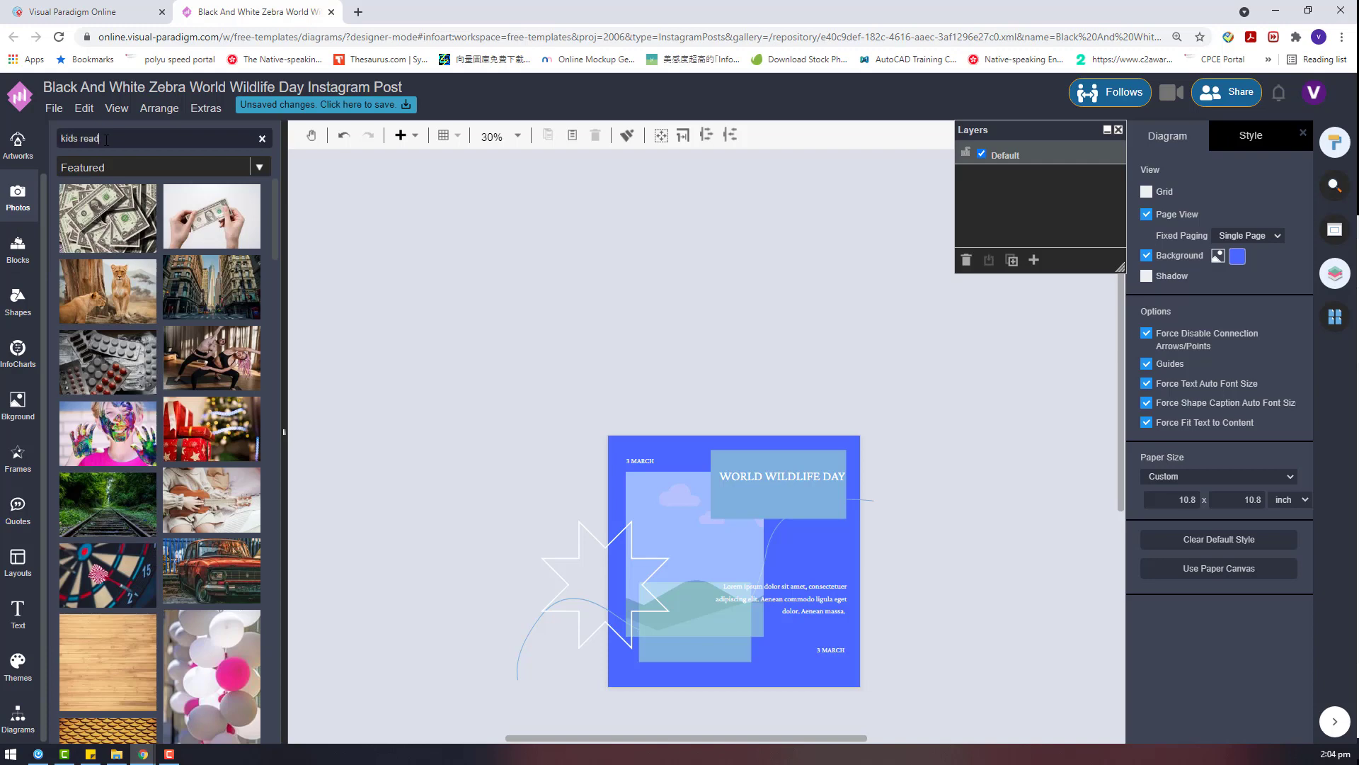
pyautogui.press('Return')
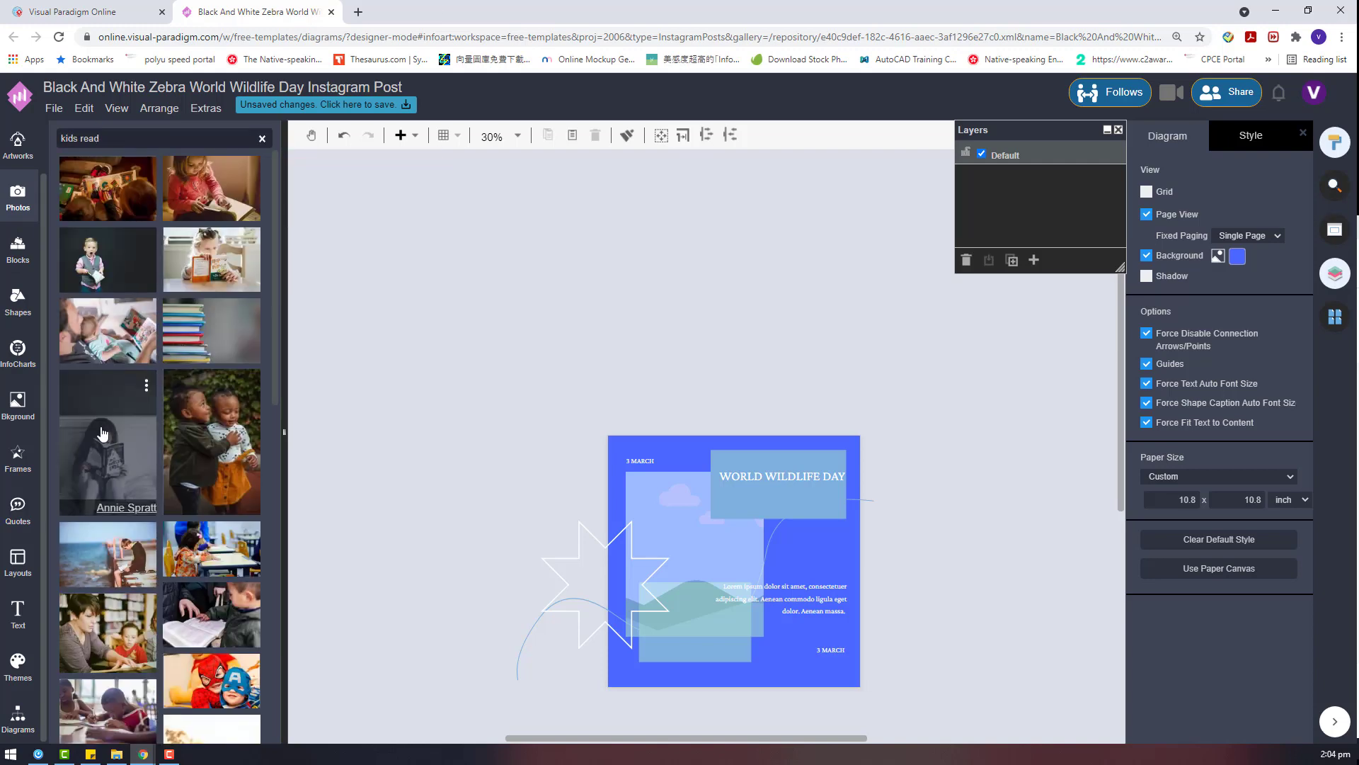
pyautogui.scroll(-10, 102, 434)
pyautogui.moveTo(249, 595)
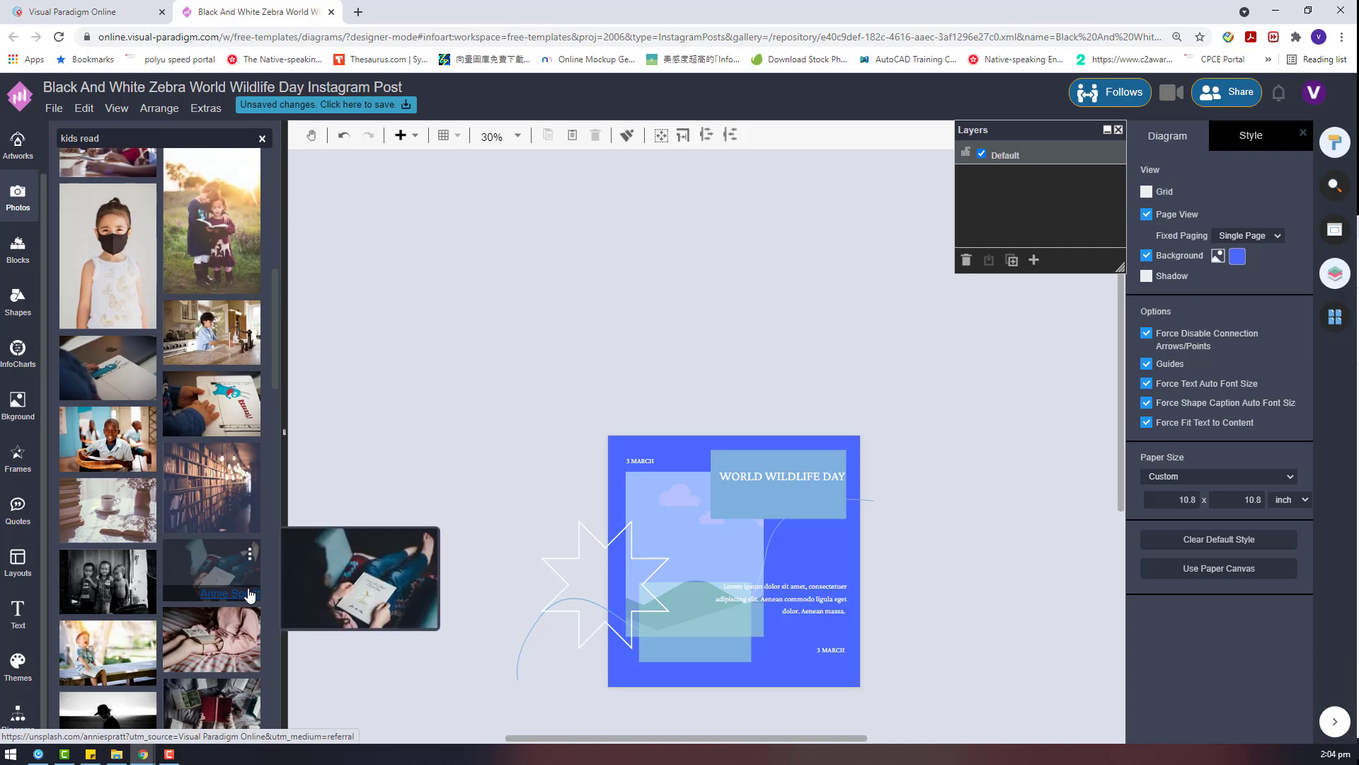
pyautogui.scroll(-4, 250, 595)
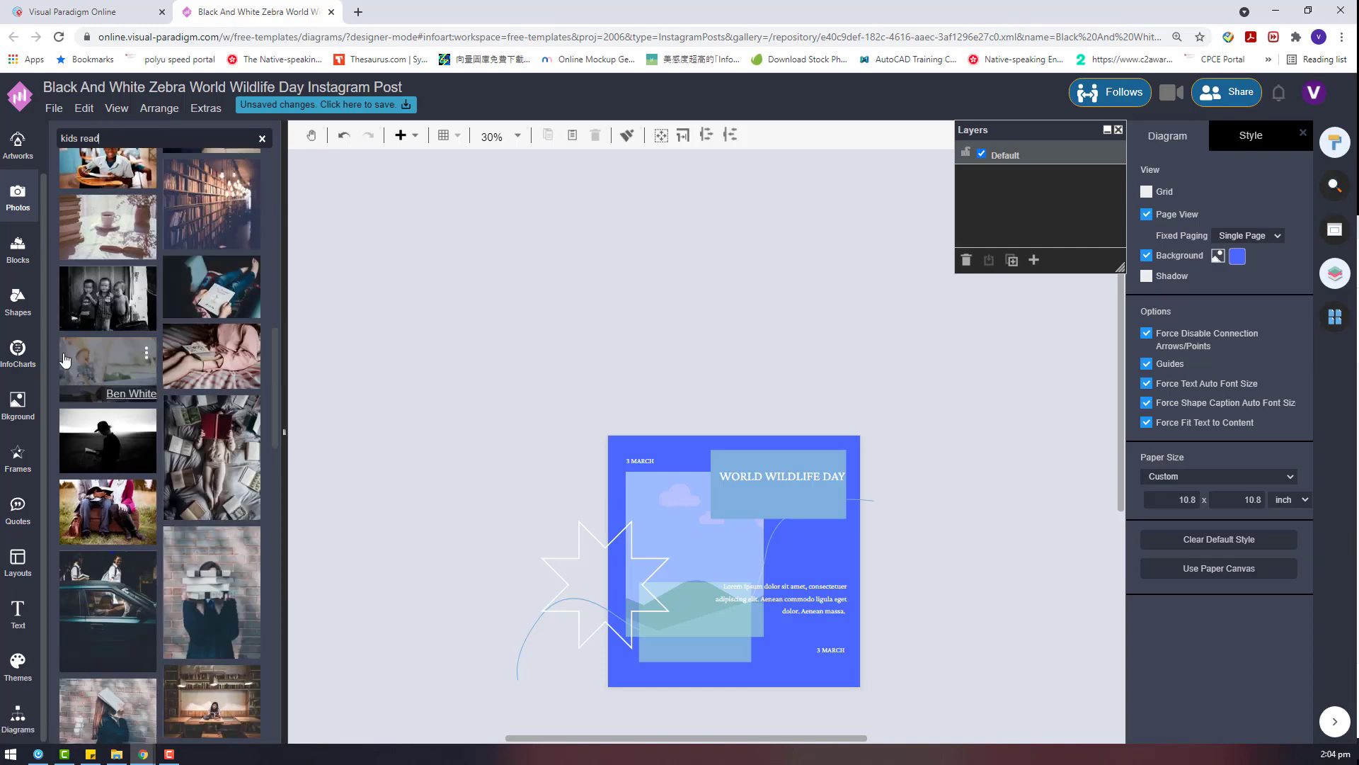
pyautogui.moveTo(85, 376); pyautogui.dragTo(380, 381)
pyautogui.moveTo(501, 451); pyautogui.dragTo(642, 551)
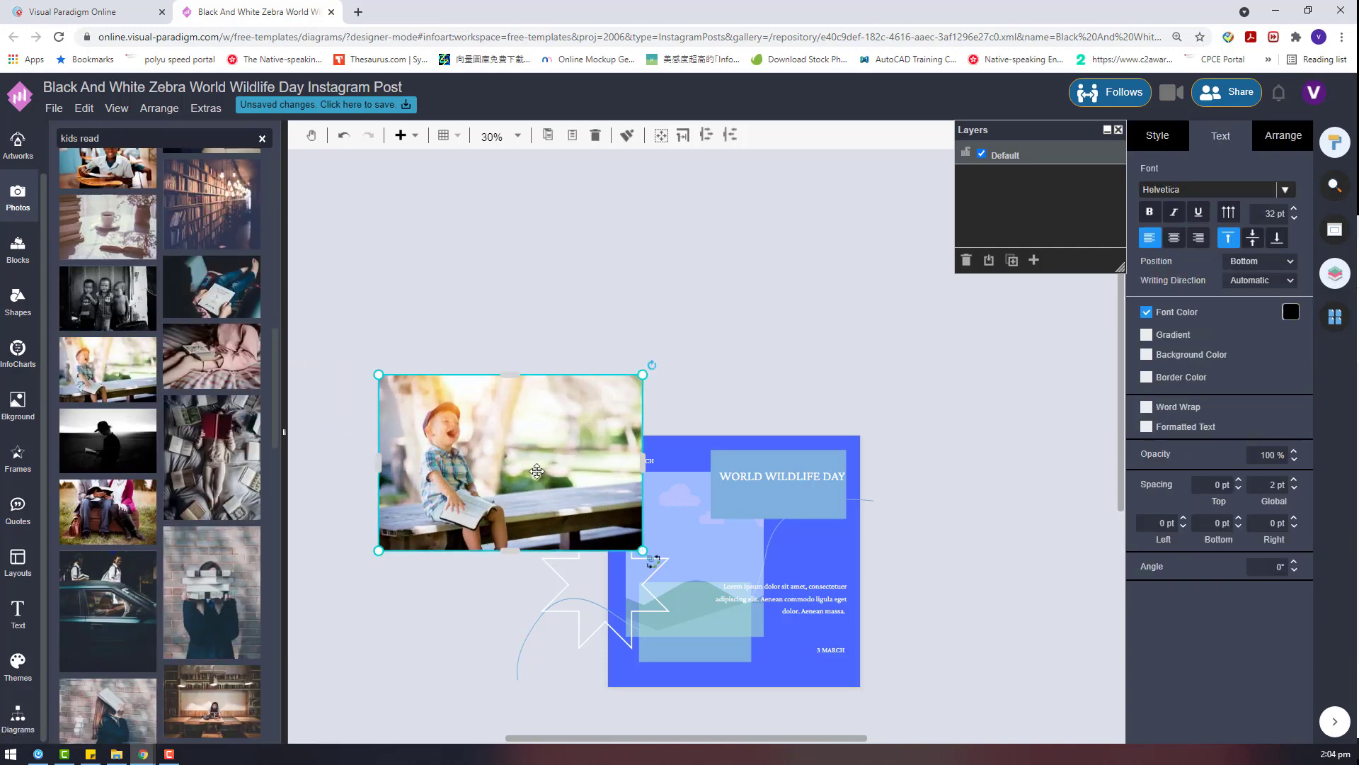
# Send the child photo to the back and fit it into the picture frame
pyautogui.rightClick(511, 436)
pyautogui.moveTo(570, 613)
pyautogui.click(828, 645)
pyautogui.moveTo(496, 468); pyautogui.dragTo(717, 545)
pyautogui.moveTo(857, 633); pyautogui.dragTo(898, 658)
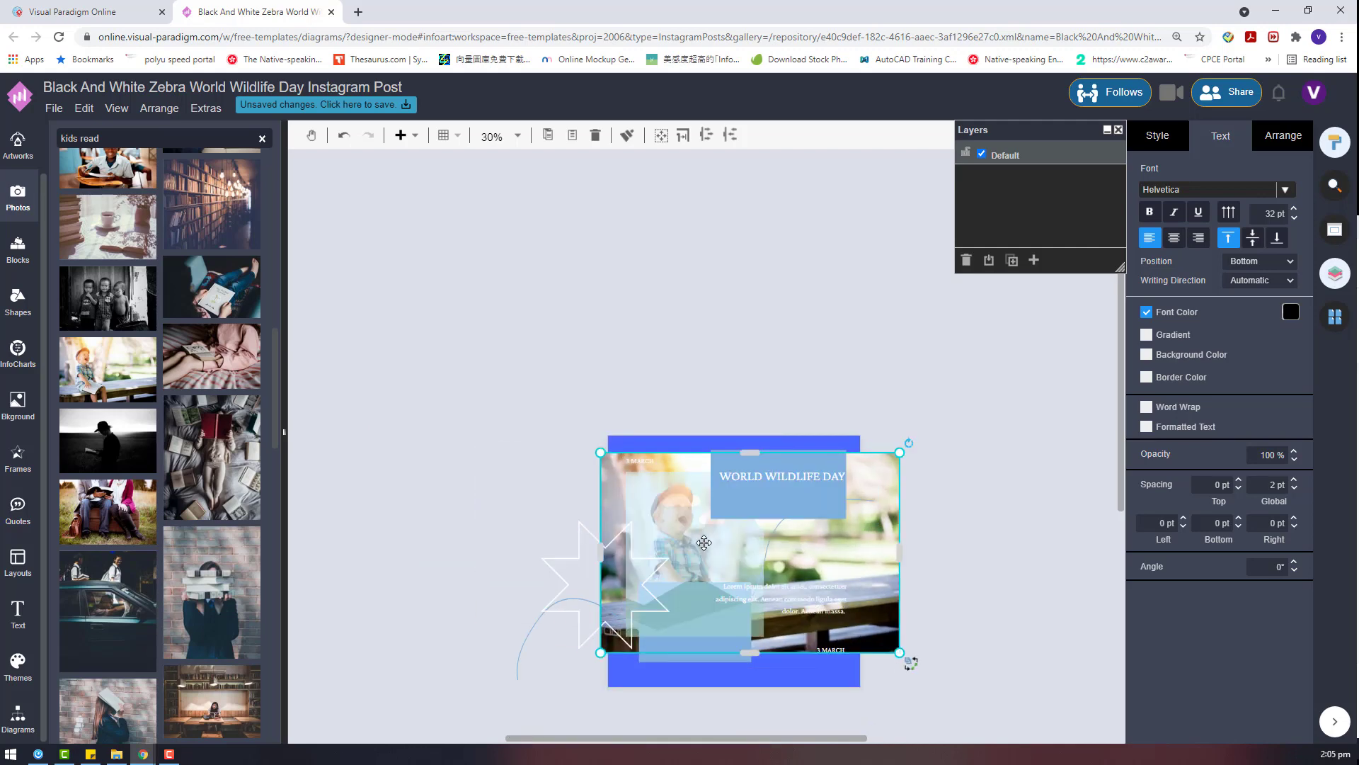
pyautogui.rightClick(846, 571)
pyautogui.click(919, 676)
# Send the lower light blue rectangle to the back, behind the child photo
pyautogui.rightClick(713, 648)
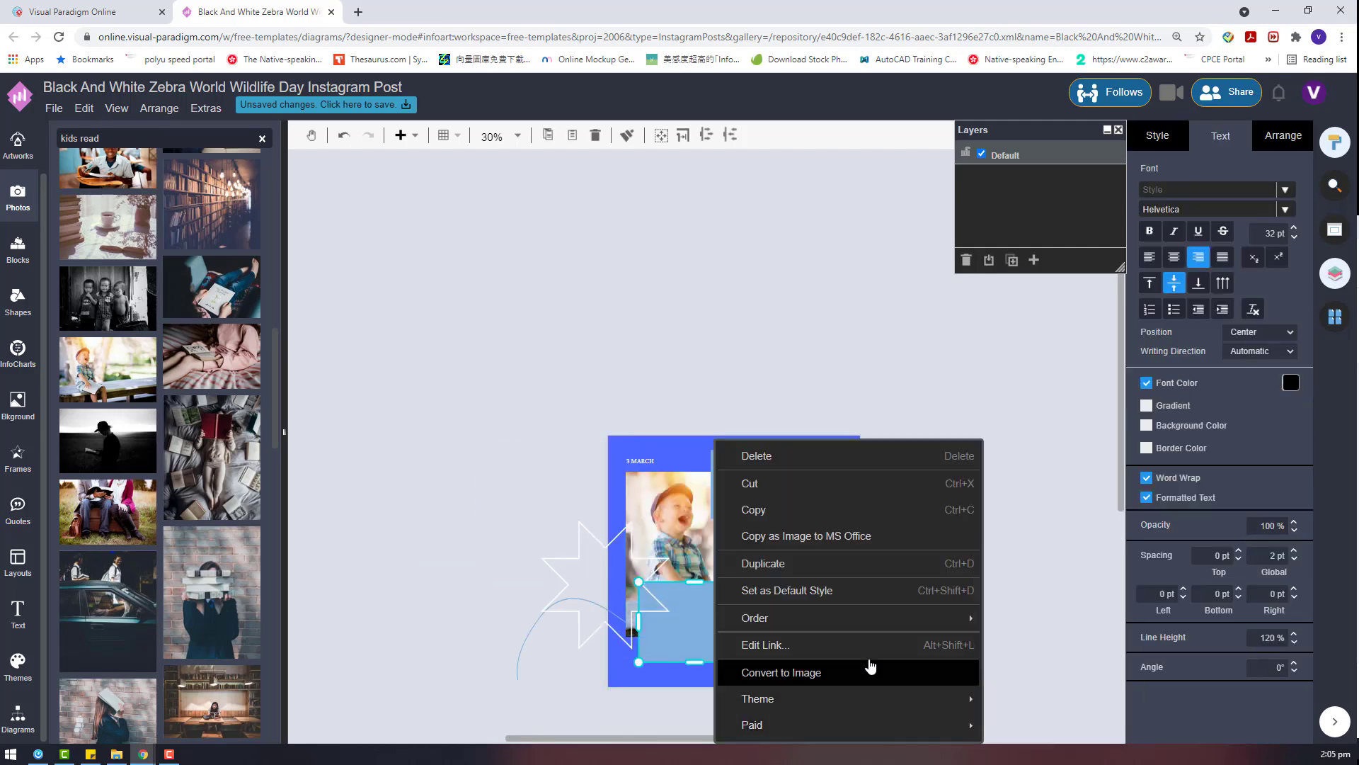
pyautogui.moveTo(920, 618)
pyautogui.click(1011, 644)
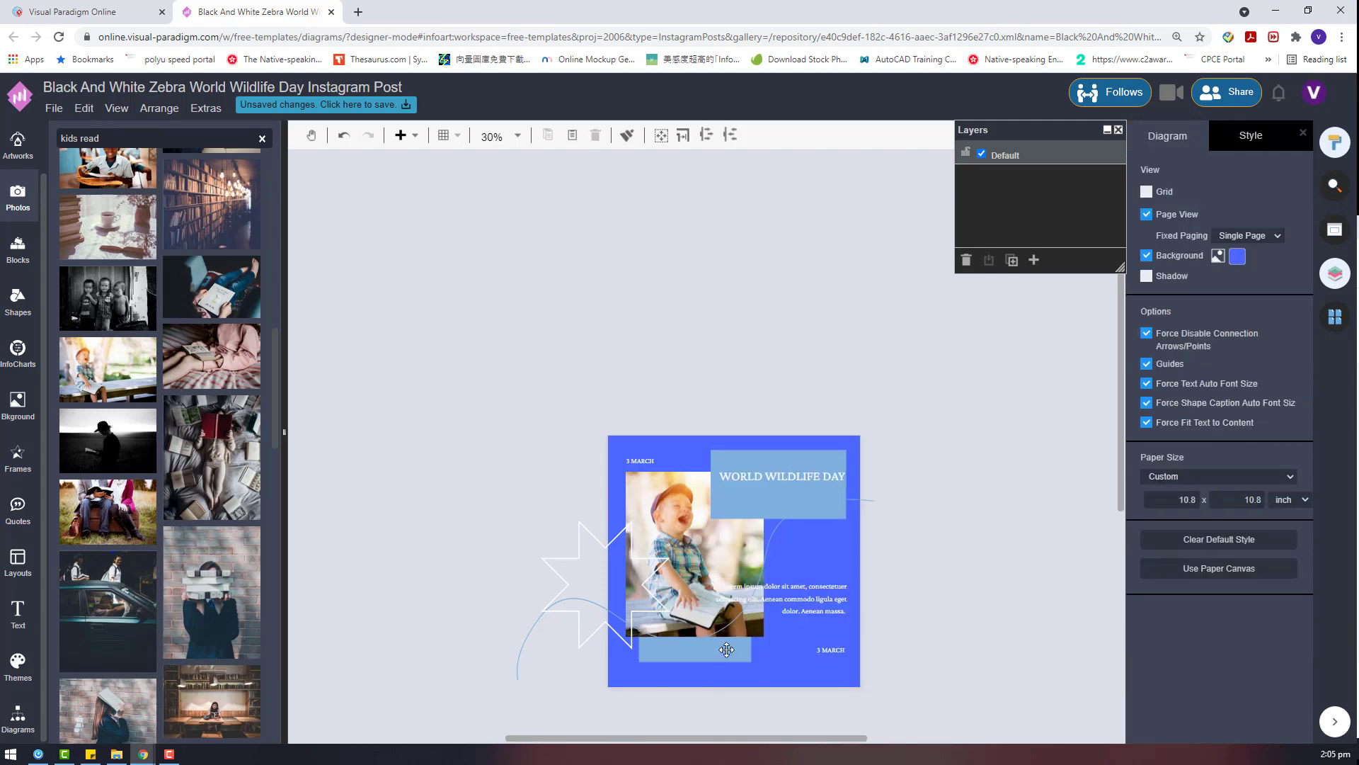
pyautogui.click(518, 656)
pyautogui.click(1076, 591)
# Shift the thin curved line slightly and bring the child photo and the star outline to the front together
pyautogui.moveTo(772, 547); pyautogui.dragTo(801, 557)
pyautogui.rightClick(800, 557)
pyautogui.click(676, 720)
pyautogui.rightClick(684, 613)
pyautogui.keyDown('shift'); pyautogui.click(575, 562); pyautogui.keyUp('shift')
pyautogui.rightClick(576, 562)
pyautogui.moveTo(750, 643)
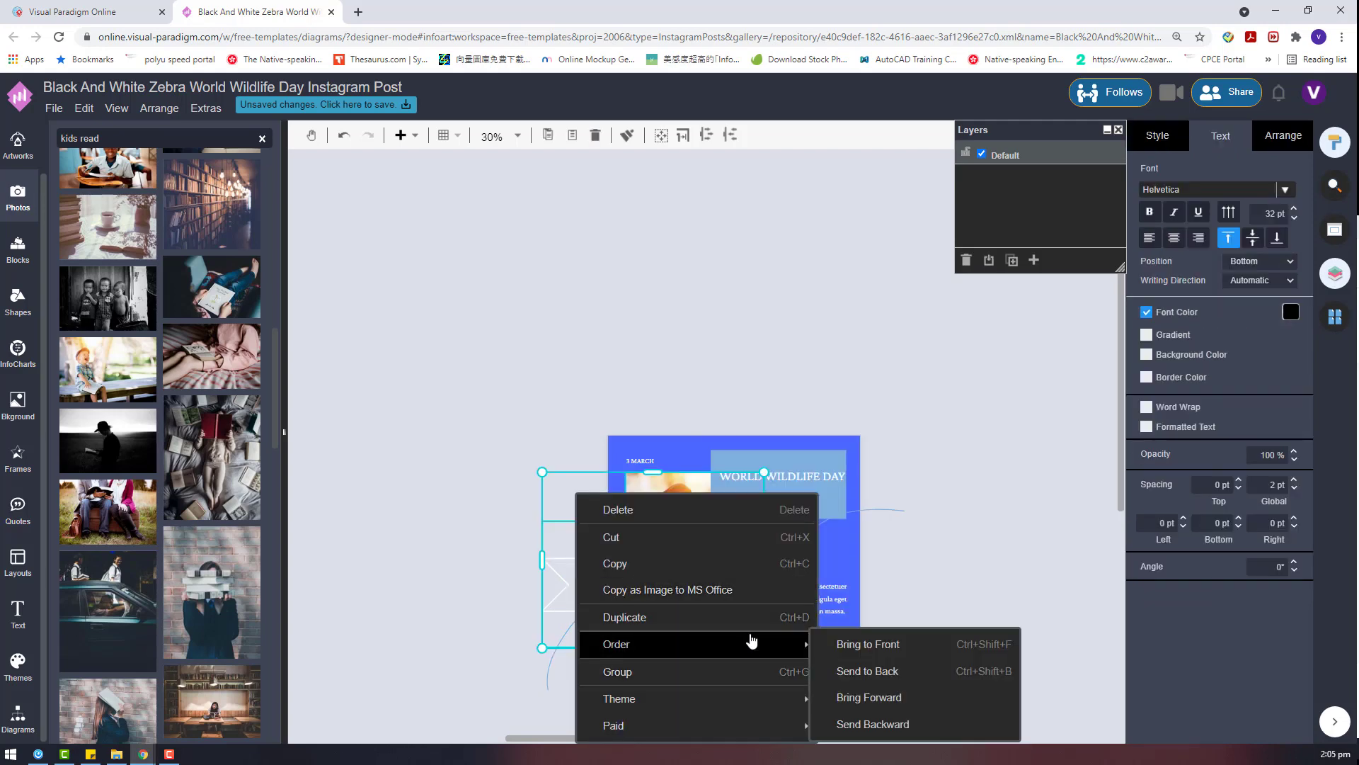
pyautogui.click(882, 644)
# Delete the thin curved line that runs across the page
pyautogui.click(956, 542)
pyautogui.click(877, 511)
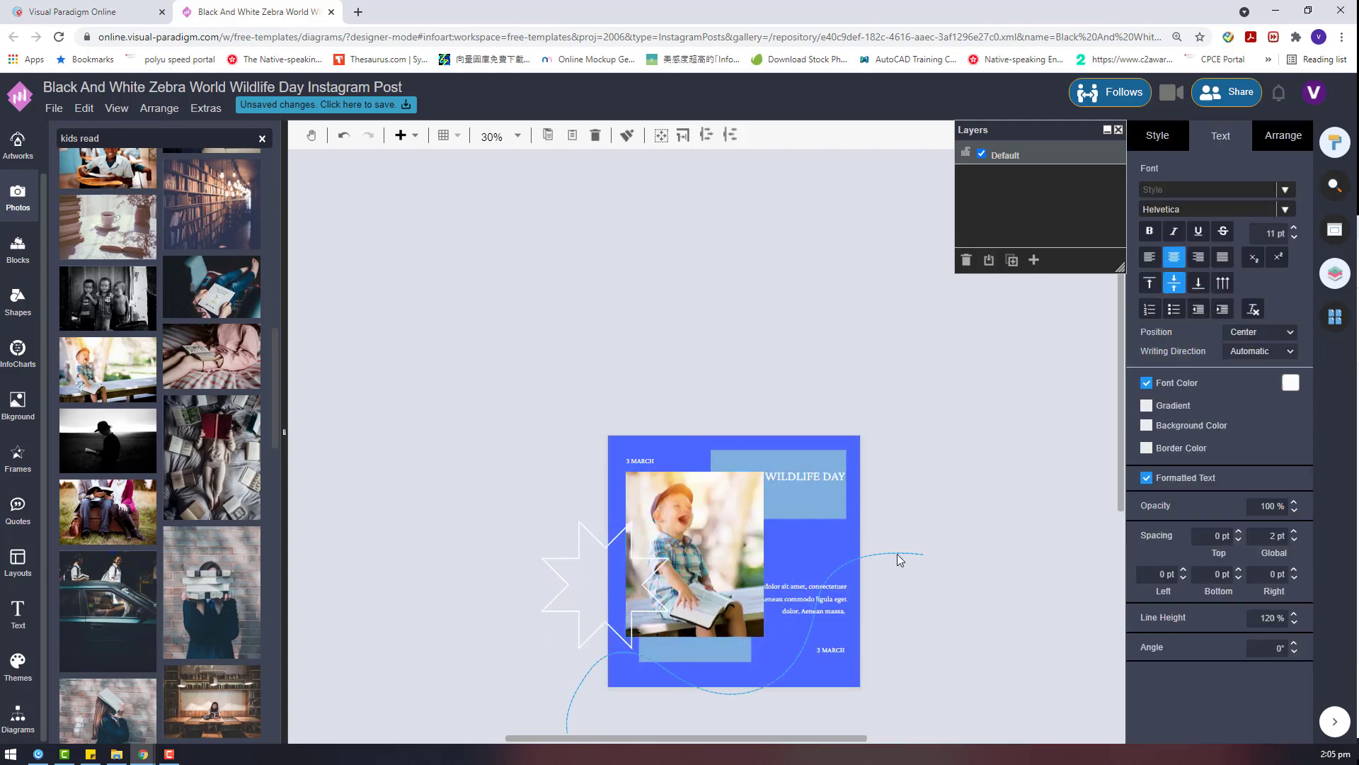
pyautogui.press('Delete')
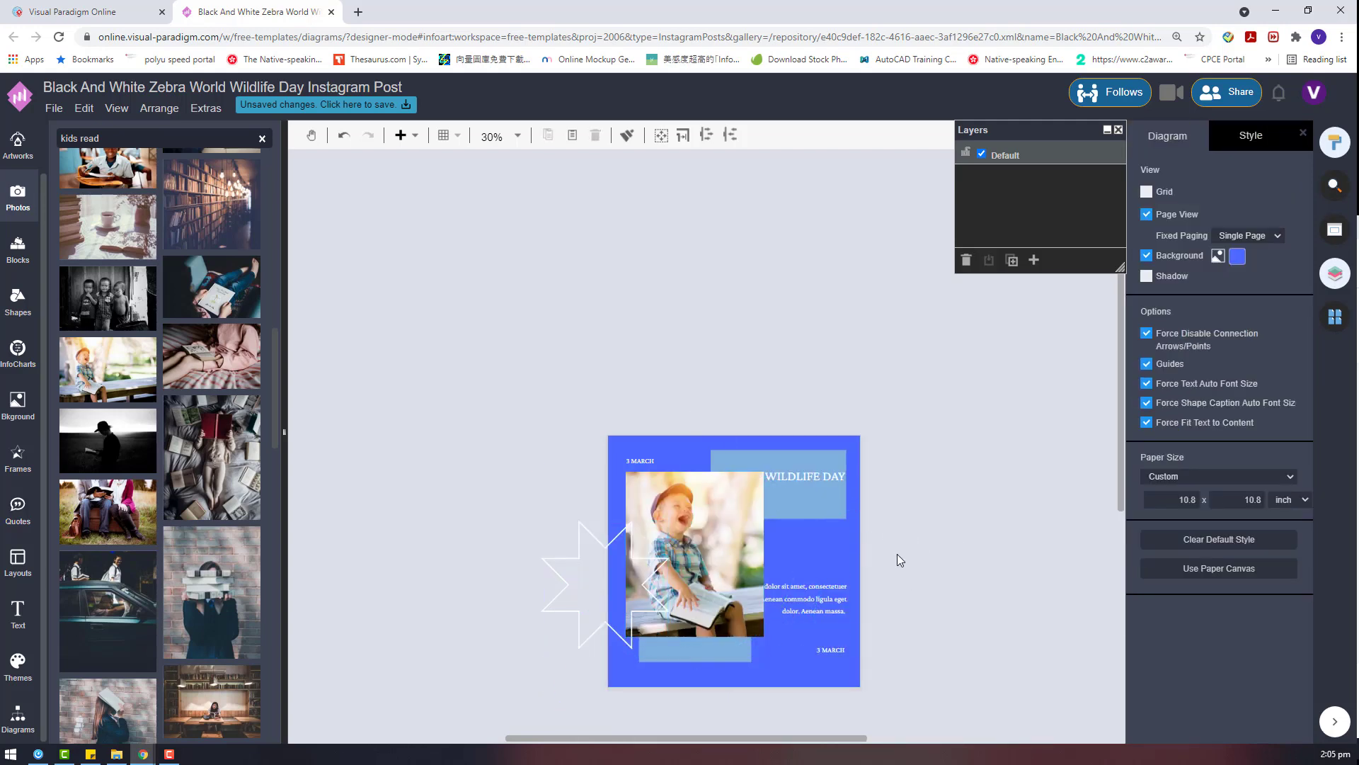
# Bring the upper light blue rectangle and its WORLD WILDLIFE DAY title to the front, above the photo
pyautogui.click(819, 462)
pyautogui.rightClick(790, 472)
pyautogui.moveTo(835, 625)
pyautogui.click(1045, 627)
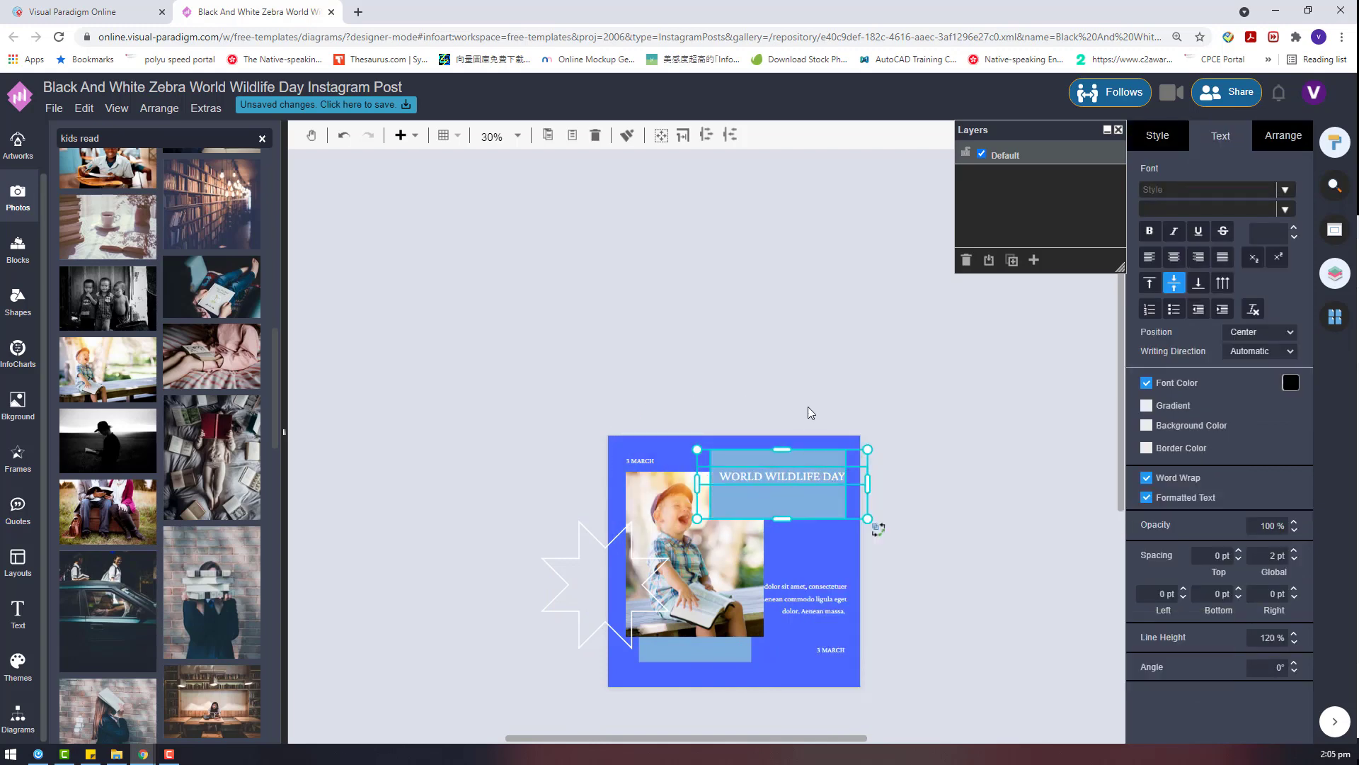
# Move the star outline slightly up and to the right, overlapping the left edge of the child photo
pyautogui.click(601, 562)
pyautogui.moveTo(600, 562); pyautogui.dragTo(621, 541)
pyautogui.moveTo(689, 501); pyautogui.dragTo(686, 504)
# Try a hue rotation of 360° on the child photo and look at its overlay color option
pyautogui.click(693, 524)
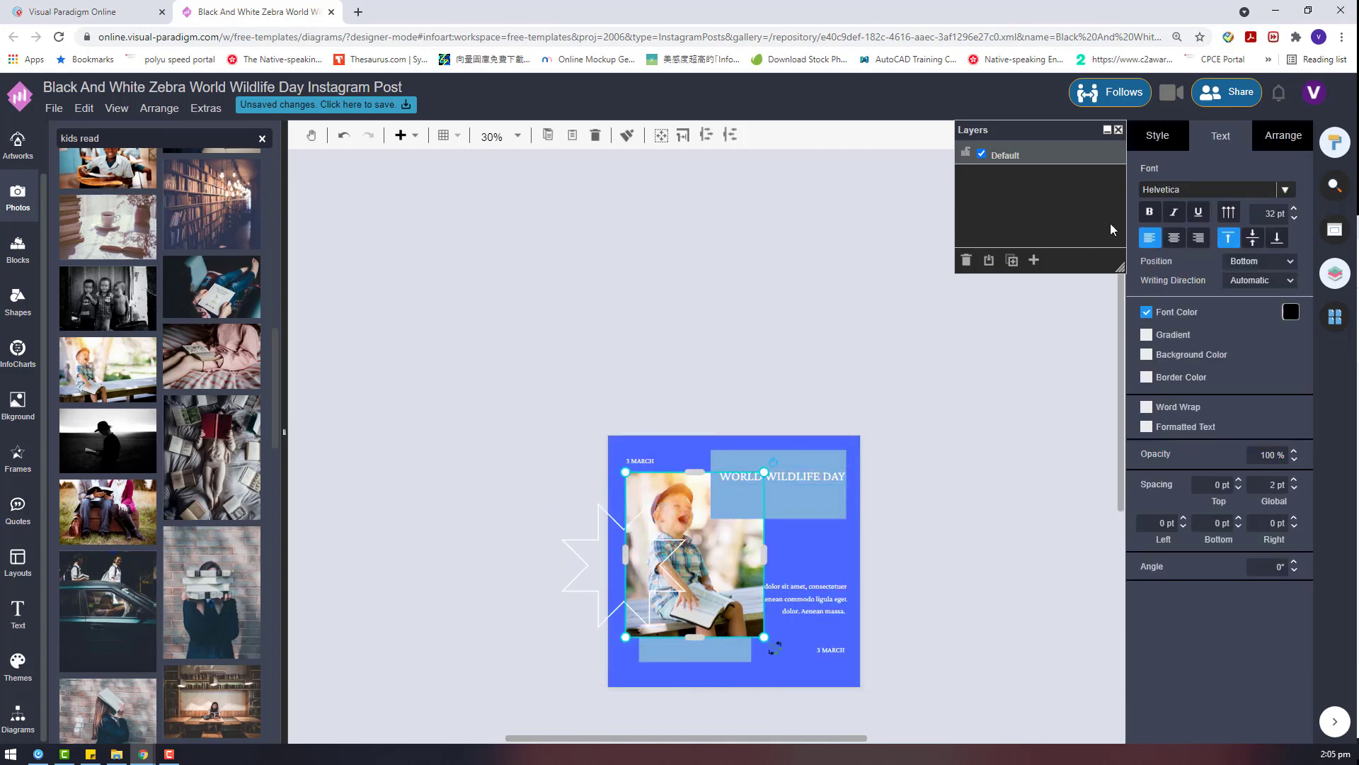
pyautogui.click(1157, 140)
pyautogui.click(1257, 514)
pyautogui.moveTo(1202, 559); pyautogui.dragTo(1240, 568)
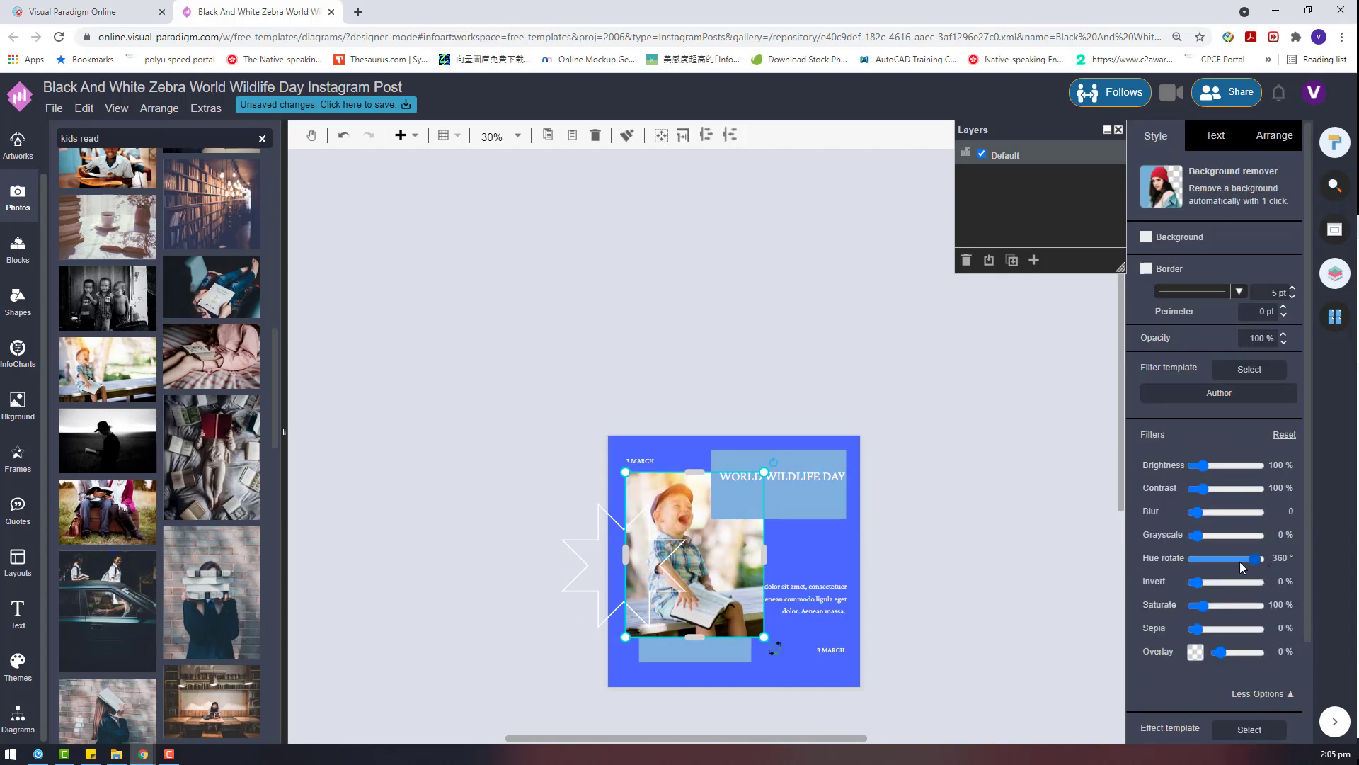
pyautogui.click(1196, 652)
pyautogui.click(697, 647)
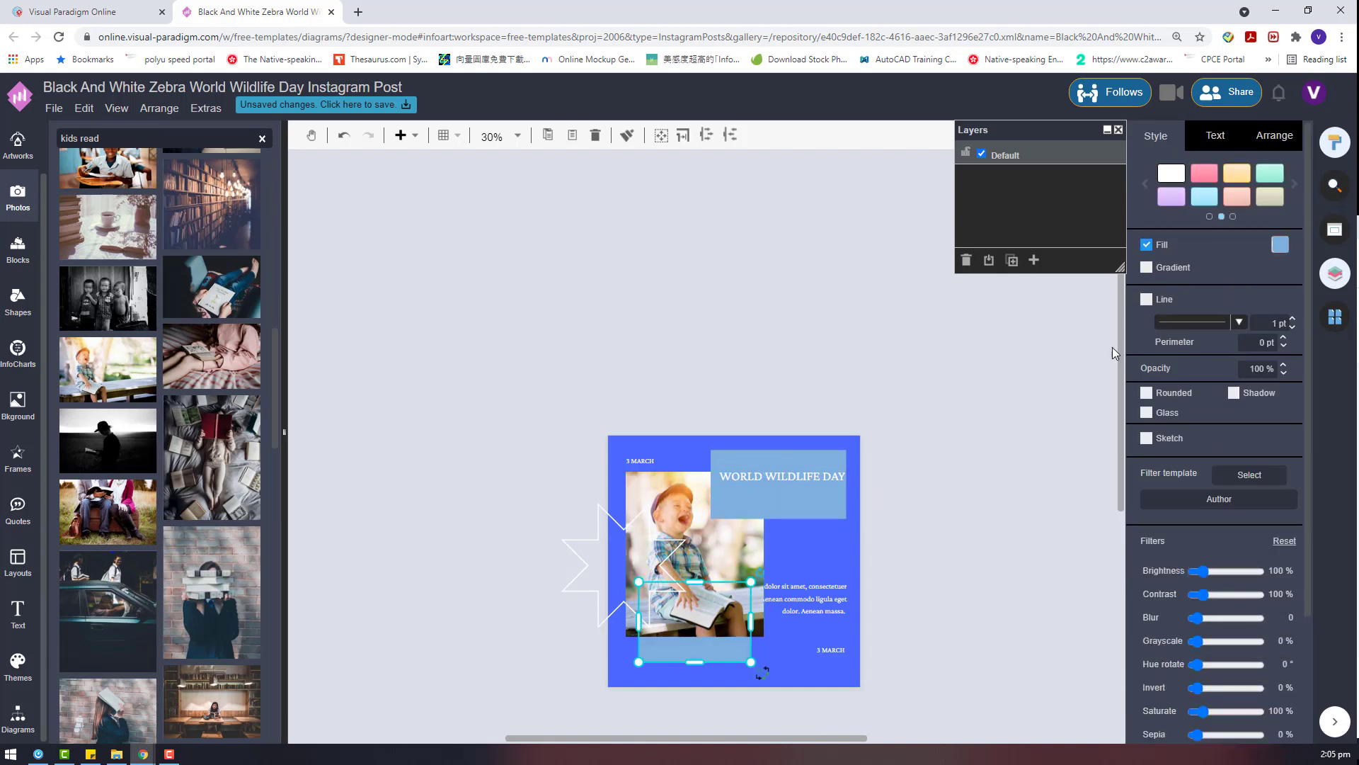
pyautogui.click(931, 601)
# Apply the blue Unica One and Crimson Pro theme and shuffle it to a light blue background with dark navy rectangles
pyautogui.click(18, 666)
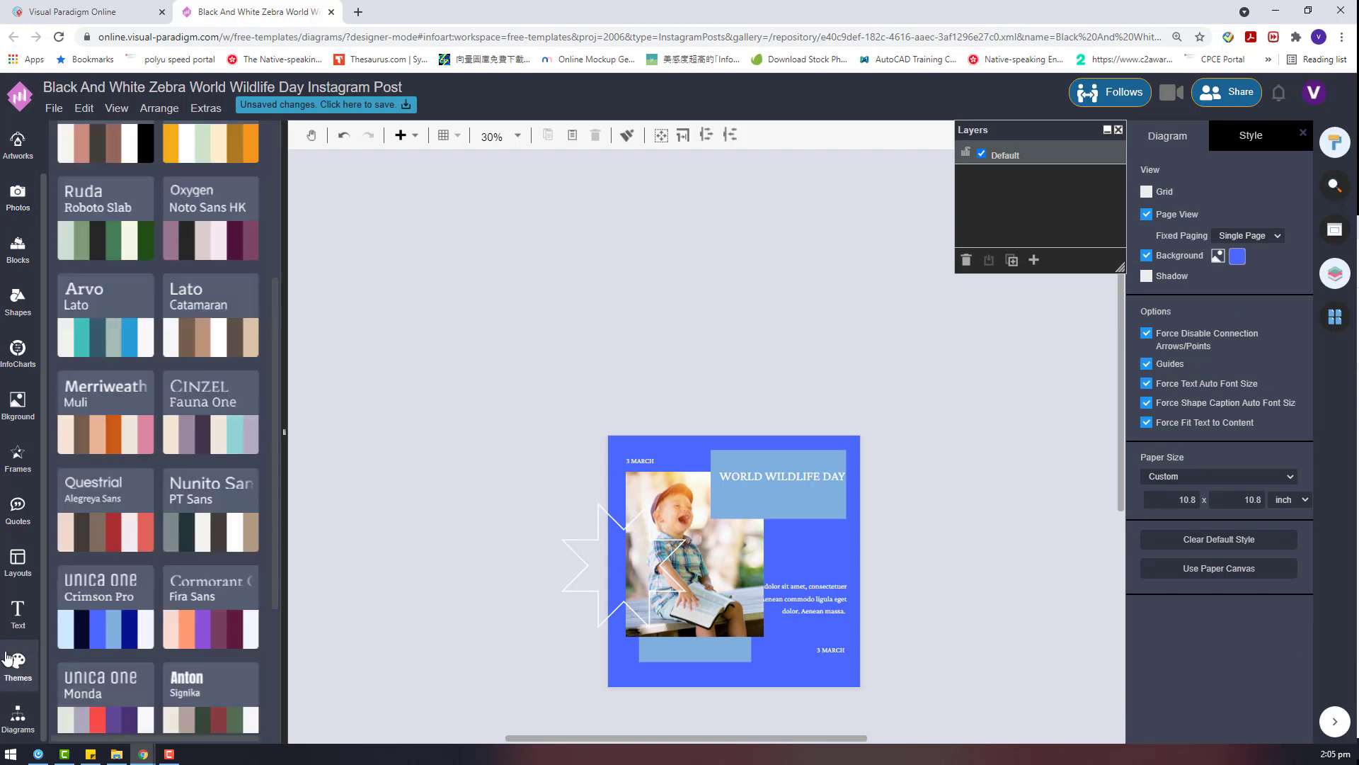
pyautogui.click(83, 645)
pyautogui.click(83, 646)
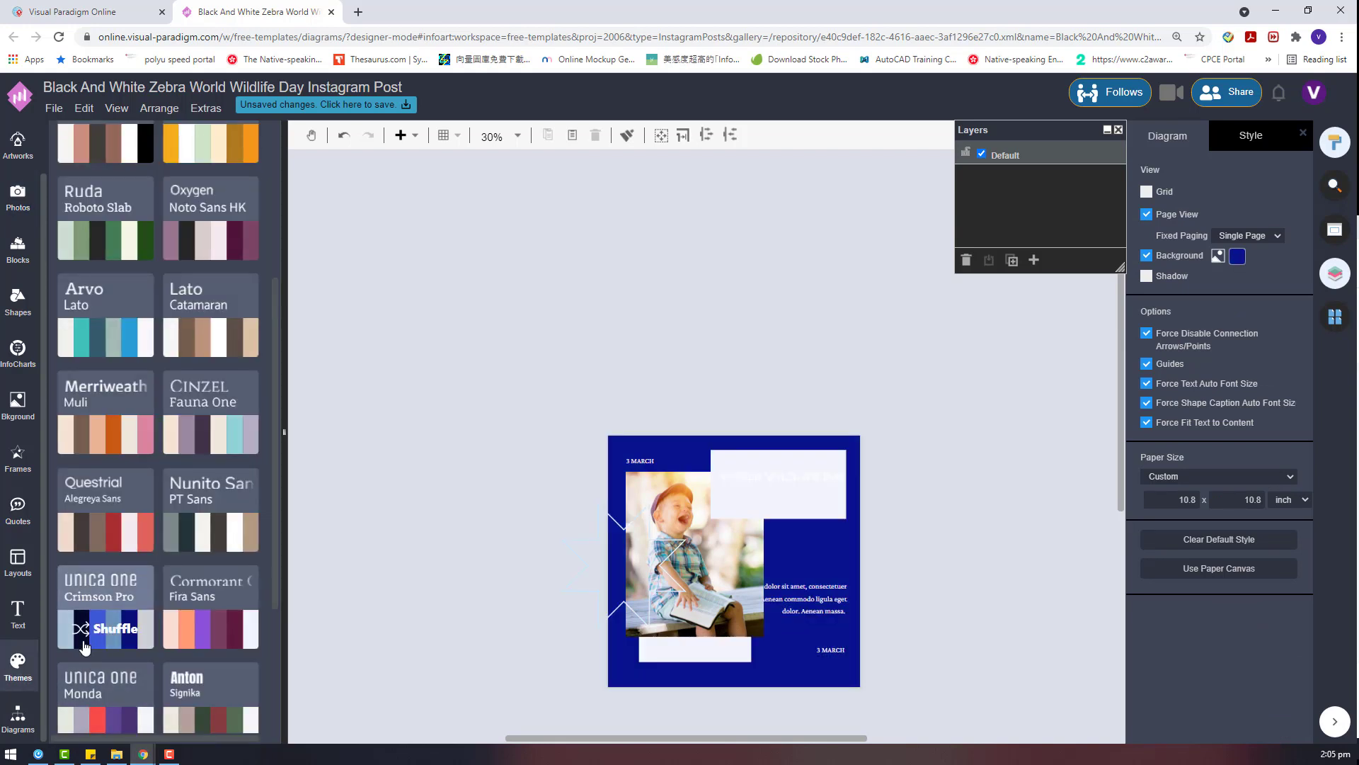
pyautogui.click(83, 645)
pyautogui.click(84, 646)
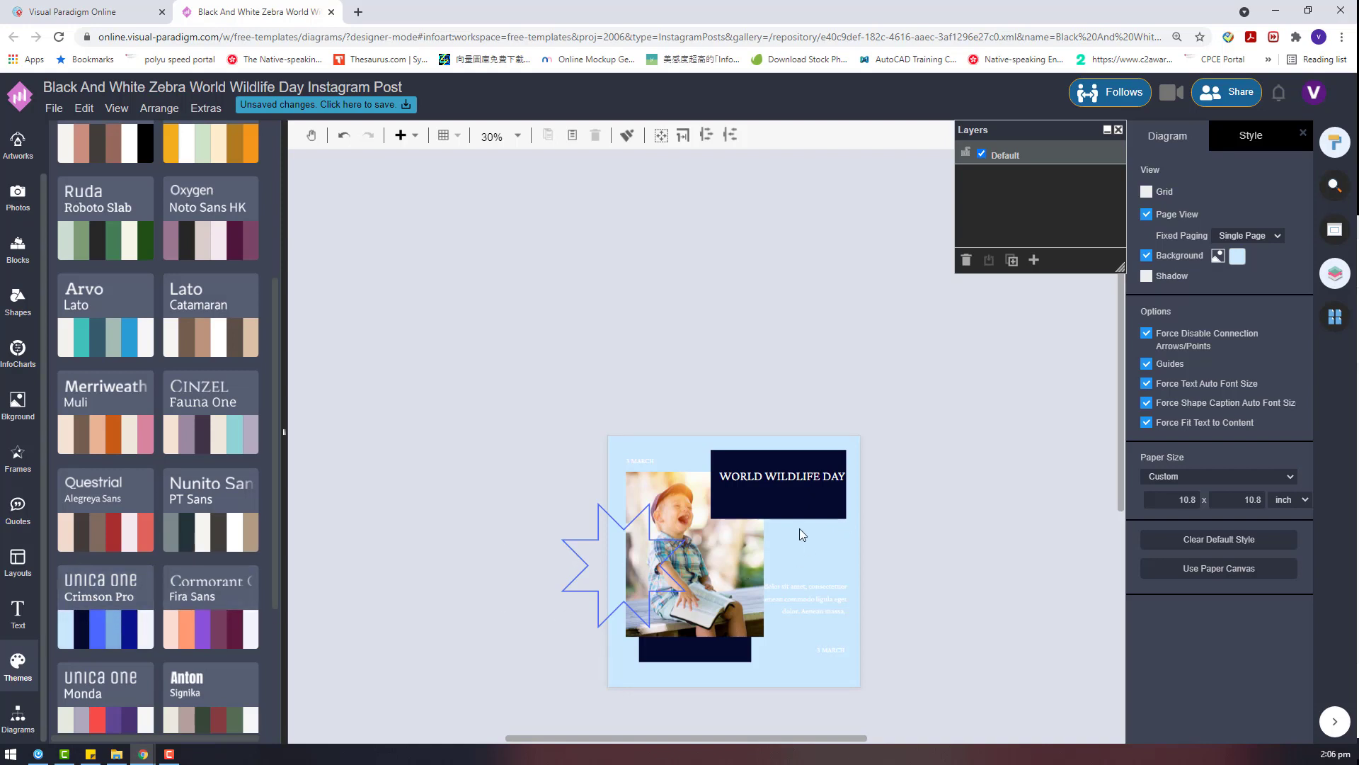
# Narrow the WORLD WILDLIFE DAY text box so the title wraps onto two lines centered inside the upper rectangle
pyautogui.click(793, 475)
pyautogui.click(783, 476)
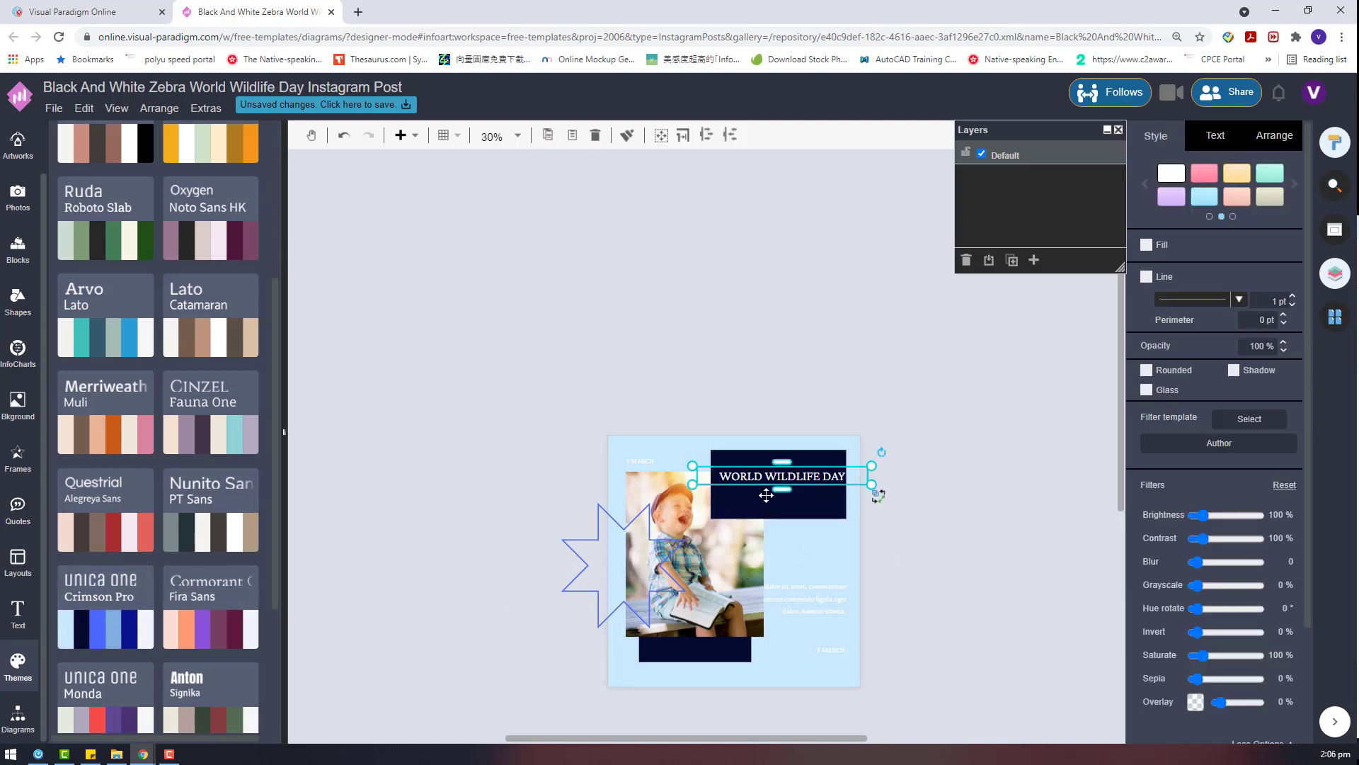
pyautogui.moveTo(781, 489); pyautogui.dragTo(780, 515)
pyautogui.moveTo(866, 490); pyautogui.dragTo(789, 488)
pyautogui.click(929, 534)
# Bring the lorem ipsum text to the front and shuffle the theme to a dark navy background with blue rectangles
pyautogui.rightClick(808, 588)
pyautogui.moveTo(1012, 613)
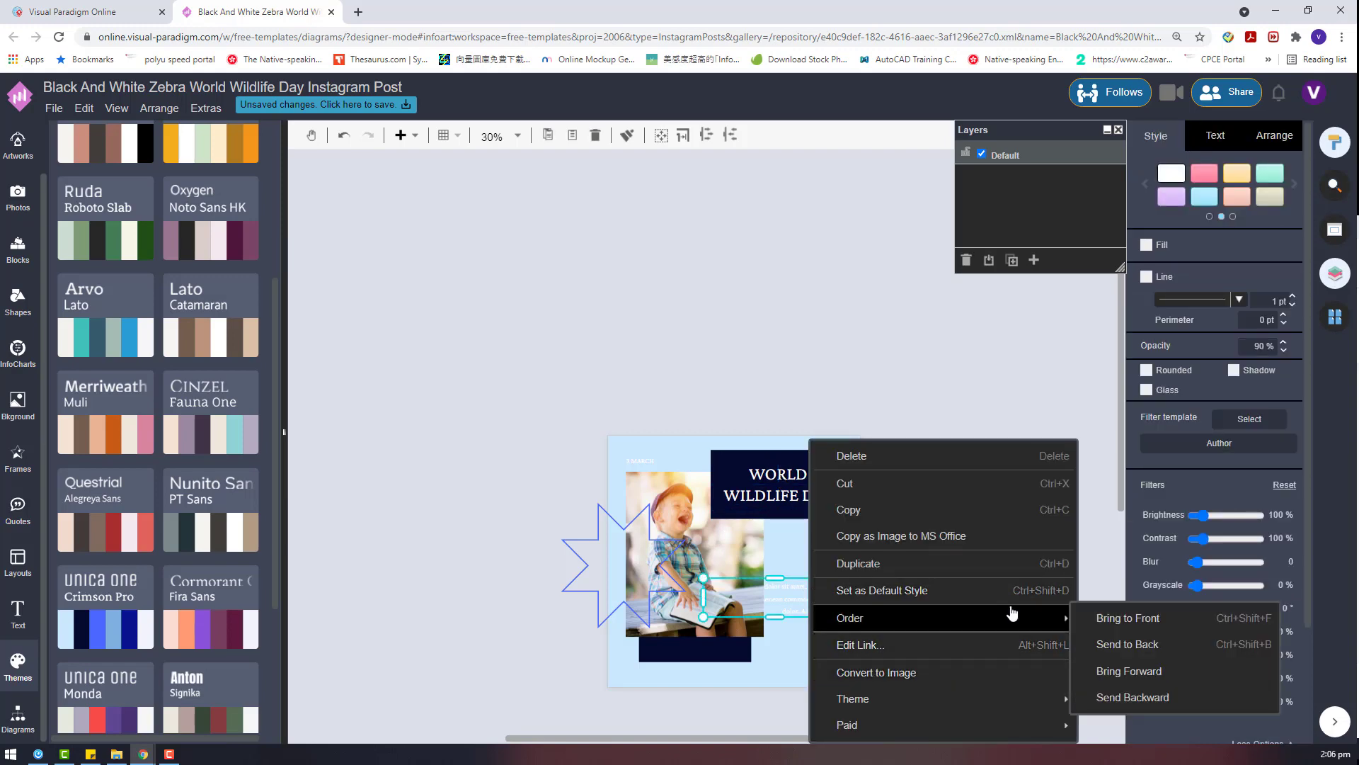
pyautogui.click(1128, 617)
pyautogui.click(912, 636)
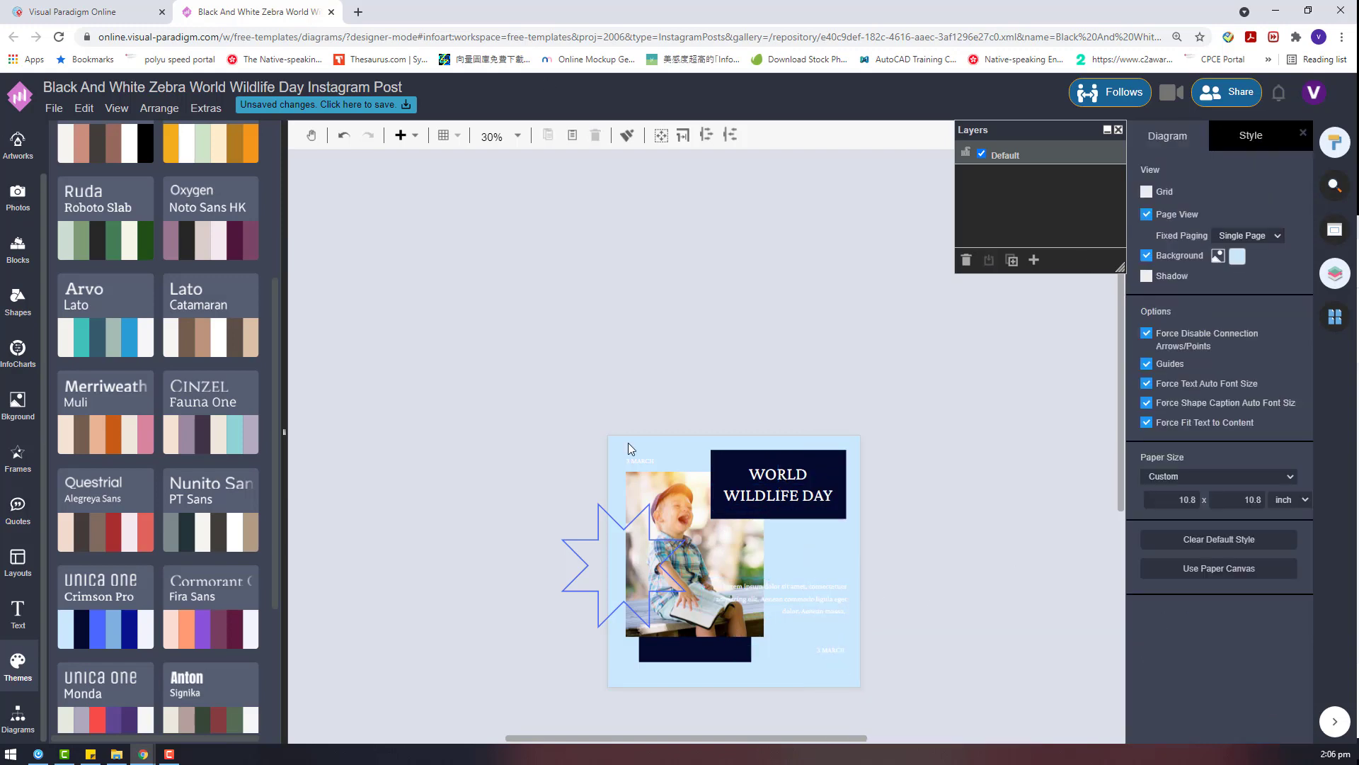
pyautogui.click(108, 624)
# Tint the child photo with a color overlay matching the dark navy page background
pyautogui.click(704, 563)
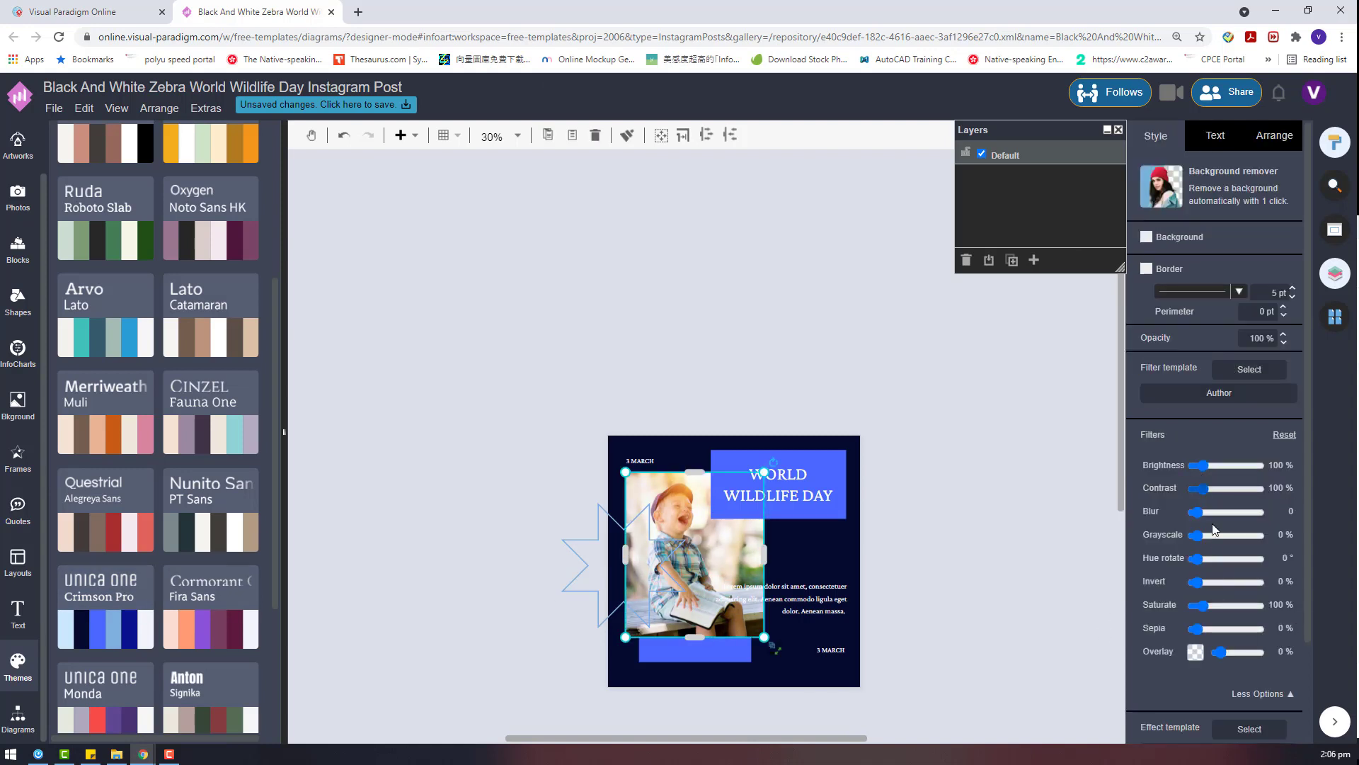
pyautogui.click(1195, 655)
pyautogui.click(1047, 453)
pyautogui.click(1234, 257)
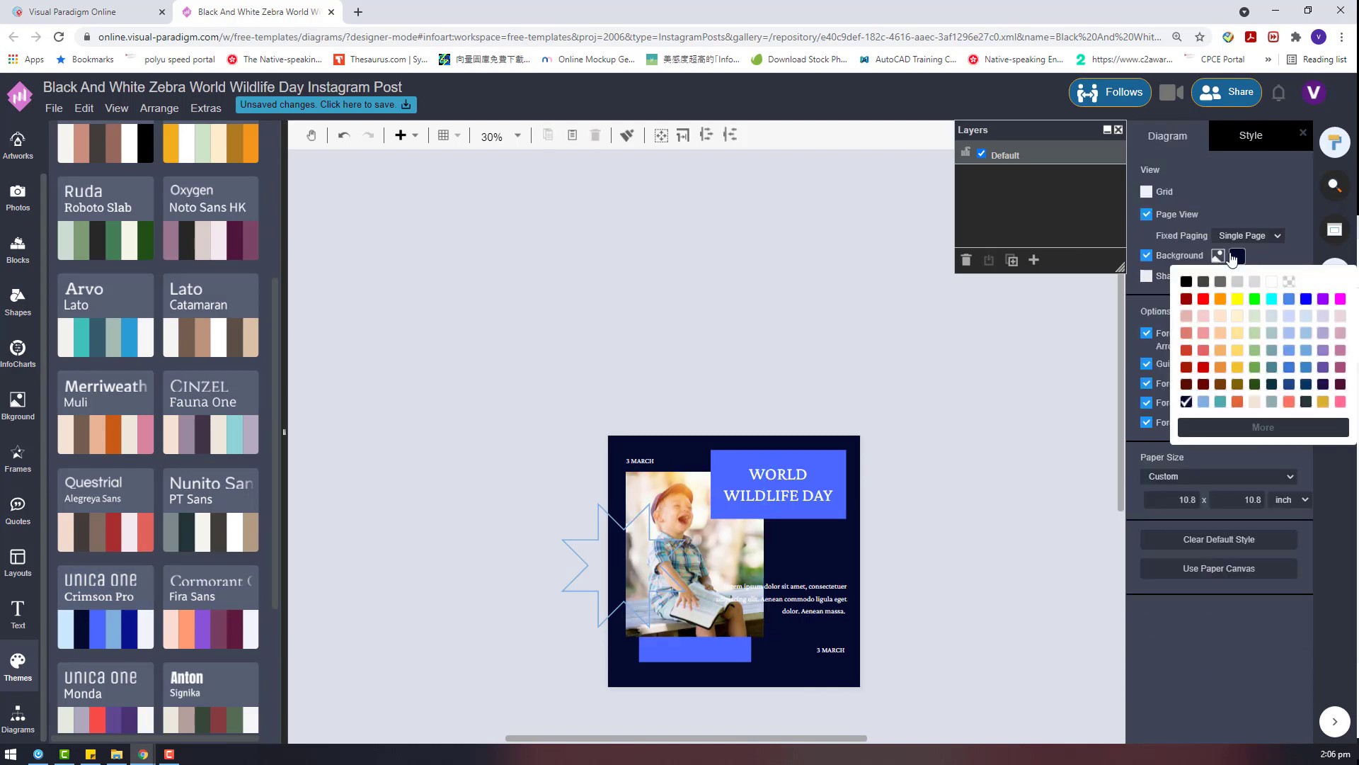
pyautogui.click(760, 556)
pyautogui.click(760, 561)
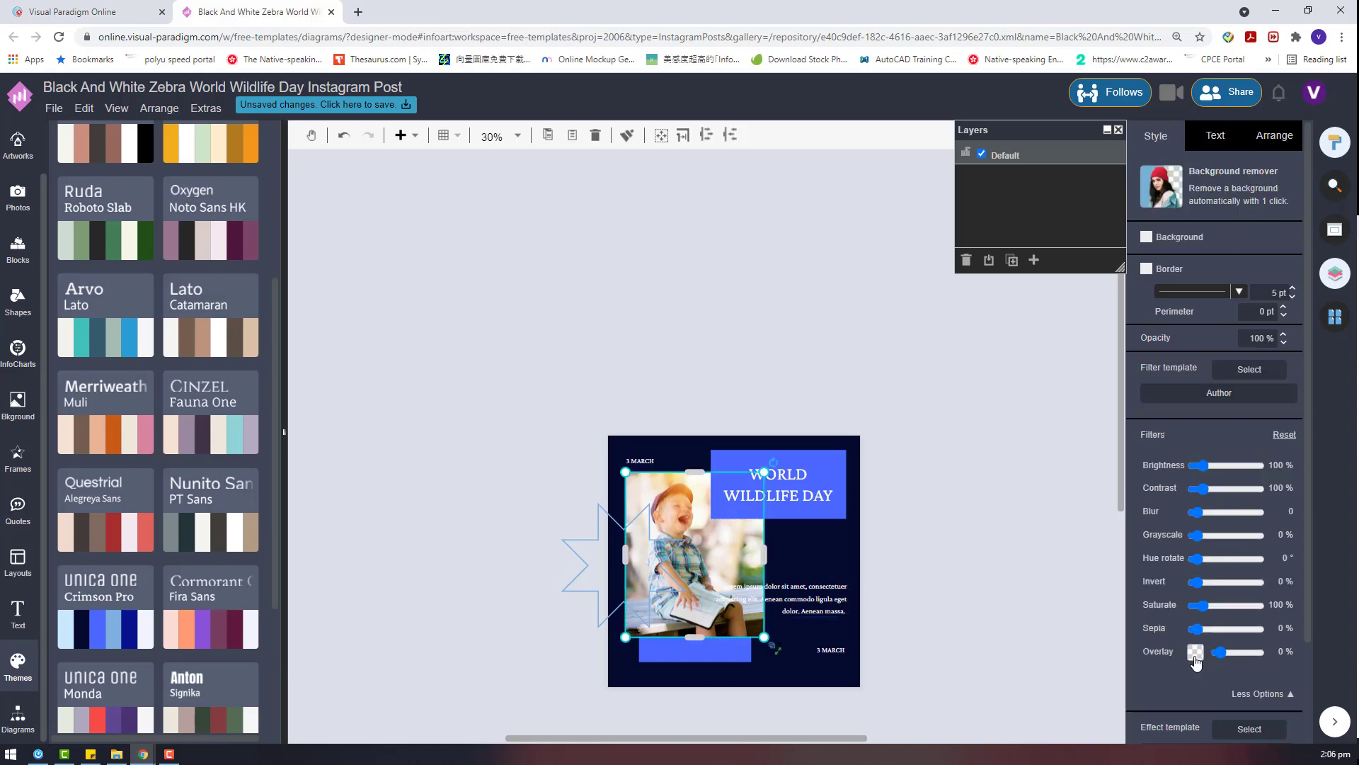
pyautogui.click(1195, 652)
pyautogui.press('Escape')
pyautogui.click(1067, 623)
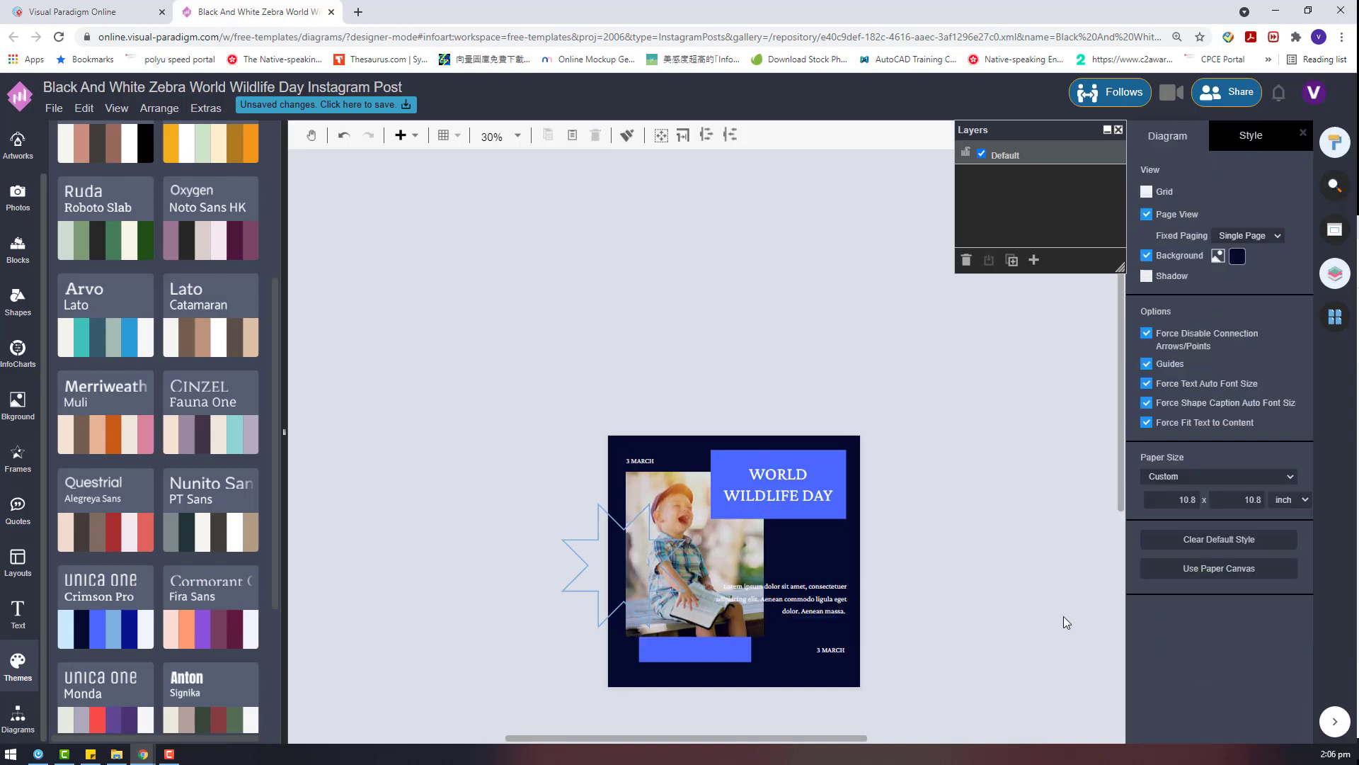
pyautogui.click(585, 550)
pyautogui.click(812, 493)
pyautogui.click(1279, 245)
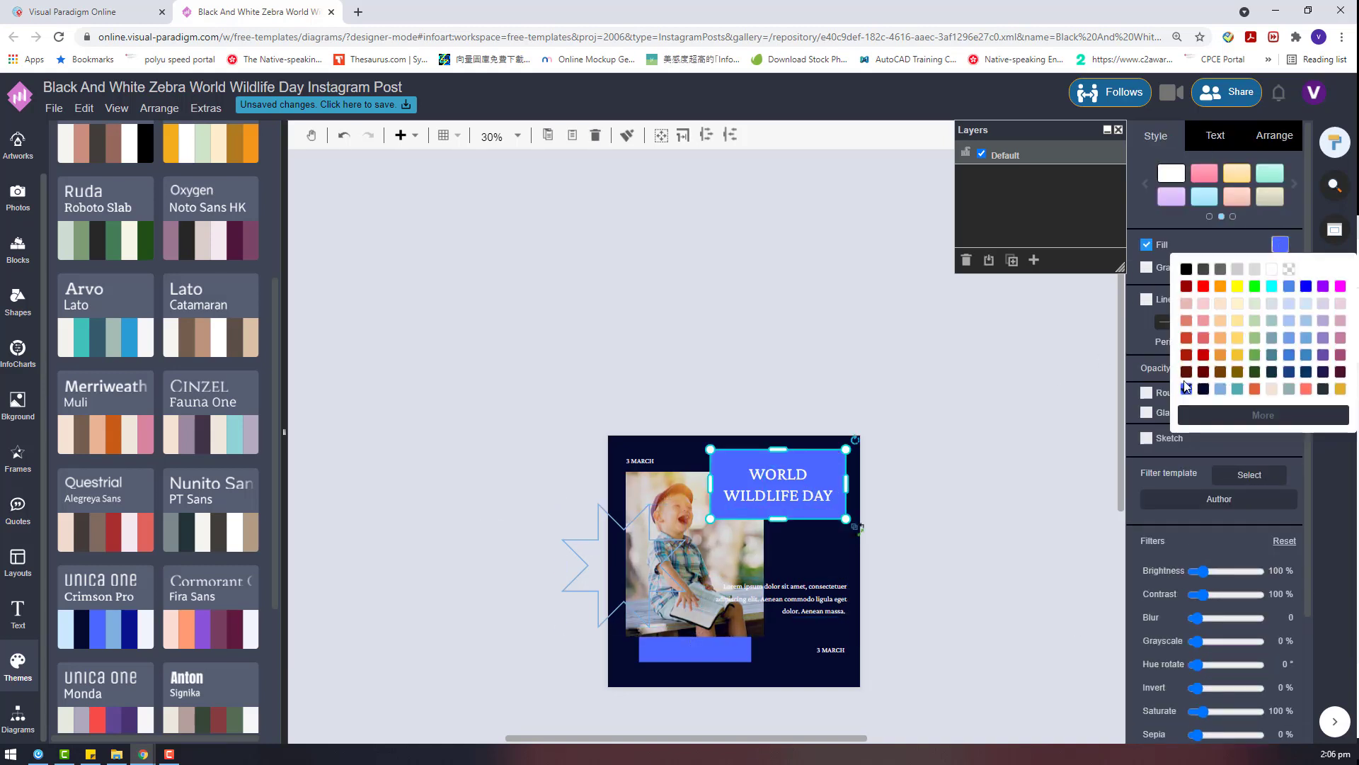
pyautogui.click(1013, 547)
# Move the lower blue rectangle up and center it behind the photo, leaving a thin strip below the picture
pyautogui.moveTo(690, 651); pyautogui.dragTo(704, 649)
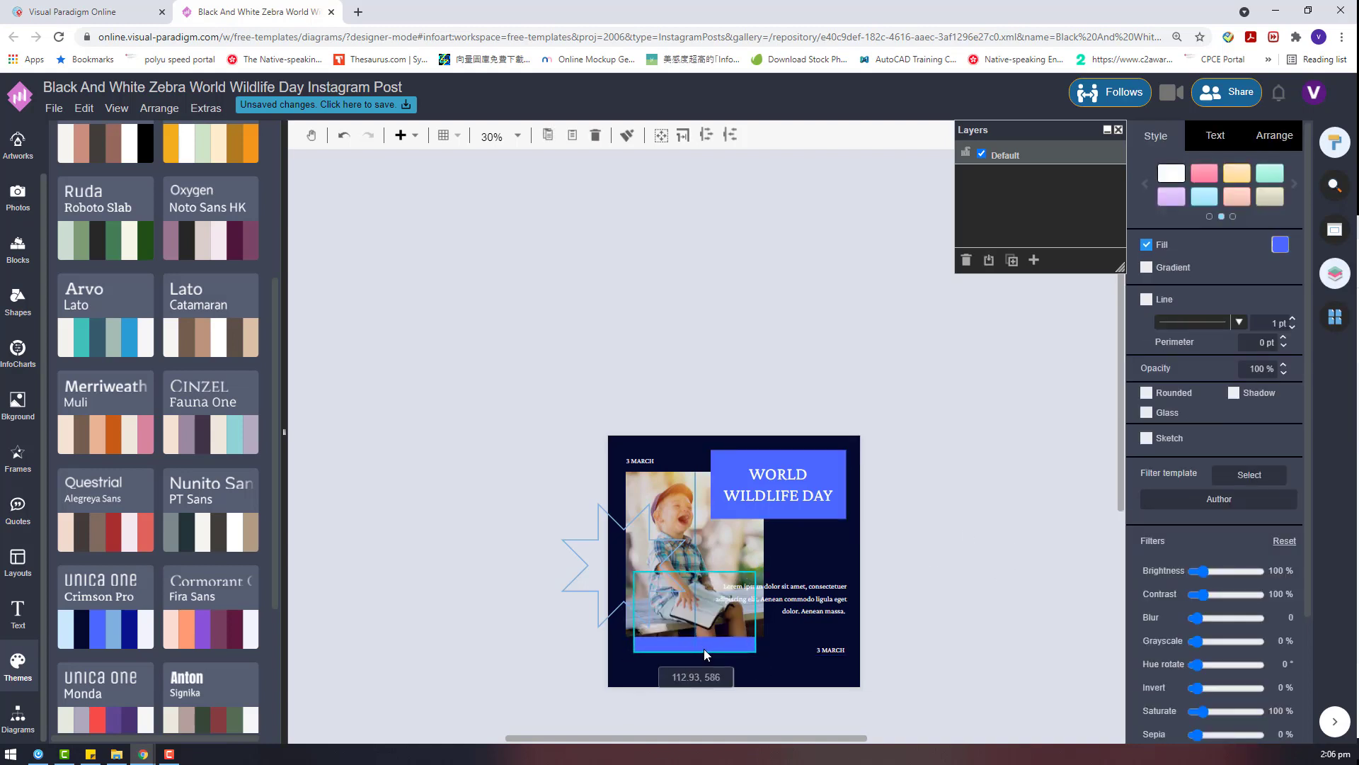
pyautogui.click(1009, 524)
# Set the star's outline width to 10 pt and shrink the star to about half its size
pyautogui.click(623, 583)
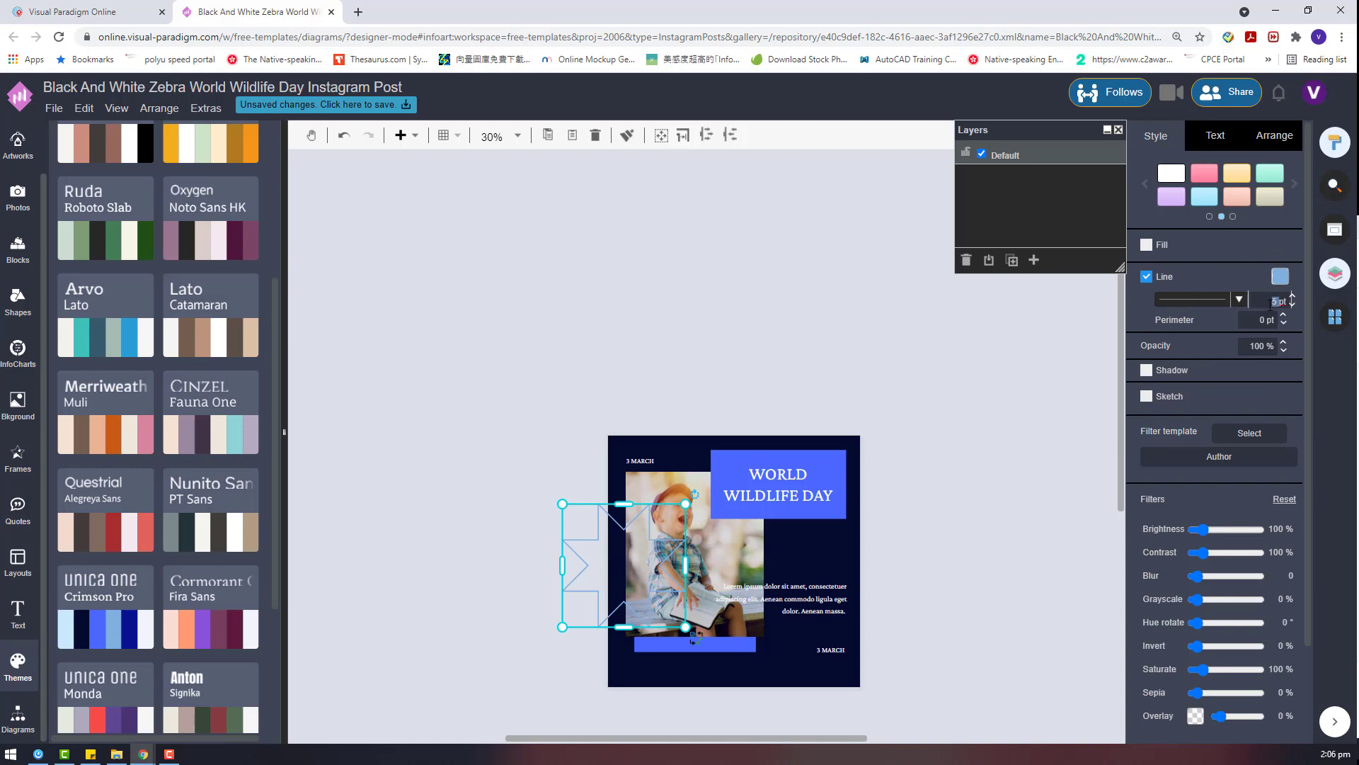
pyautogui.write('10')
pyautogui.moveTo(686, 503); pyautogui.dragTo(594, 552)
# Adjust the stacking order so the star outline lies in front of the child photo
pyautogui.rightClick(664, 571)
pyautogui.moveTo(779, 617)
pyautogui.click(963, 646)
pyautogui.rightClick(594, 553)
pyautogui.moveTo(736, 618)
pyautogui.click(914, 620)
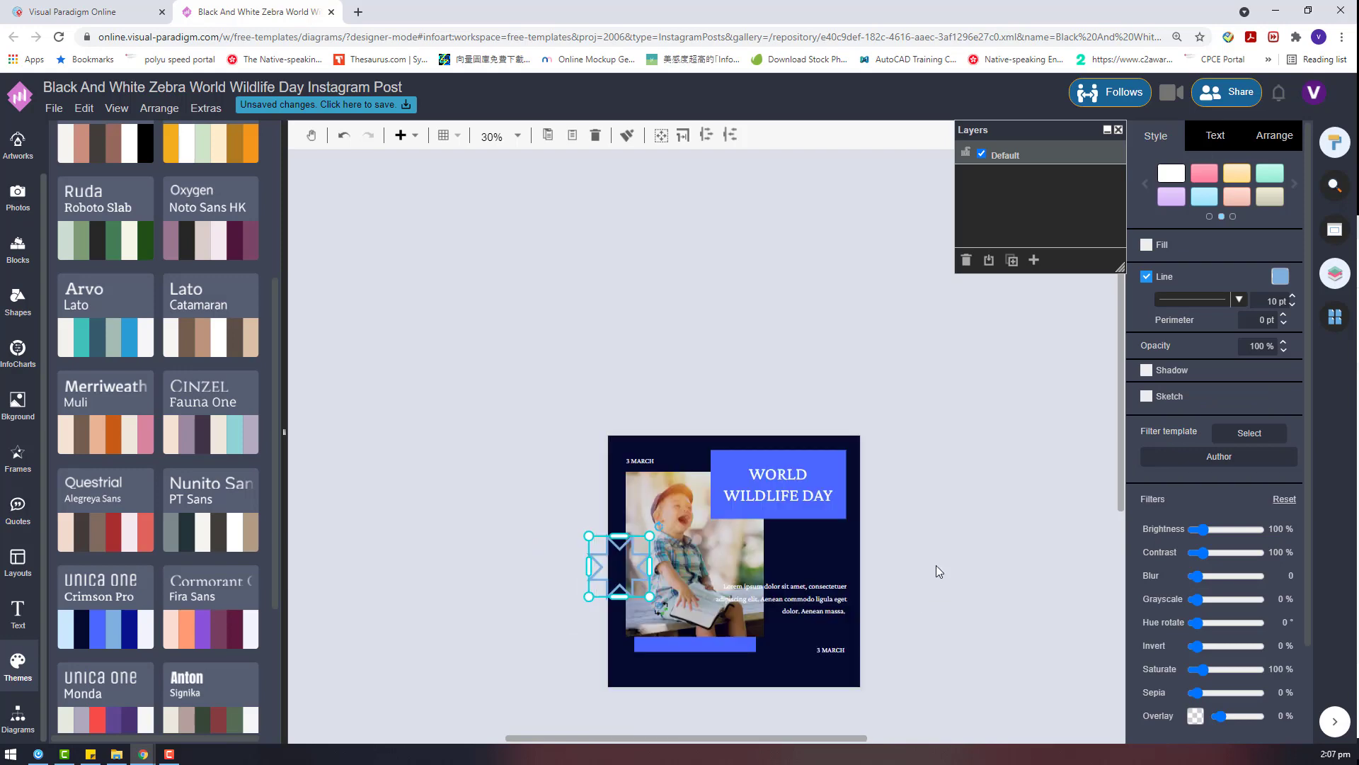
# Reposition the star over the left edge of the child photo and enlarge it
pyautogui.click(624, 576)
pyautogui.click(948, 546)
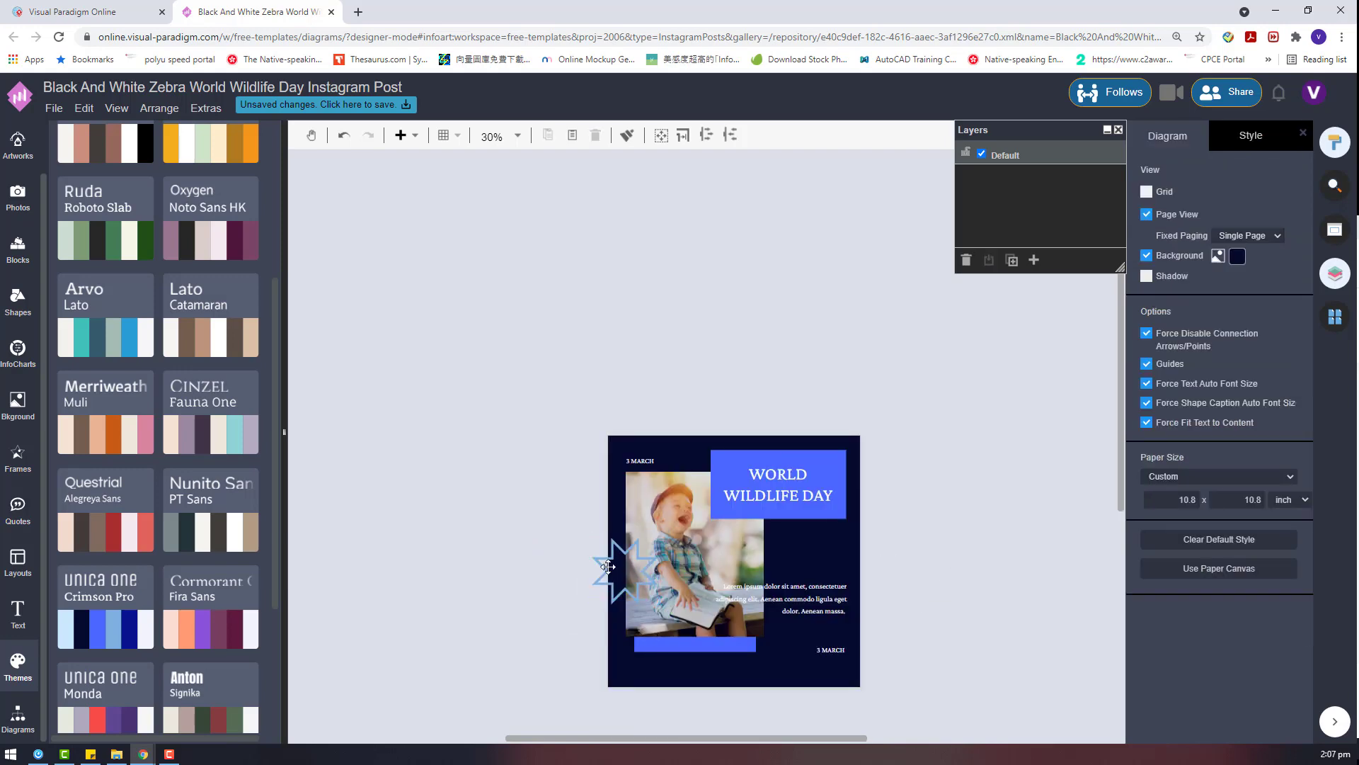
pyautogui.click(609, 566)
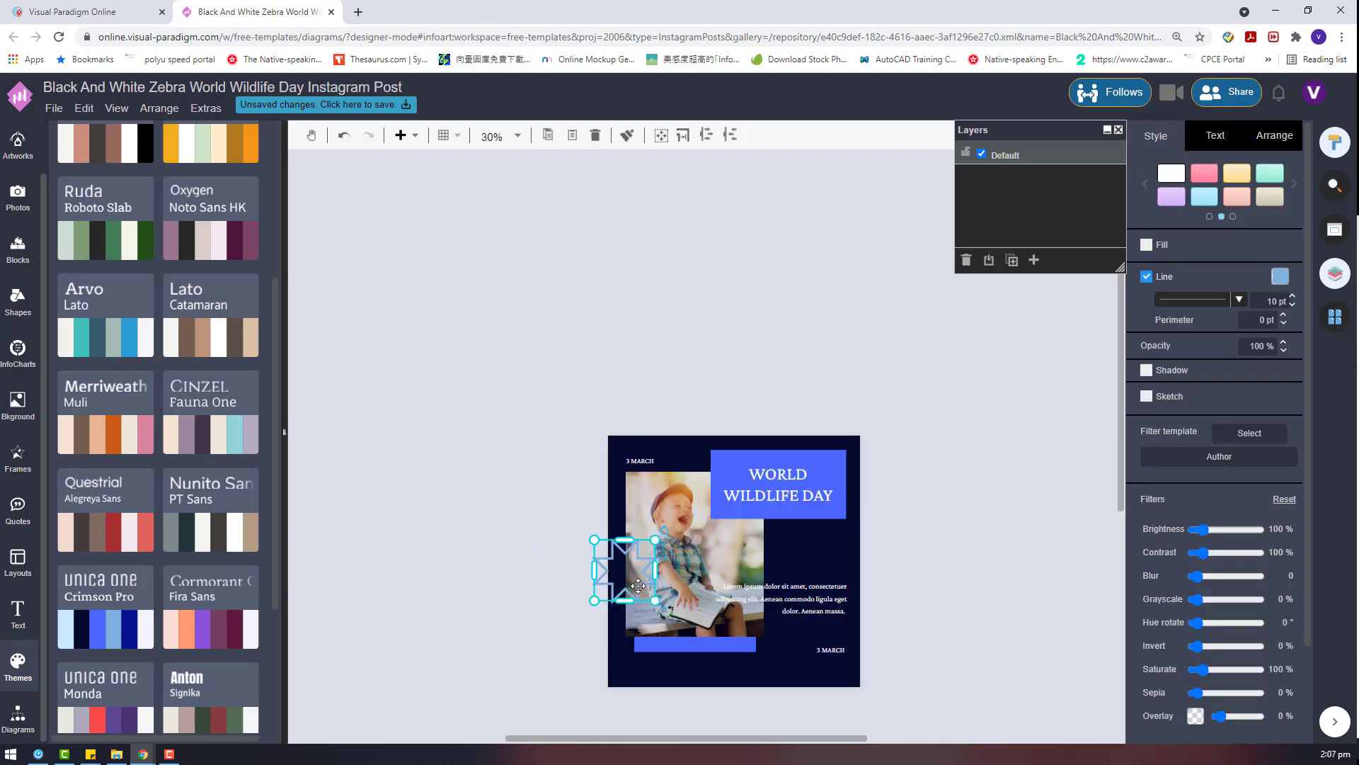
pyautogui.moveTo(657, 602)
pyautogui.mouseDown()
pyautogui.moveTo(695, 642)
pyautogui.moveTo(664, 585)
pyautogui.mouseUp()
pyautogui.click(915, 559)
# Change the star's outline color to white
pyautogui.click(665, 566)
pyautogui.click(1280, 276)
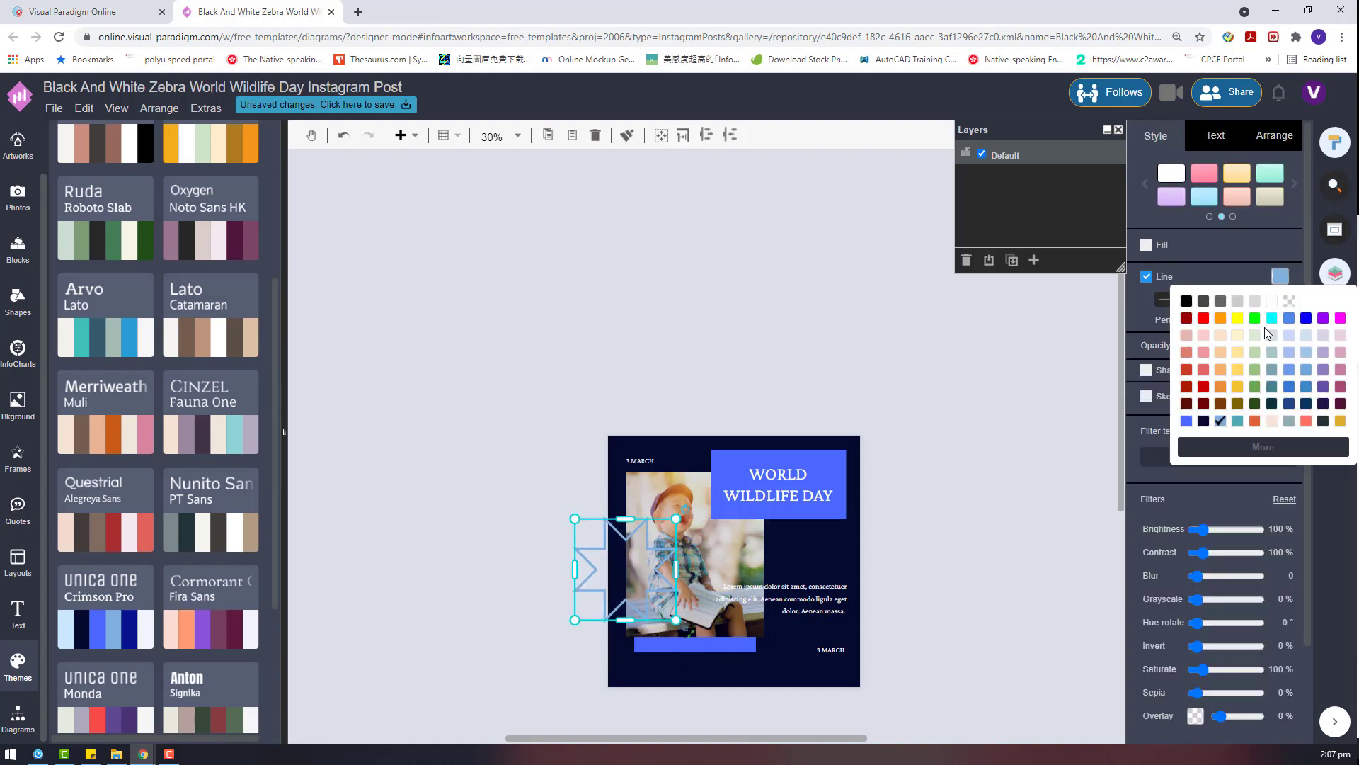
pyautogui.click(1264, 328)
pyautogui.click(1046, 448)
# Replace the lorem ipsum text with "A children's story that can only be enjoyed by children is not a good children's story in the slightest."
pyautogui.scroll(-1, 848, 485)
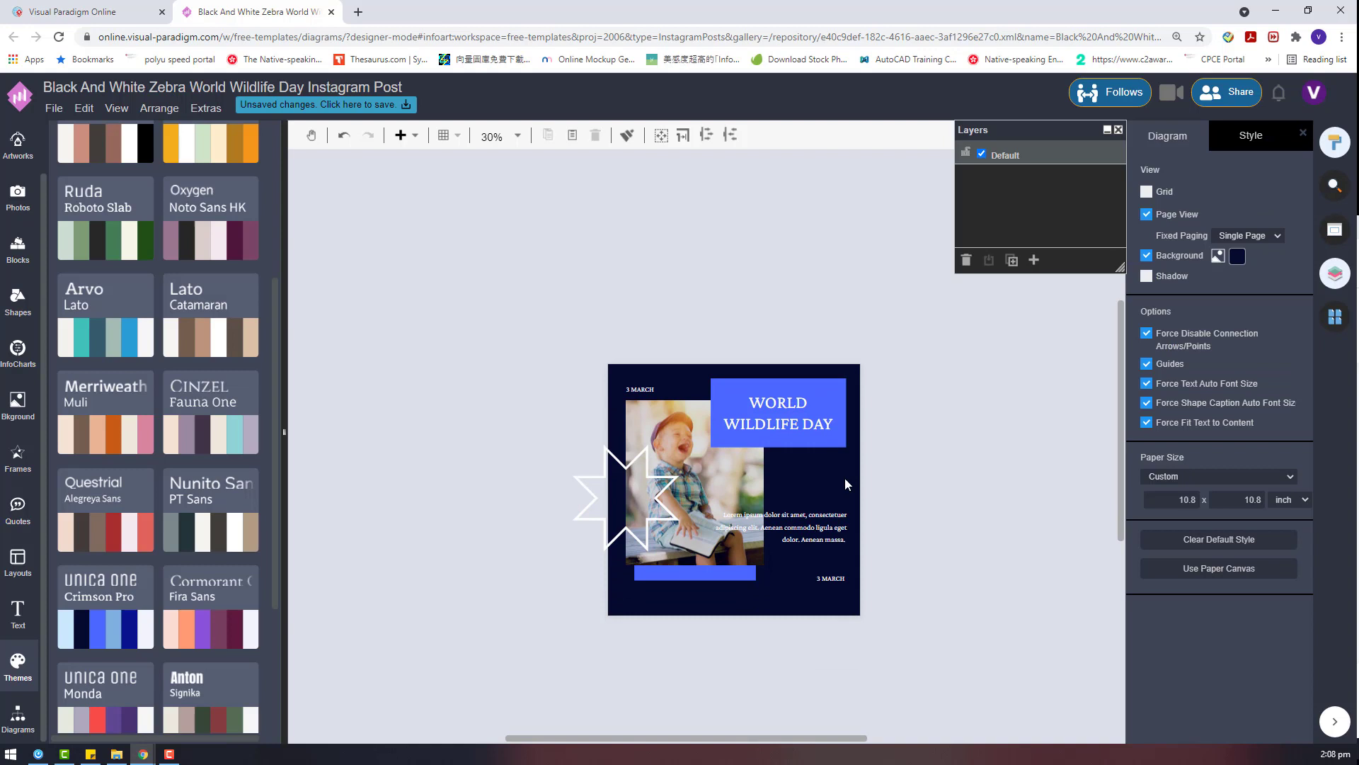
pyautogui.click(827, 584)
pyautogui.click(827, 521)
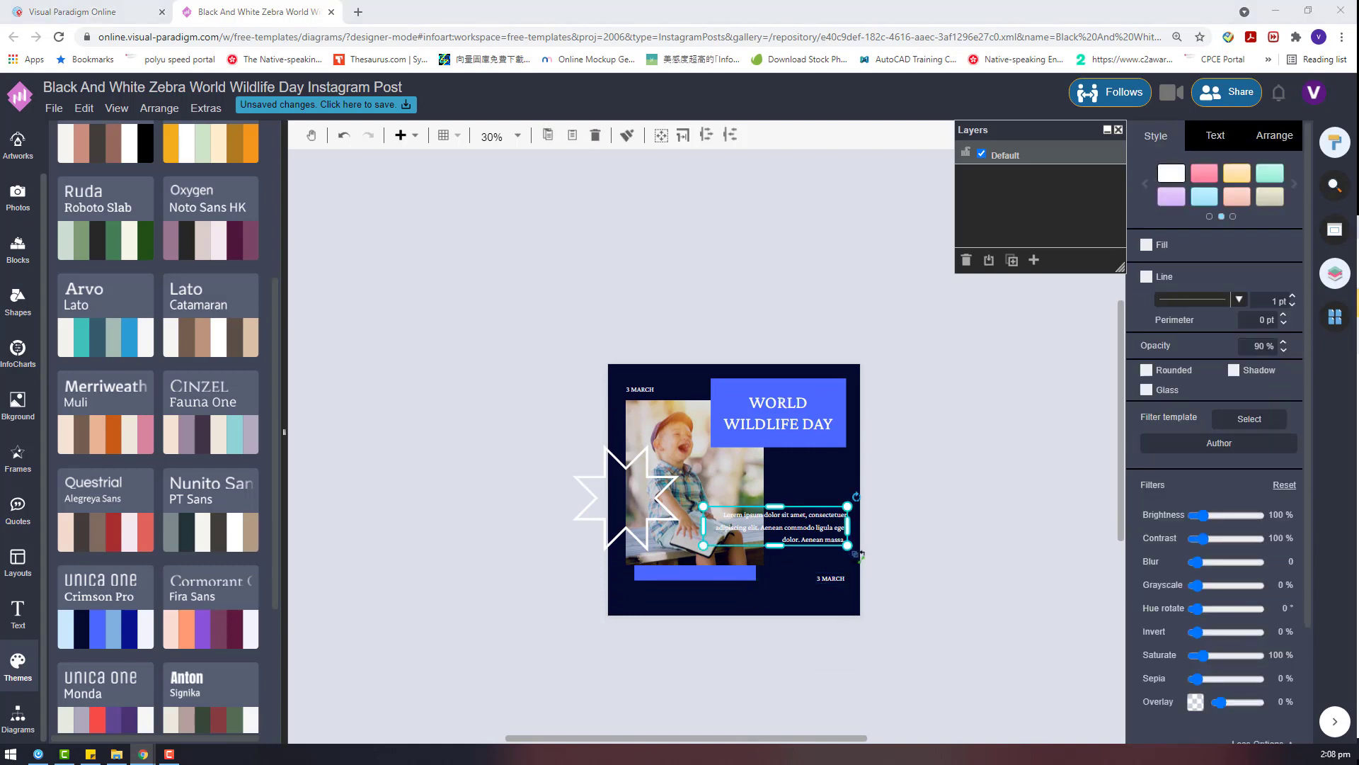
pyautogui.doubleClick(776, 527)
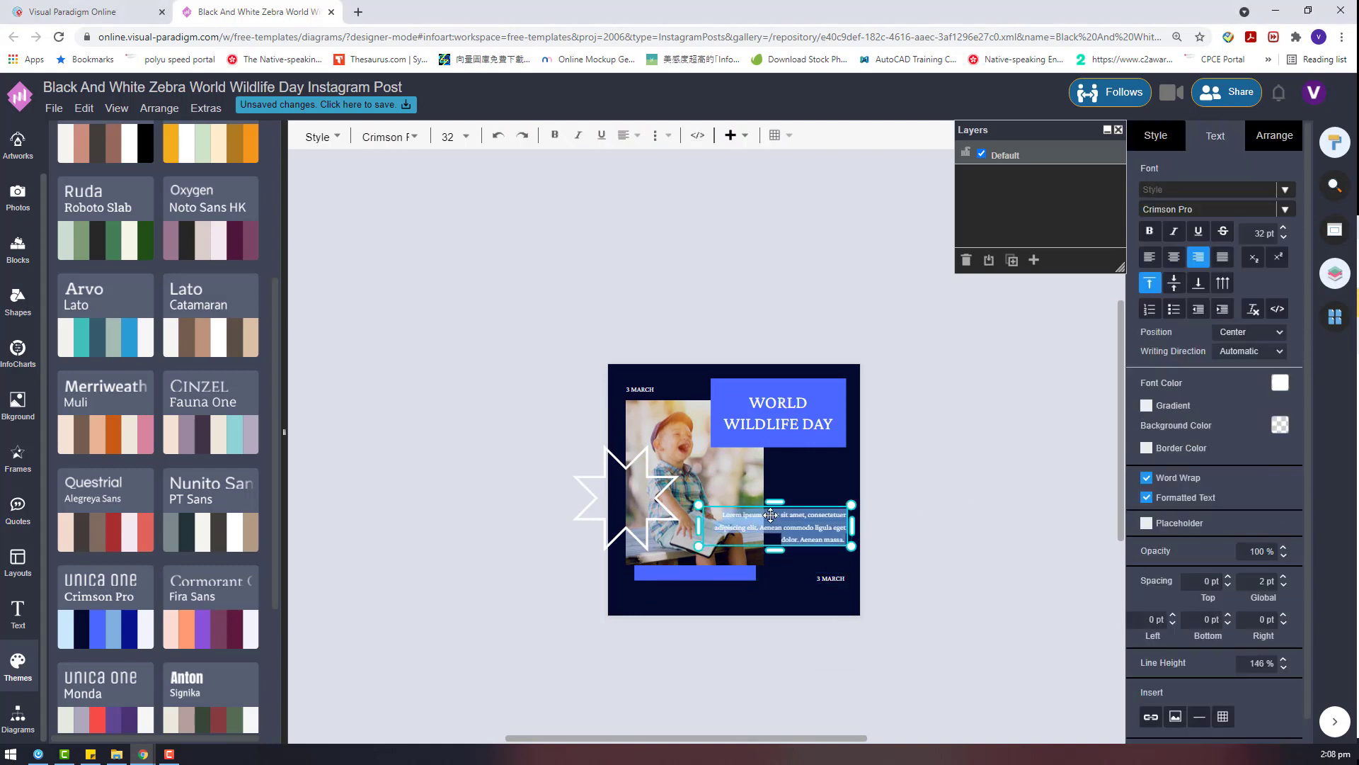
pyautogui.write('"A children\'s story that can only be enjoyed by children is not a good children\'s story in the slightest."')
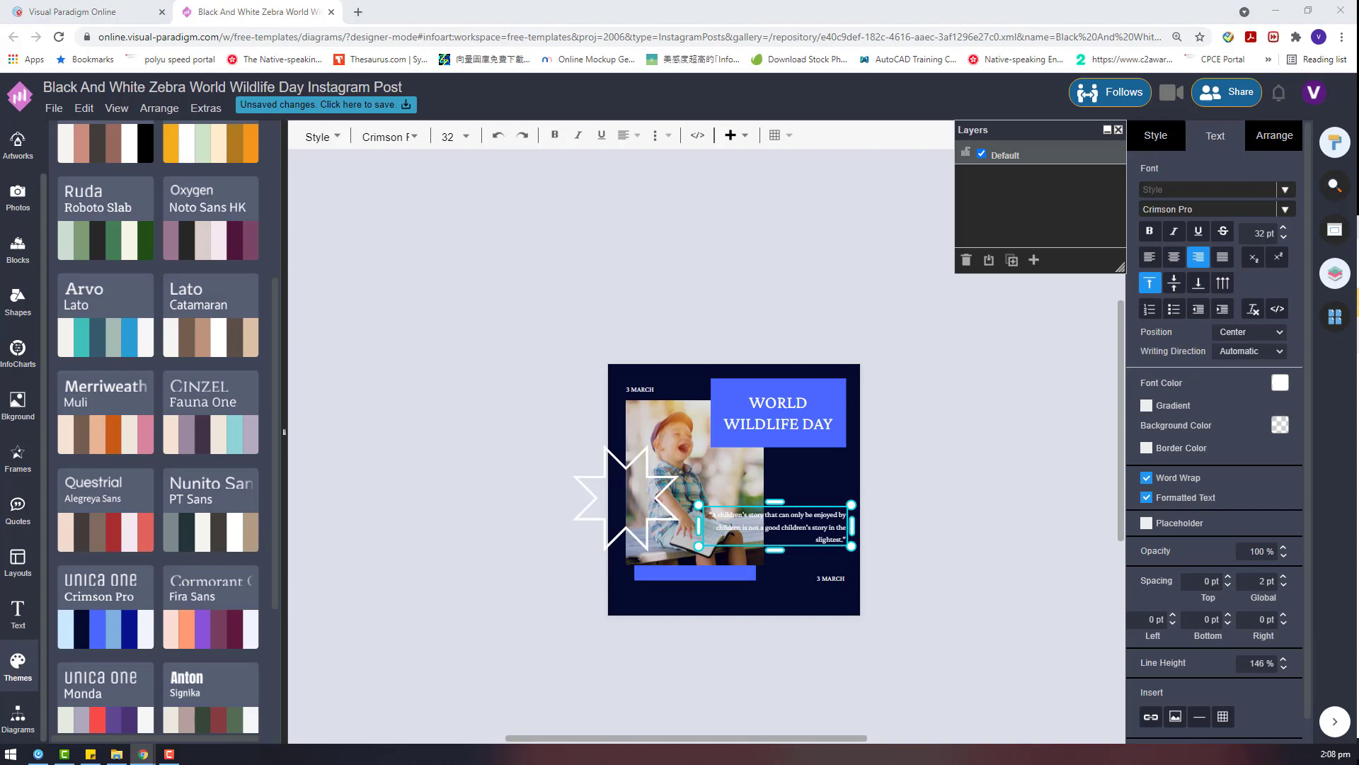
# Replace the lower 3 MARCH text with the attribution "— C.S. Lewis"
pyautogui.doubleClick(826, 581)
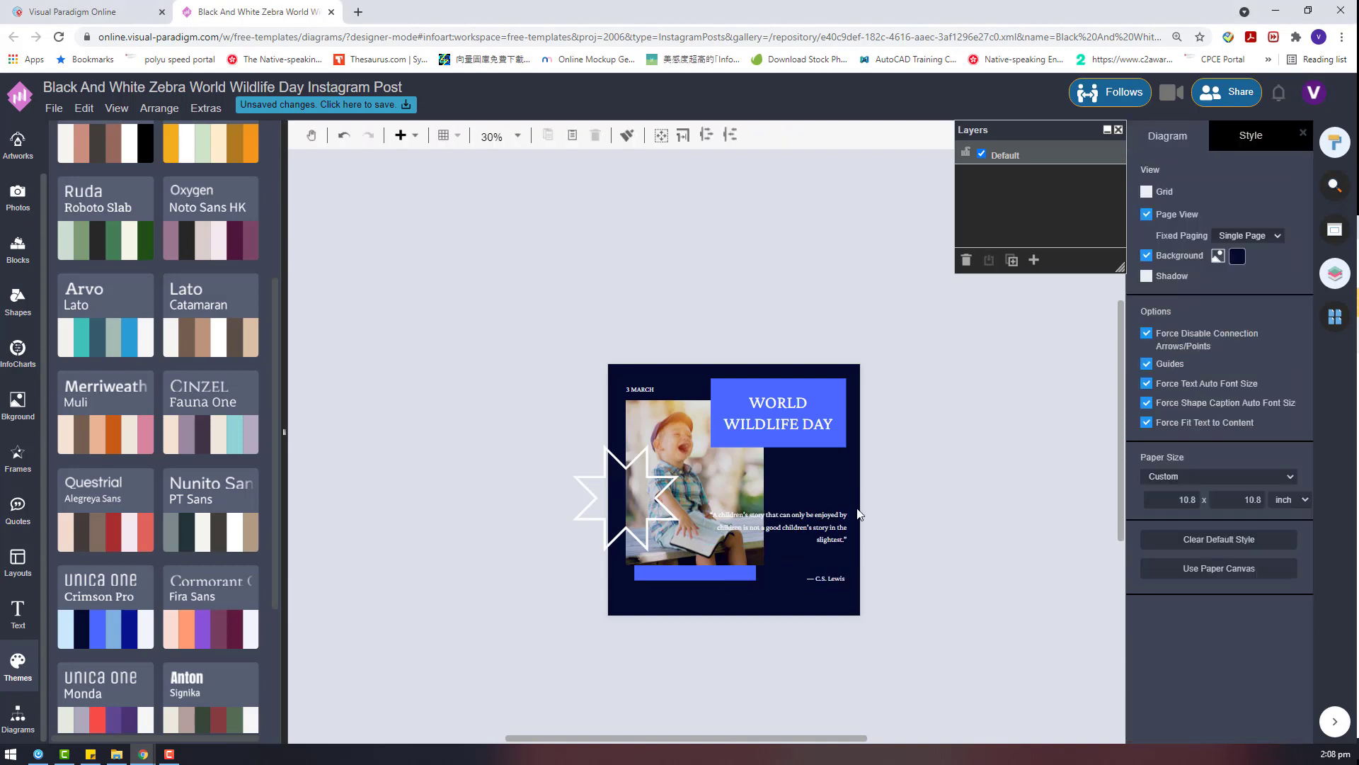
# Set the children's story quote to a font size of 36 pt and make it bold
pyautogui.click(773, 520)
pyautogui.click(1225, 141)
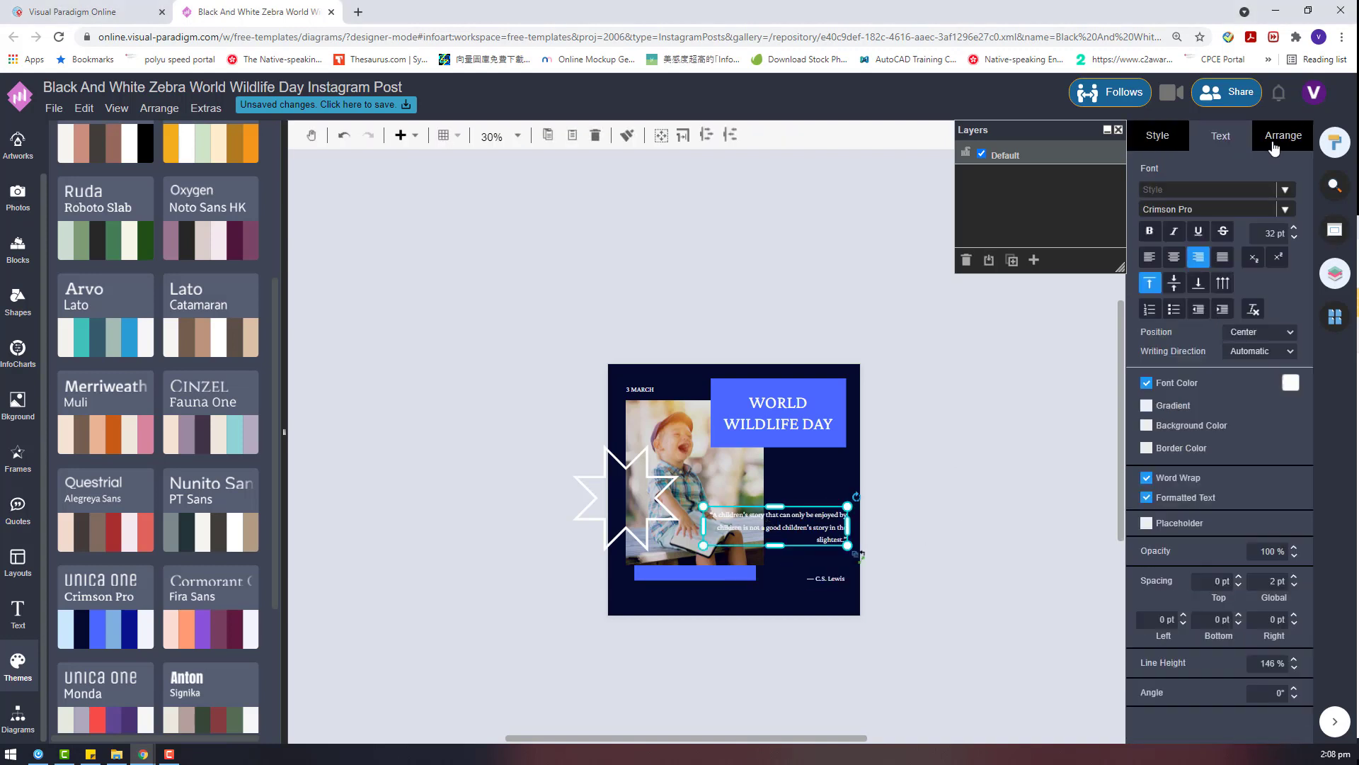
pyautogui.click(1294, 229)
pyautogui.click(1294, 229)
pyautogui.click(1295, 228)
pyautogui.click(1294, 229)
pyautogui.click(1148, 231)
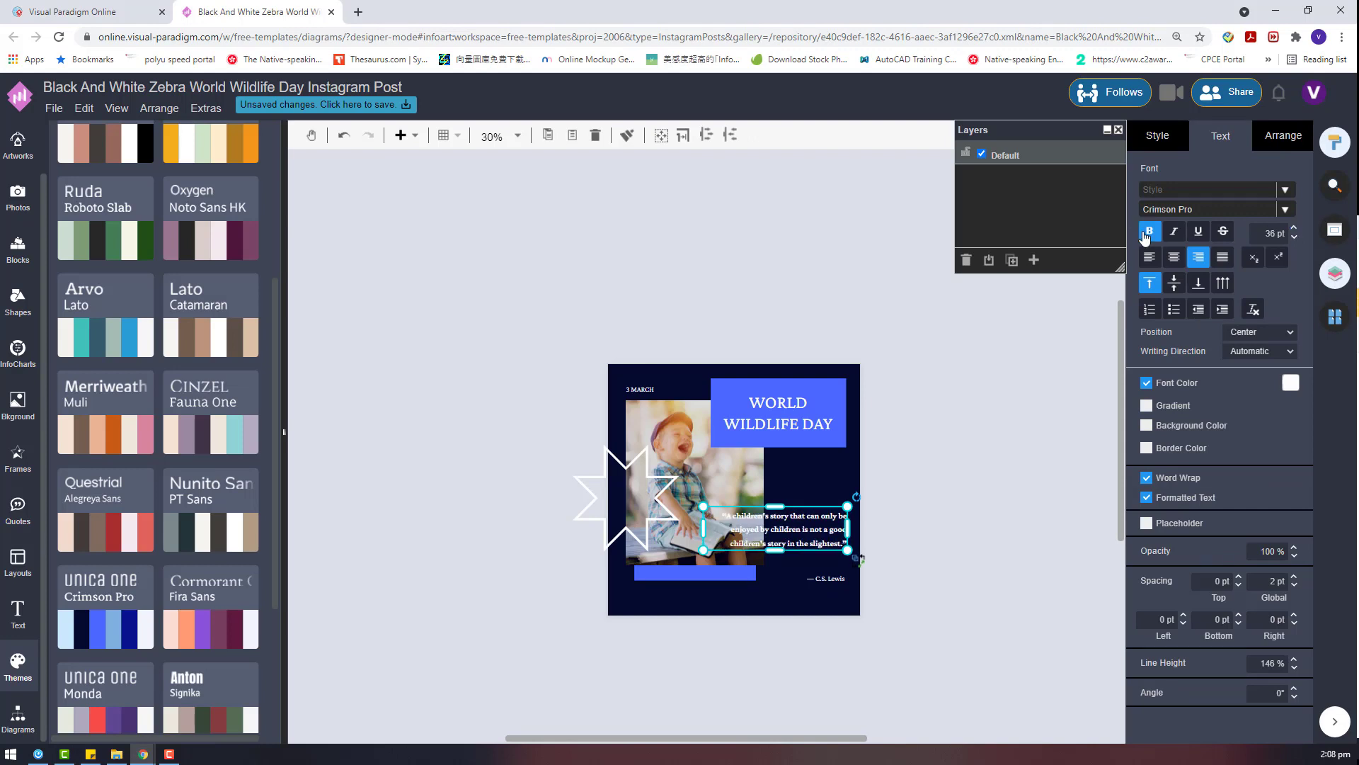
pyautogui.click(891, 542)
# Make the C.S. Lewis attribution below the quote bold
pyautogui.click(834, 578)
pyautogui.click(1152, 237)
pyautogui.click(822, 591)
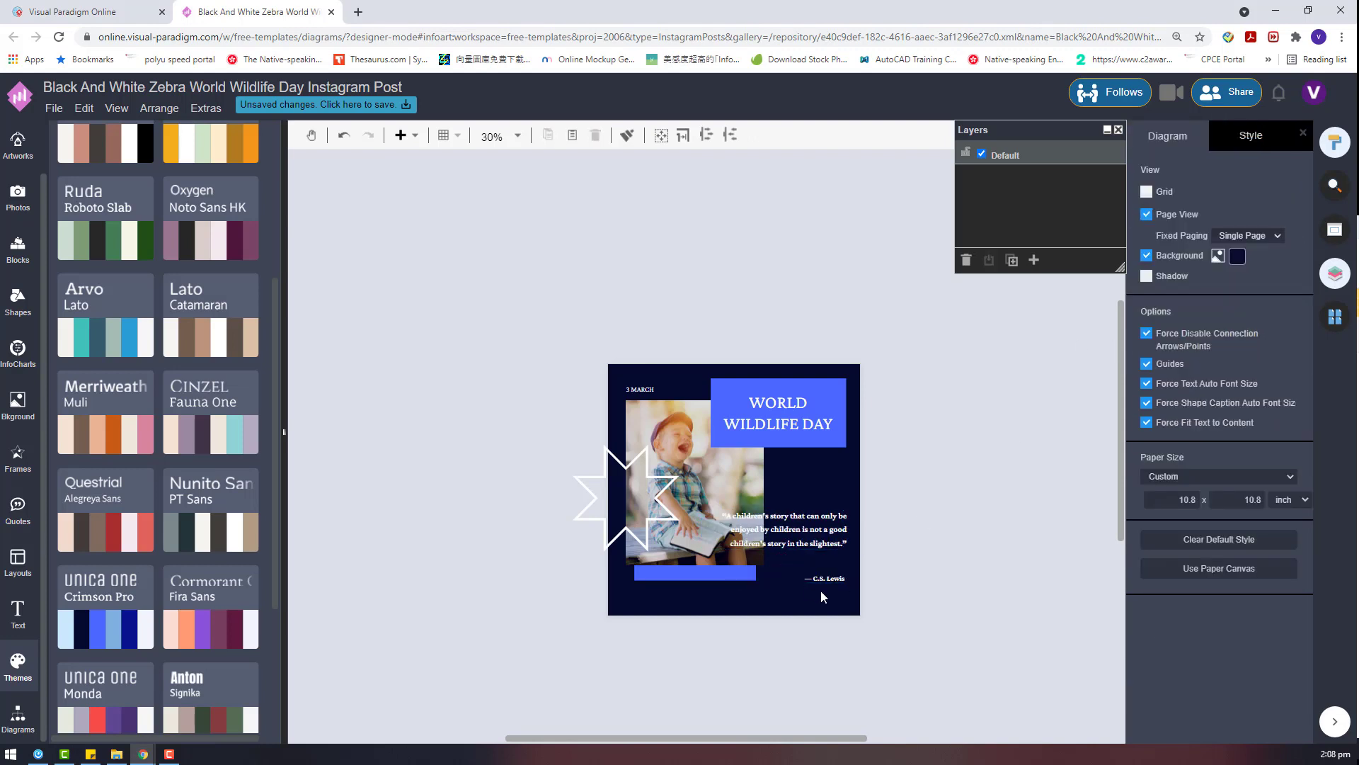
# Increase the font size of the C.S. Lewis attribution below the quote
pyautogui.click(808, 579)
pyautogui.click(818, 522)
pyautogui.moveTo(899, 600); pyautogui.dragTo(701, 550)
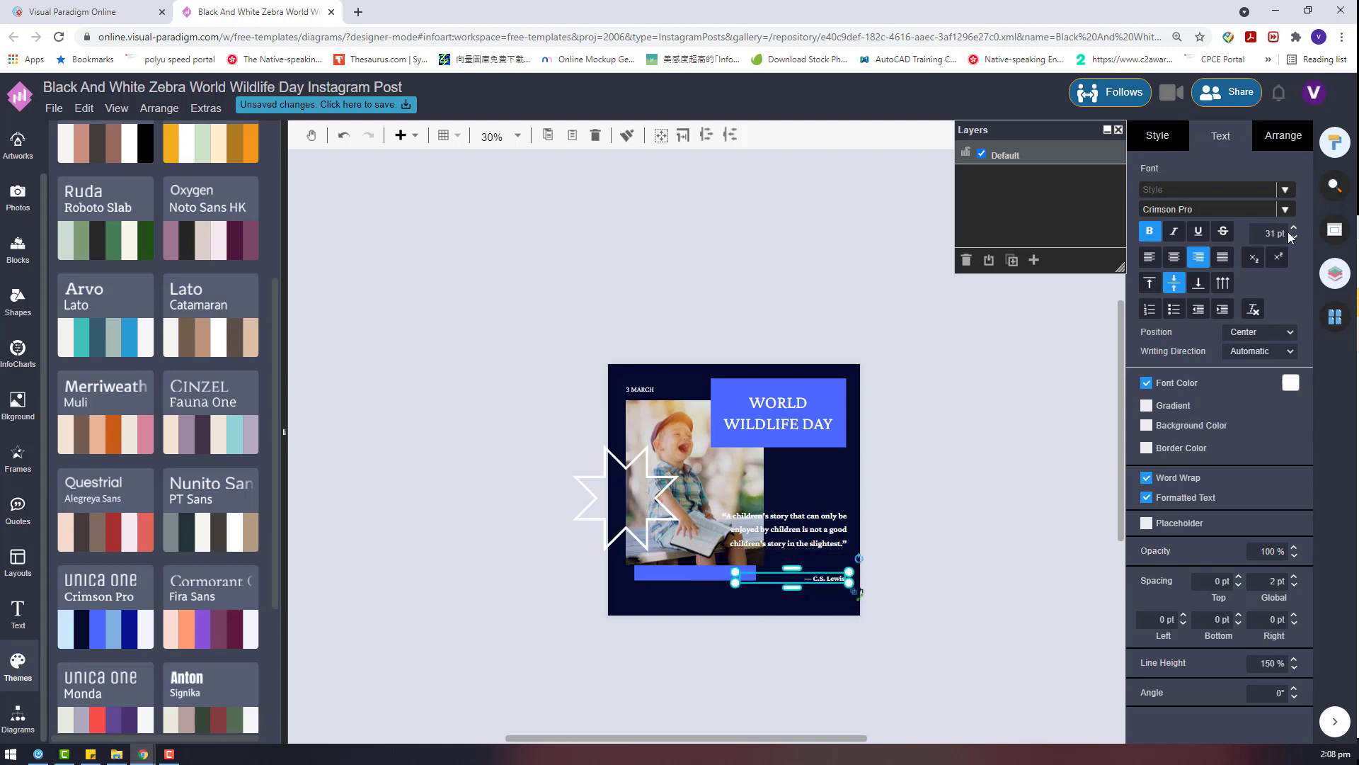
pyautogui.click(1294, 229)
pyautogui.click(911, 508)
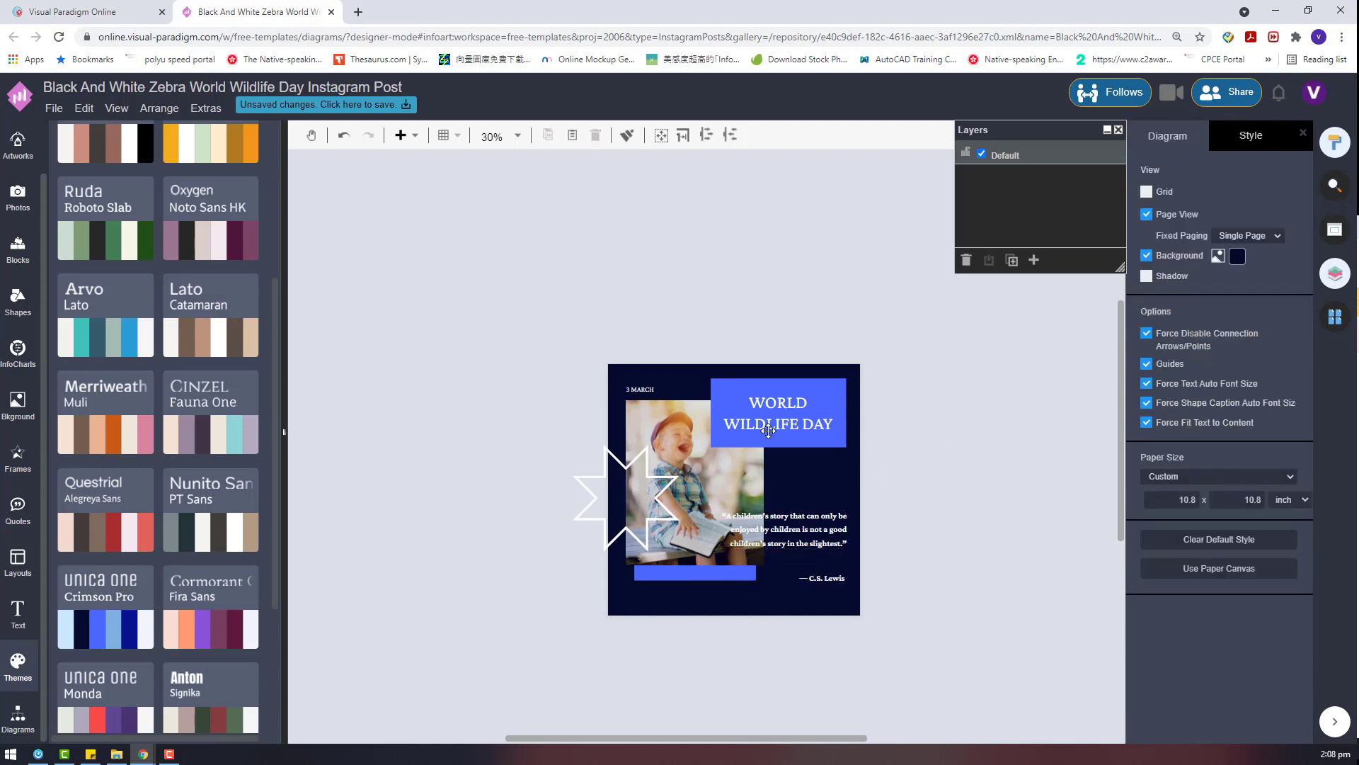
# Replace the 3 MARCH text above the photo with "Zen Publication"
pyautogui.click(644, 390)
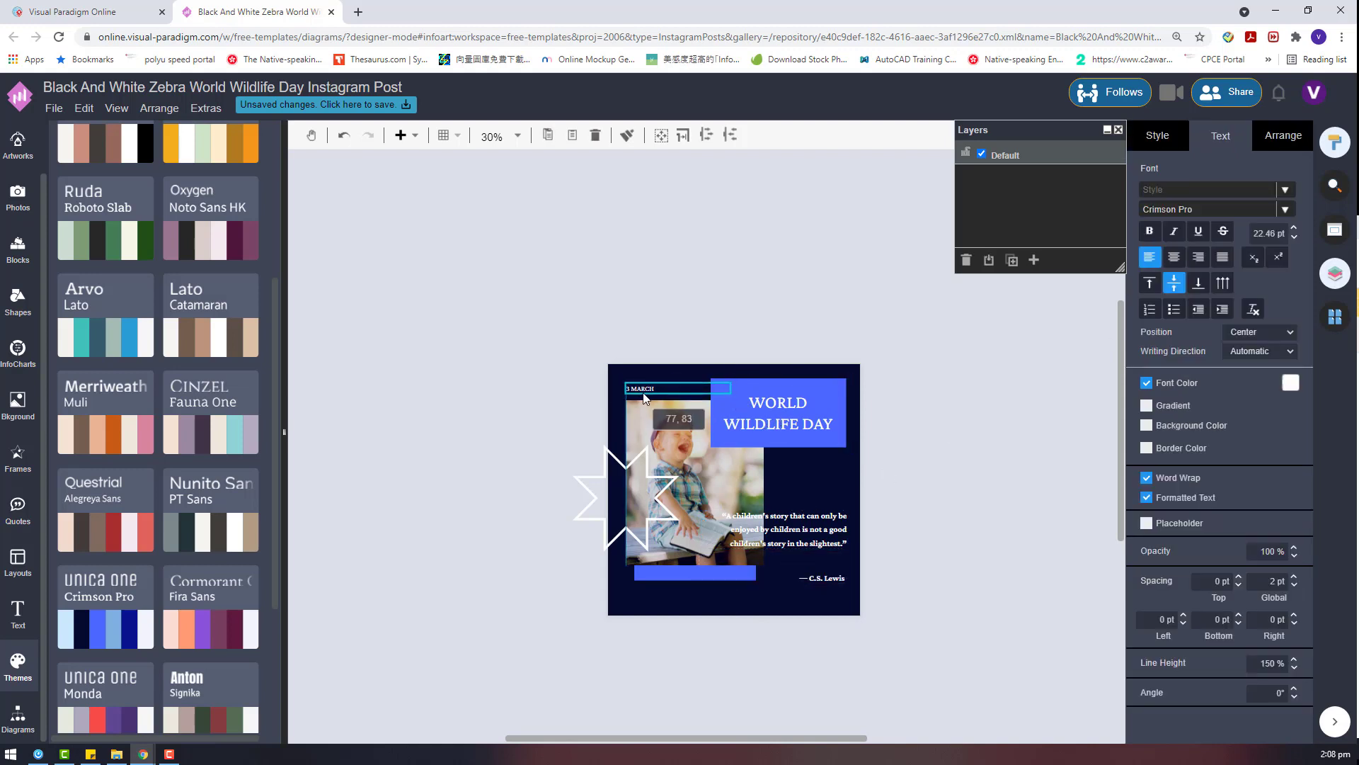
pyautogui.doubleClick(642, 392)
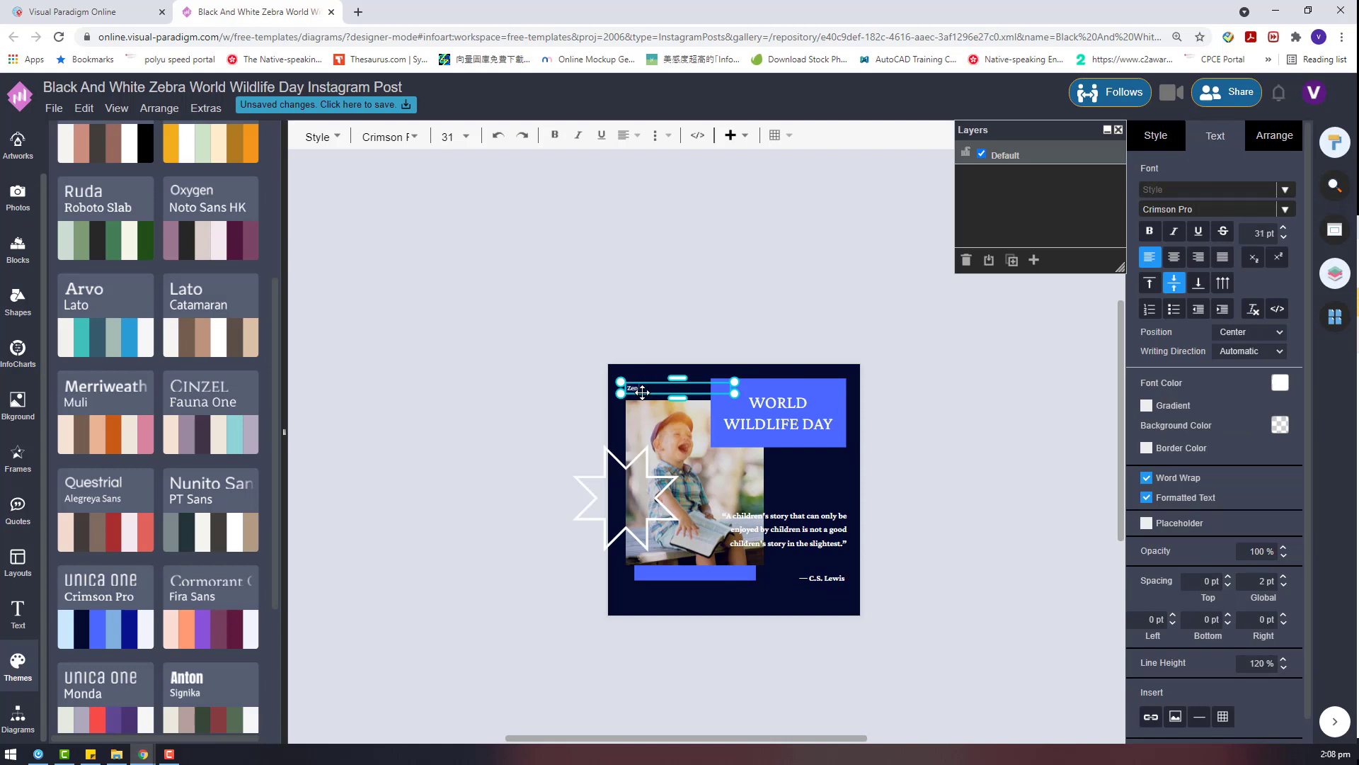
pyautogui.click(826, 364)
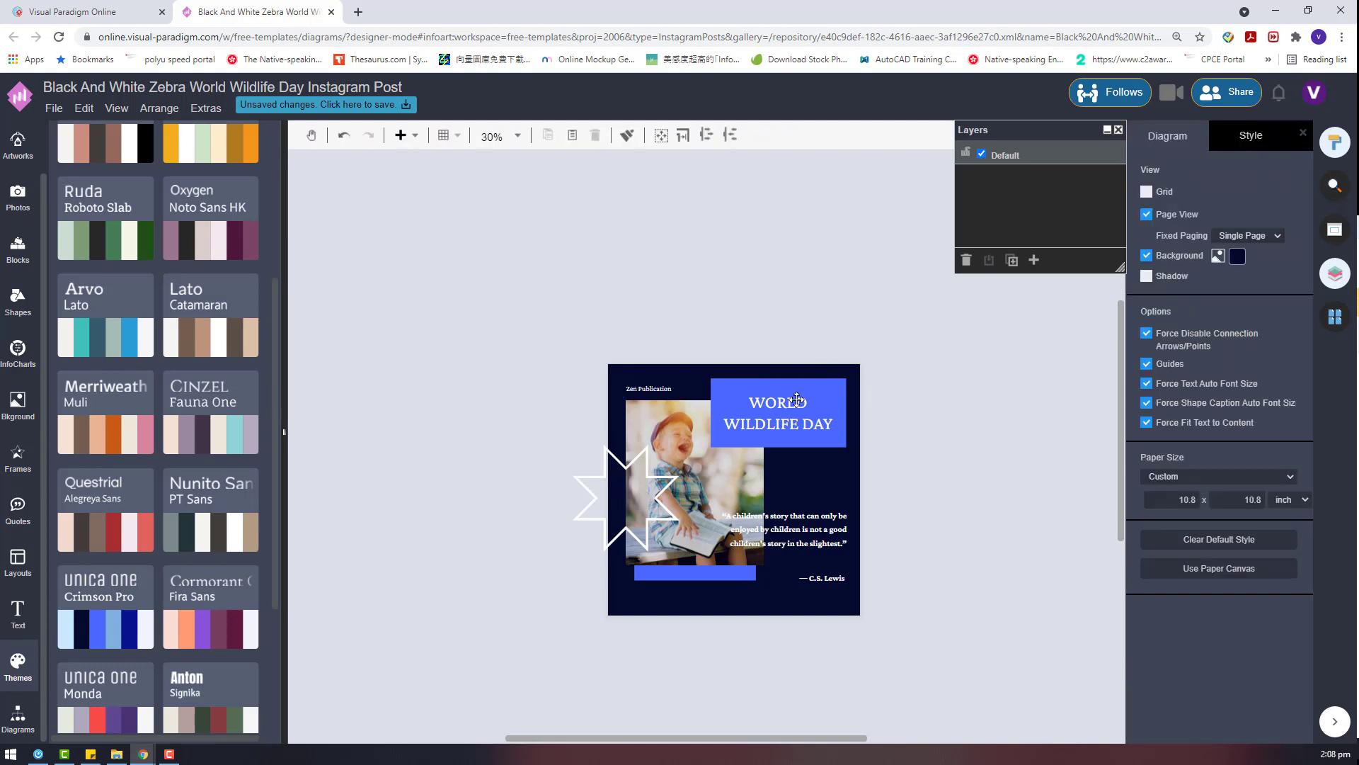
# Replace the World Wildlife Day title with "International Children's Book Day" and fit it inside the blue box
pyautogui.doubleClick(797, 400)
pyautogui.write('Interional')
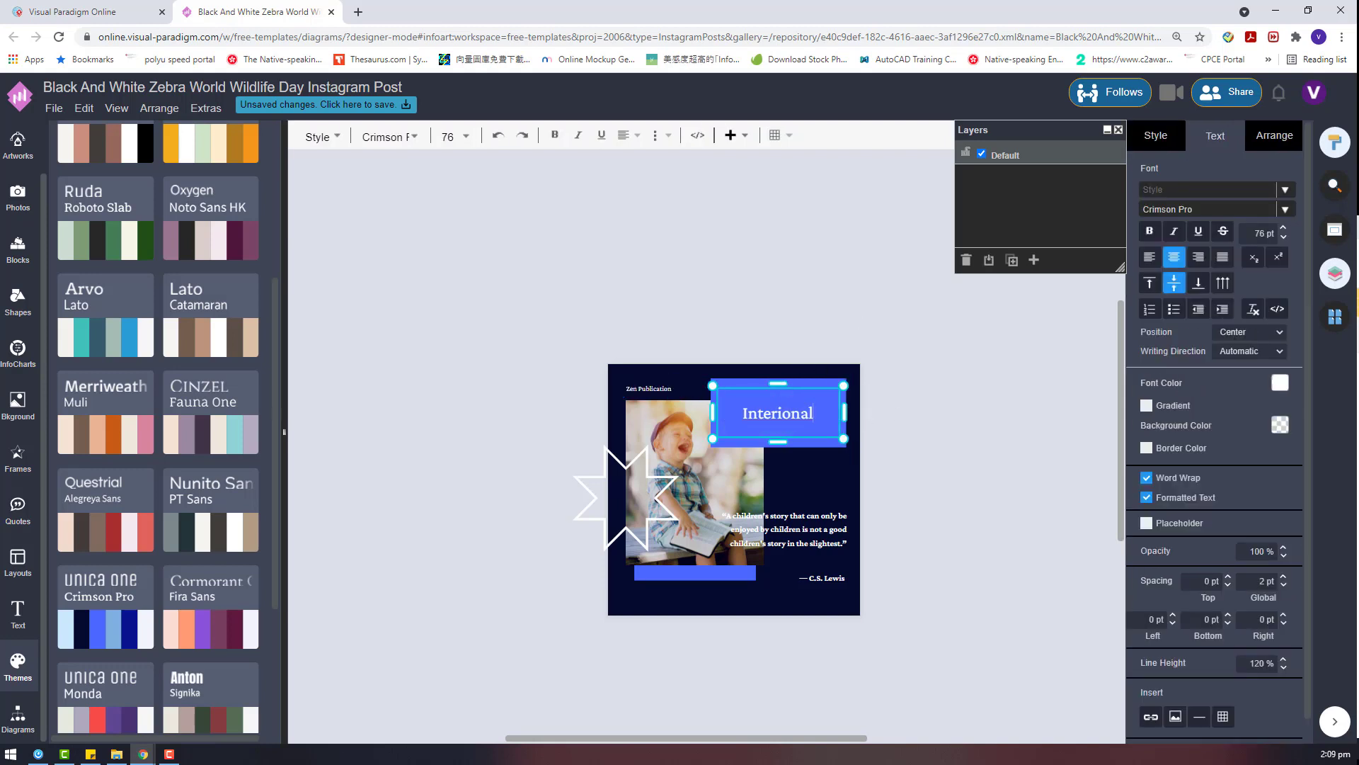
pyautogui.press('F9')
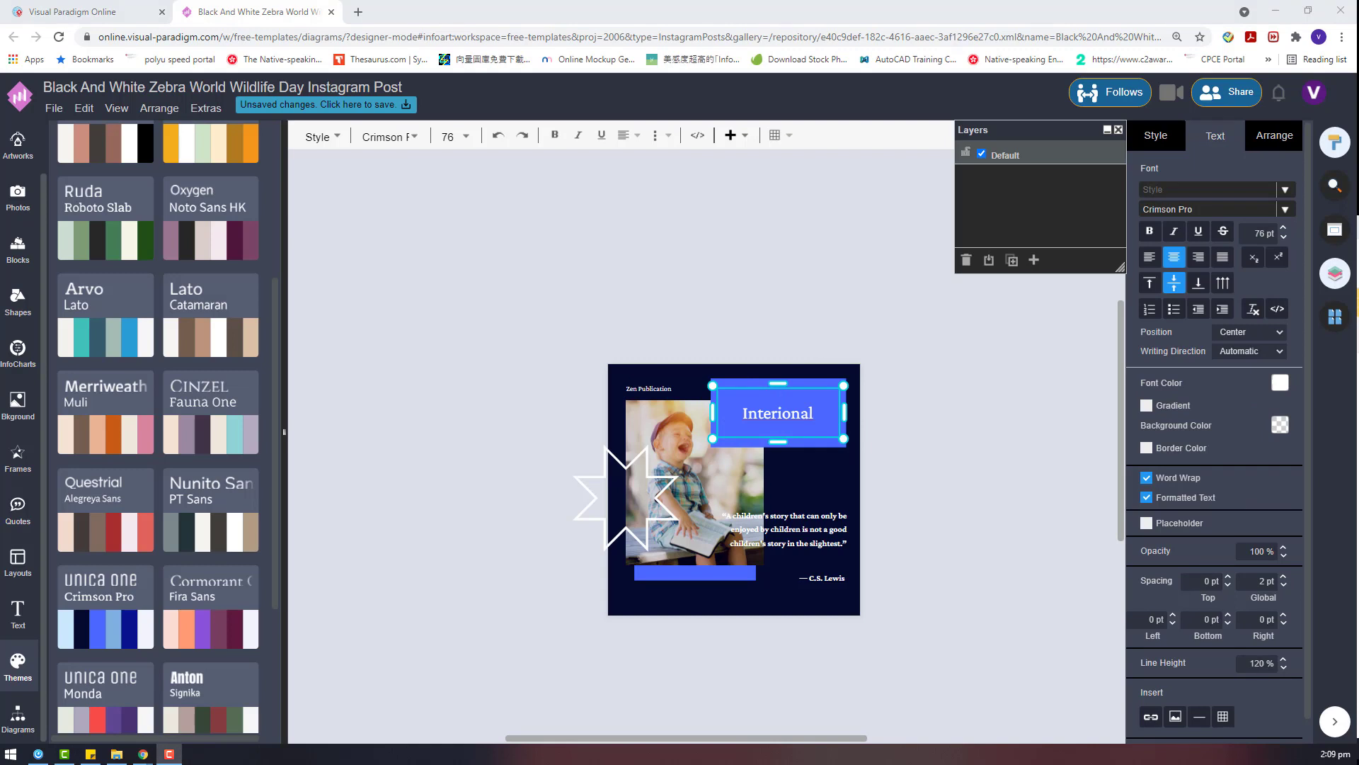
pyautogui.doubleClick(762, 418)
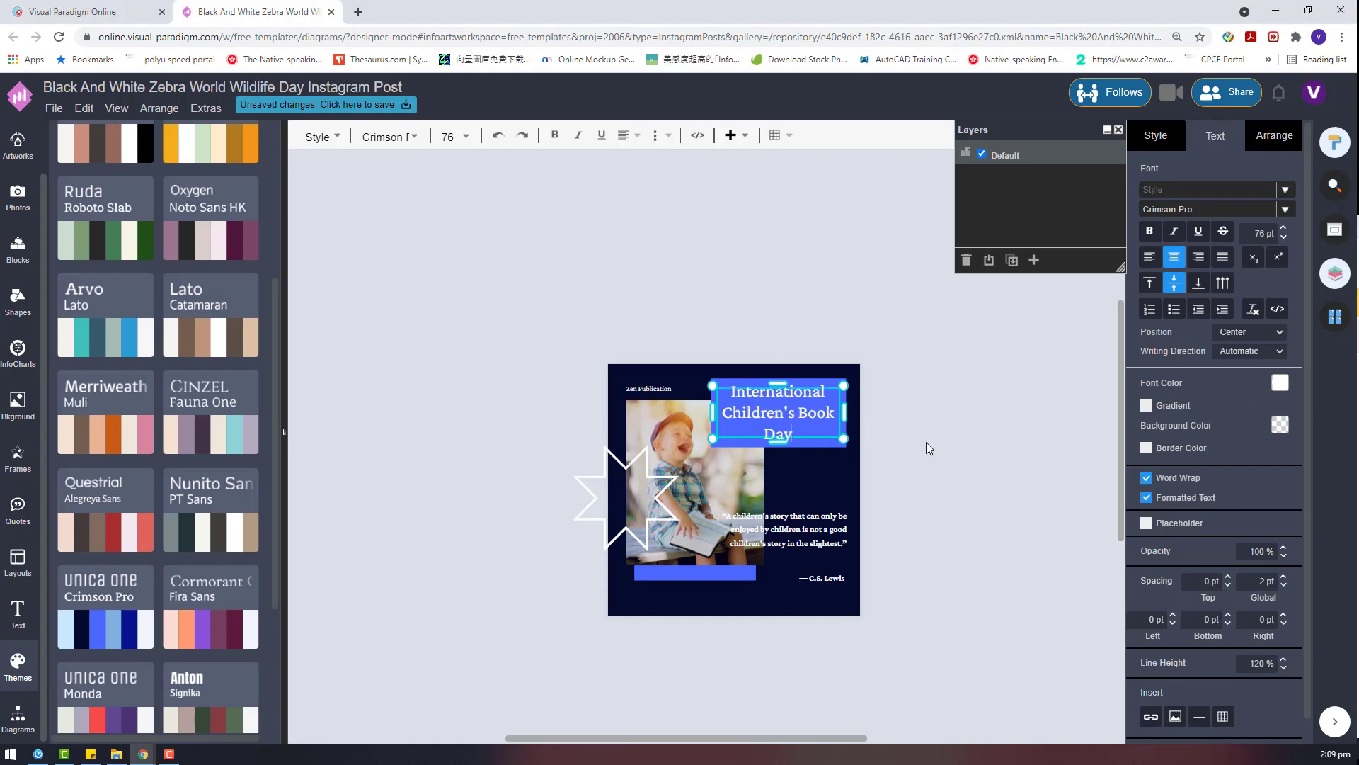
pyautogui.click(926, 442)
pyautogui.click(795, 406)
pyautogui.moveTo(779, 383); pyautogui.dragTo(796, 410)
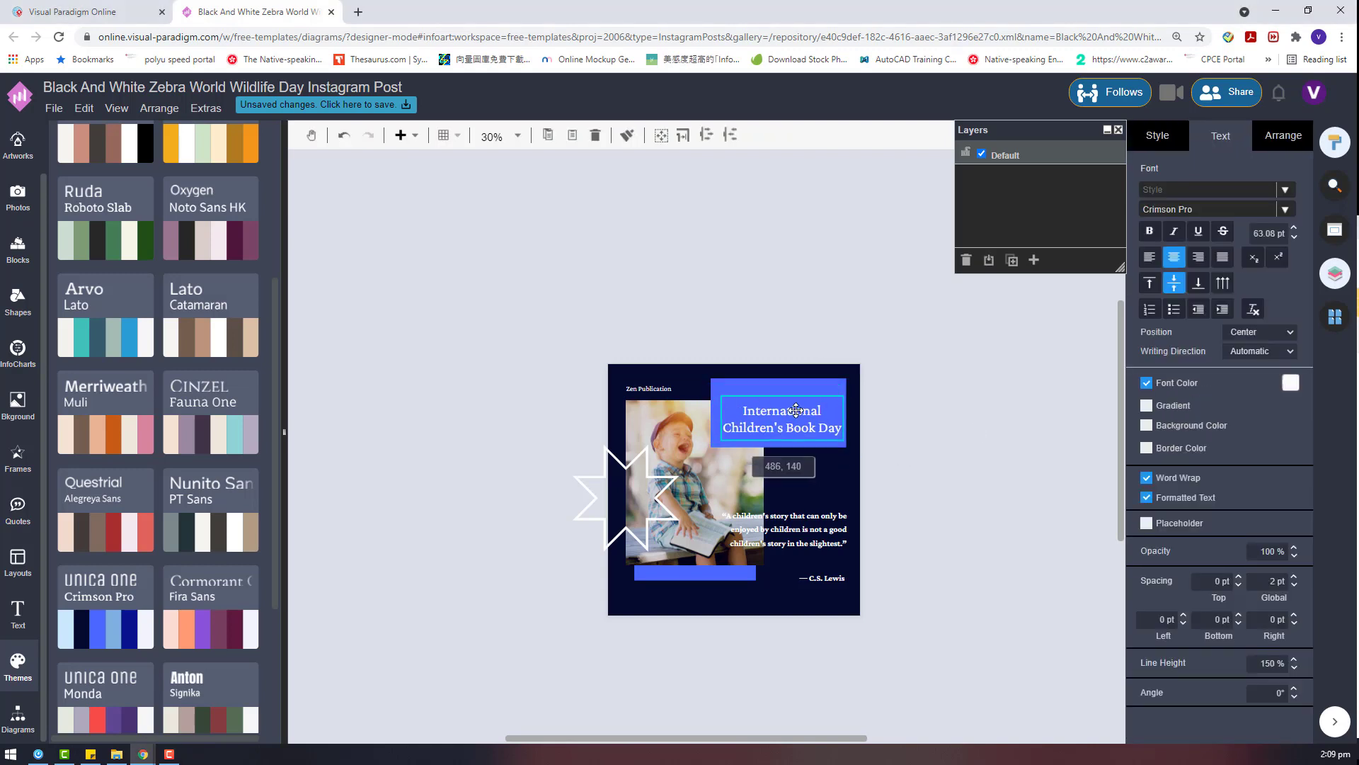
# Shuffle the Unica One / Crimson Pro theme and set the International Children's Book Day title to 60 pt
pyautogui.click(73, 632)
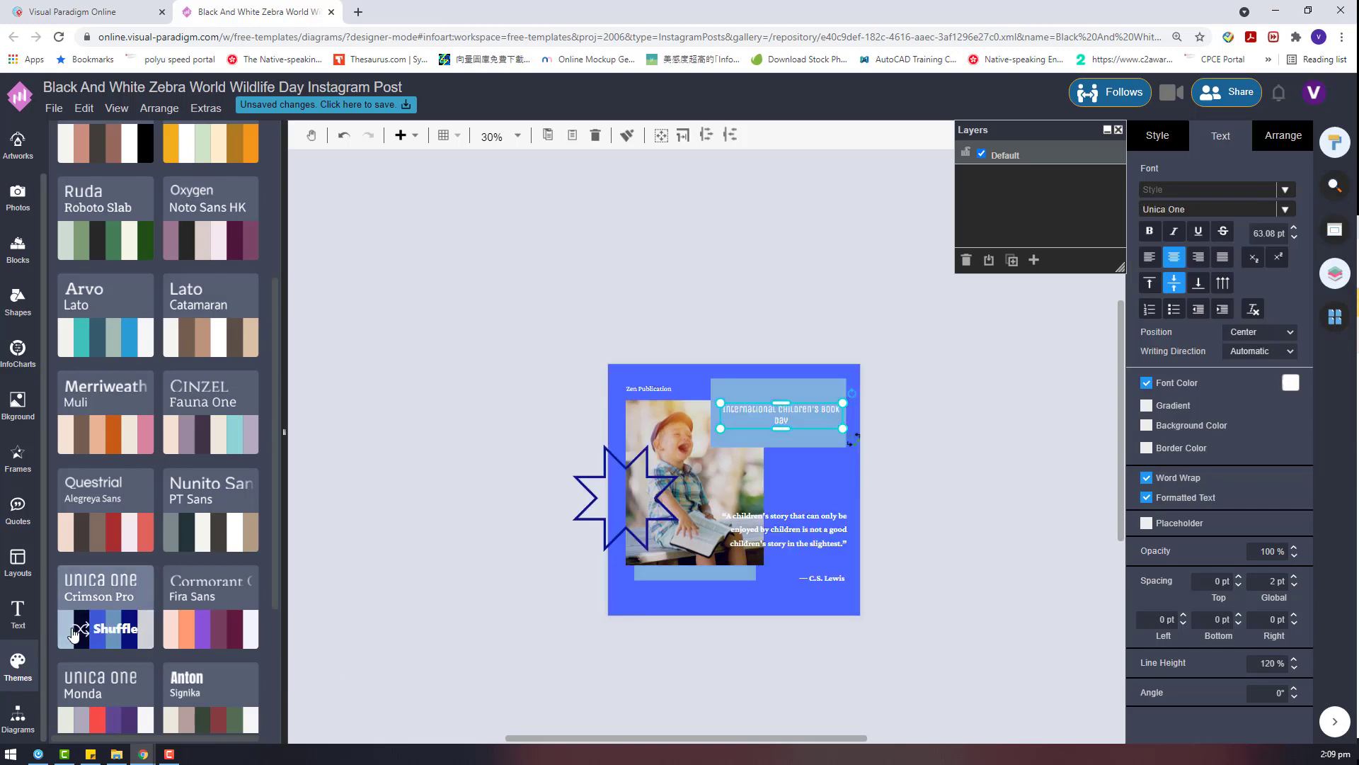
pyautogui.scroll(-3, 107, 602)
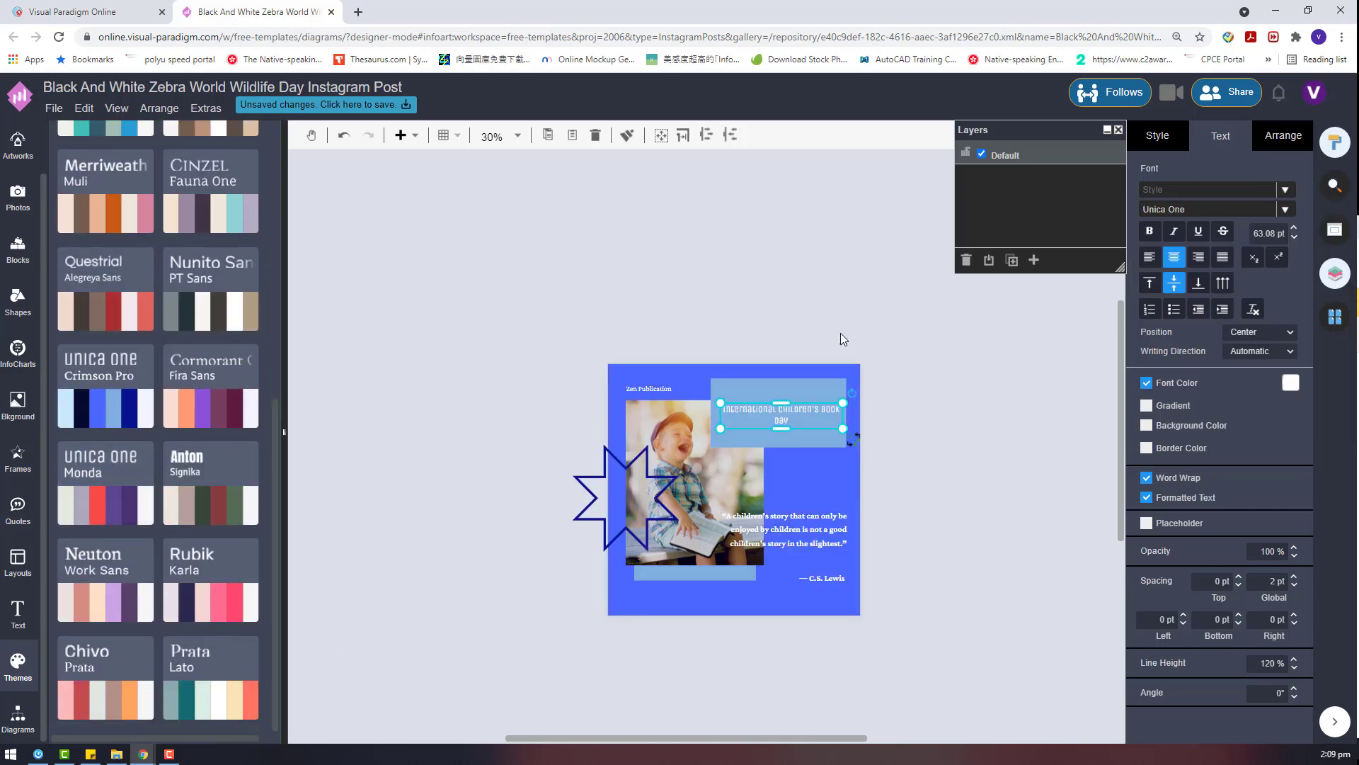
pyautogui.click(855, 458)
pyautogui.click(779, 419)
pyautogui.moveTo(781, 429); pyautogui.dragTo(782, 446)
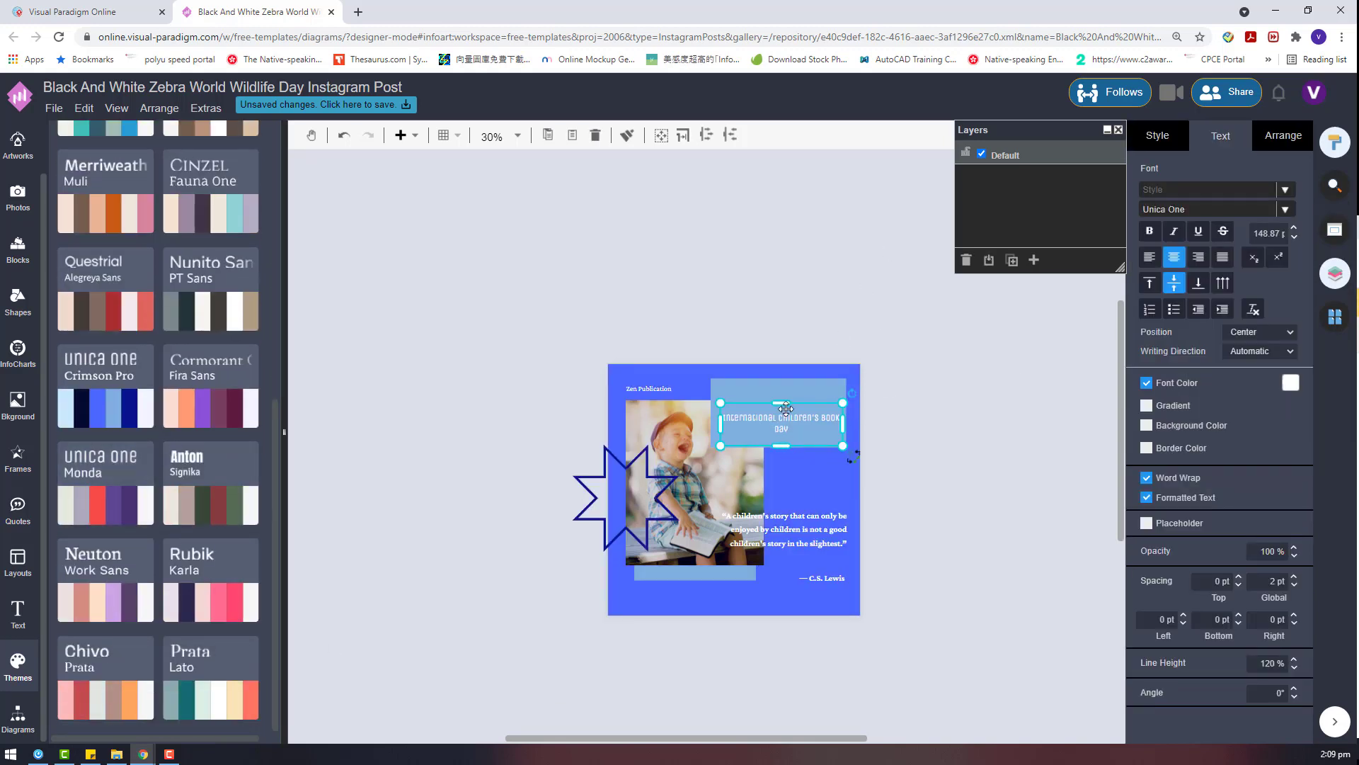
pyautogui.click(1294, 229)
pyautogui.write('60')
pyautogui.press('Return')
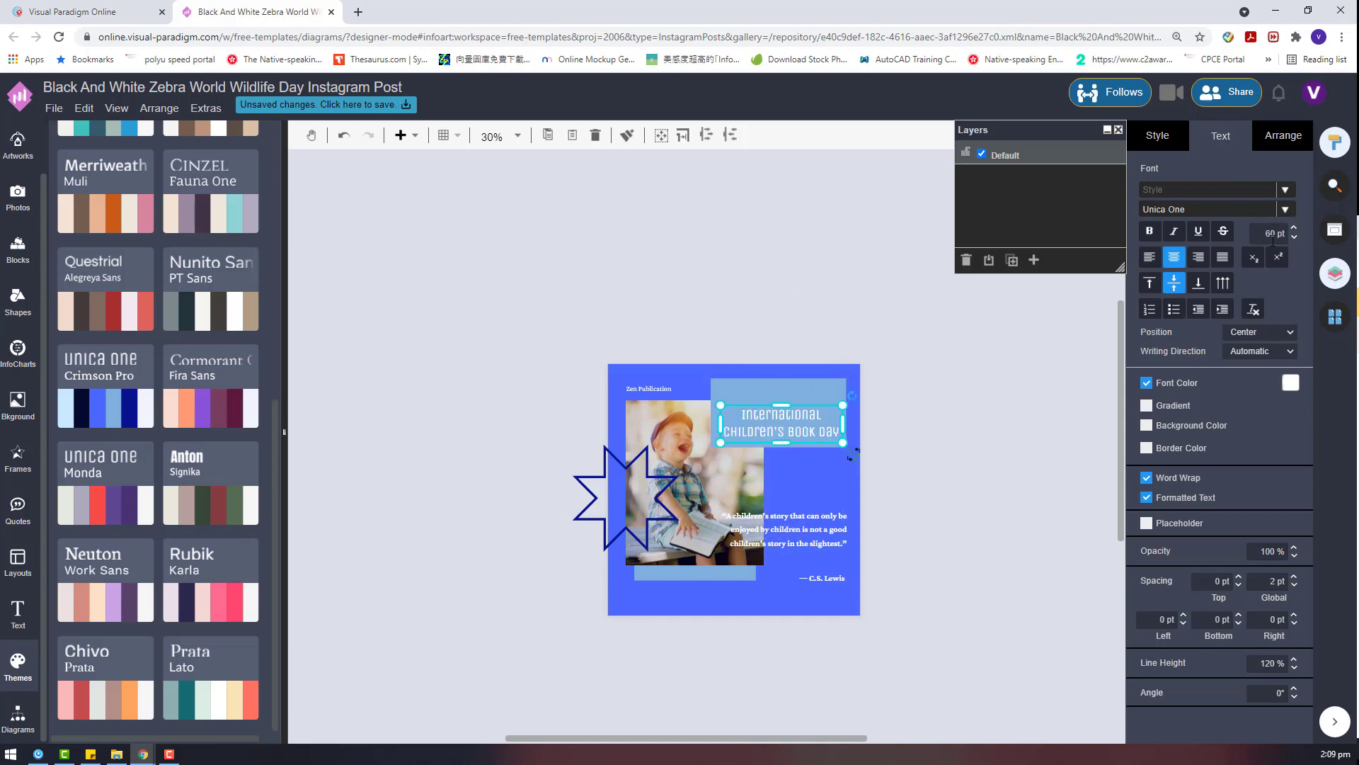
pyautogui.click(967, 373)
# Try the Neuton / Work Sans theme, and apply the Rubik / Karla theme to the post
pyautogui.click(778, 414)
pyautogui.click(121, 595)
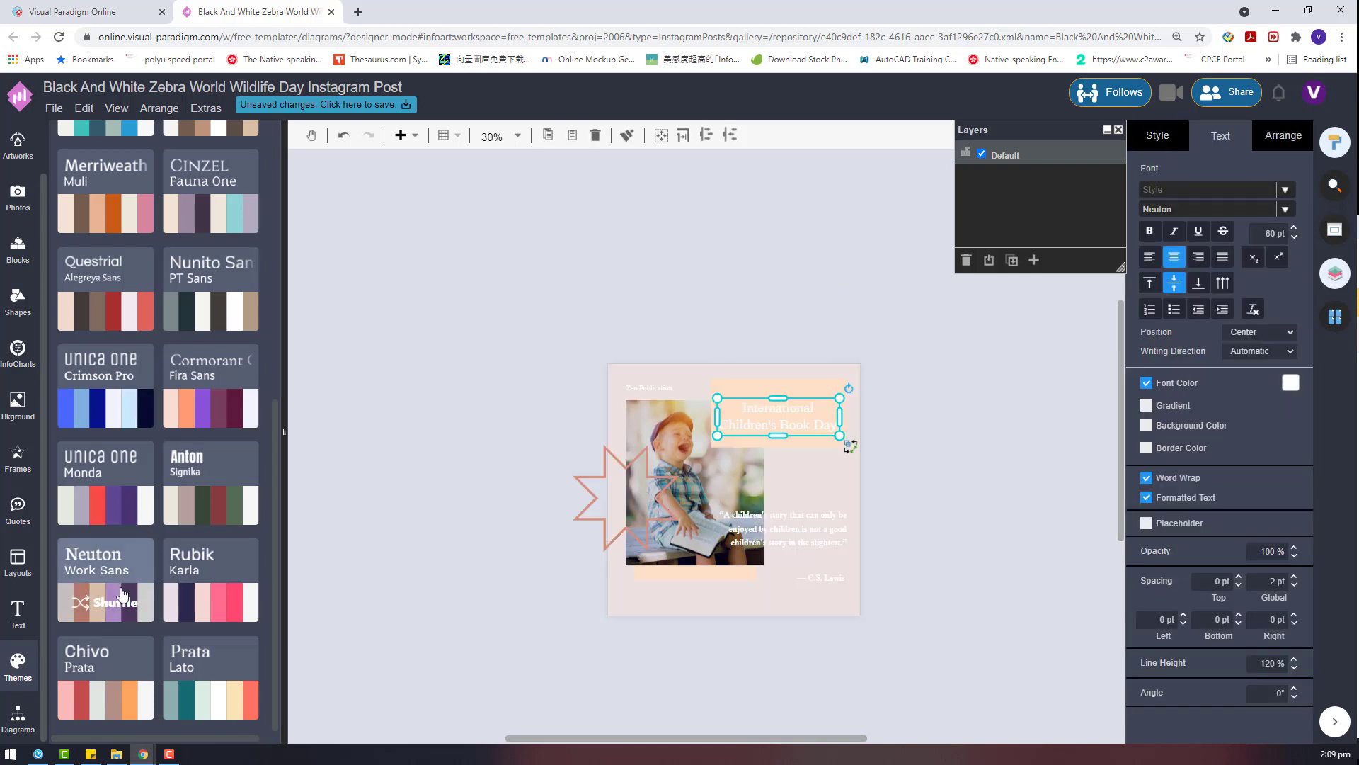
pyautogui.click(122, 595)
pyautogui.click(219, 604)
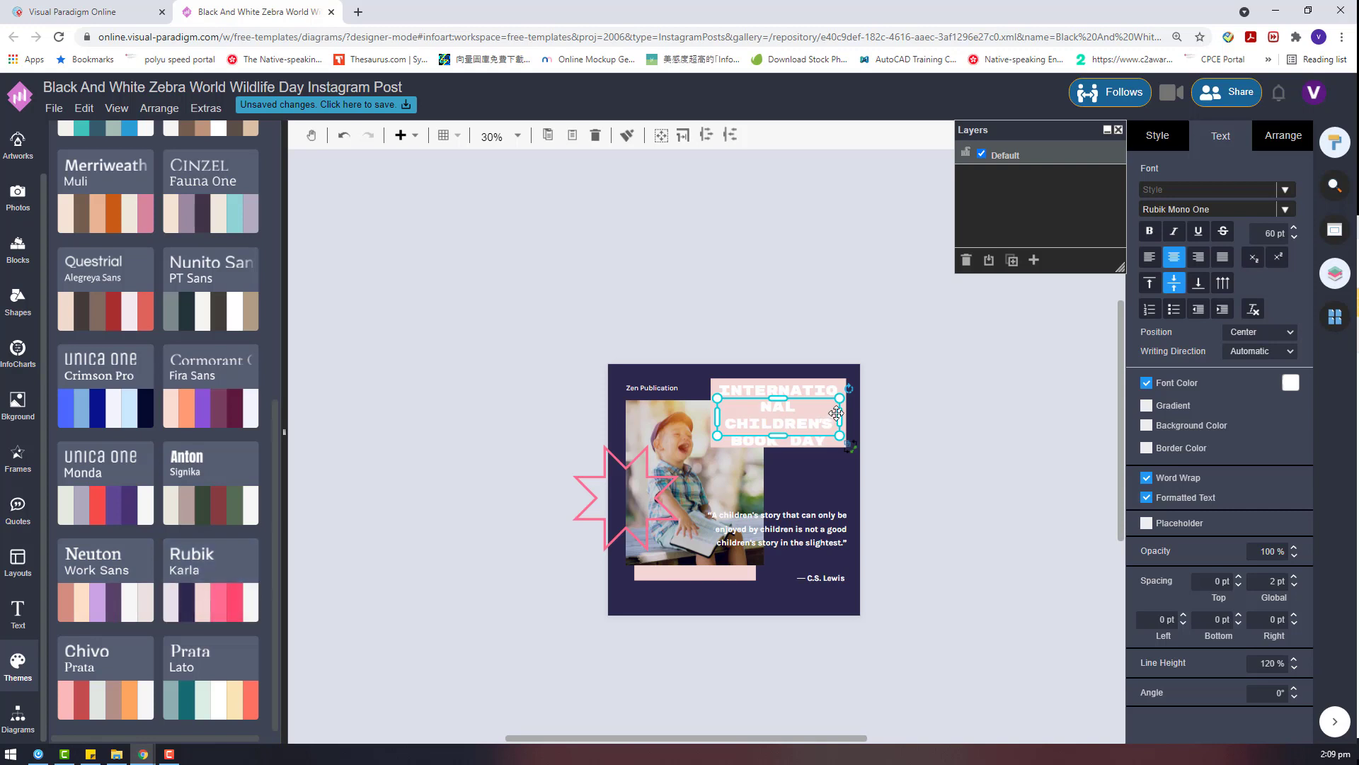
# Shrink the title's text box and shorten the pale pink box behind it
pyautogui.moveTo(780, 398)
pyautogui.mouseDown()
pyautogui.moveTo(783, 427)
pyautogui.moveTo(787, 400)
pyautogui.moveTo(817, 389)
pyautogui.moveTo(779, 421)
pyautogui.mouseUp()
pyautogui.click(1017, 430)
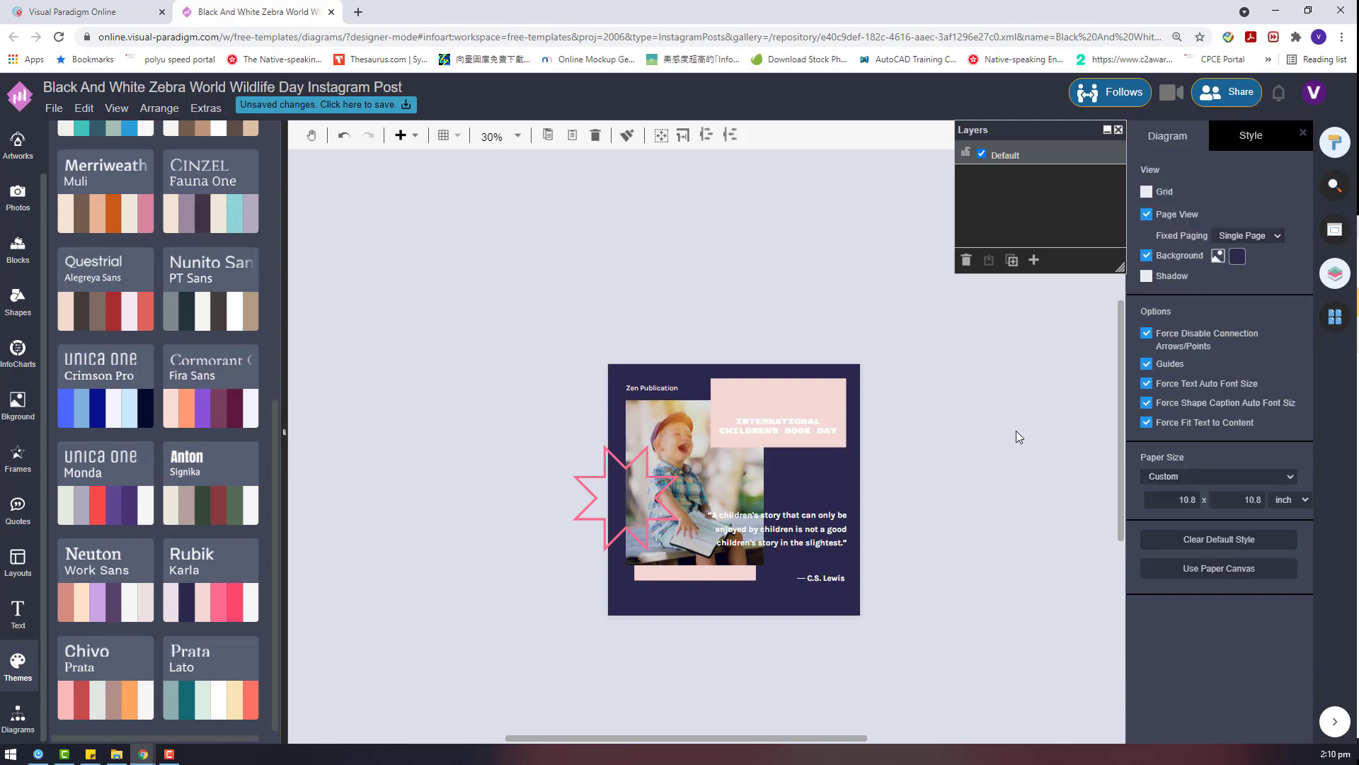
pyautogui.click(839, 420)
# Align the title vertically to the middle of its pink box and move both slightly lower on the post
pyautogui.moveTo(916, 464); pyautogui.dragTo(672, 384)
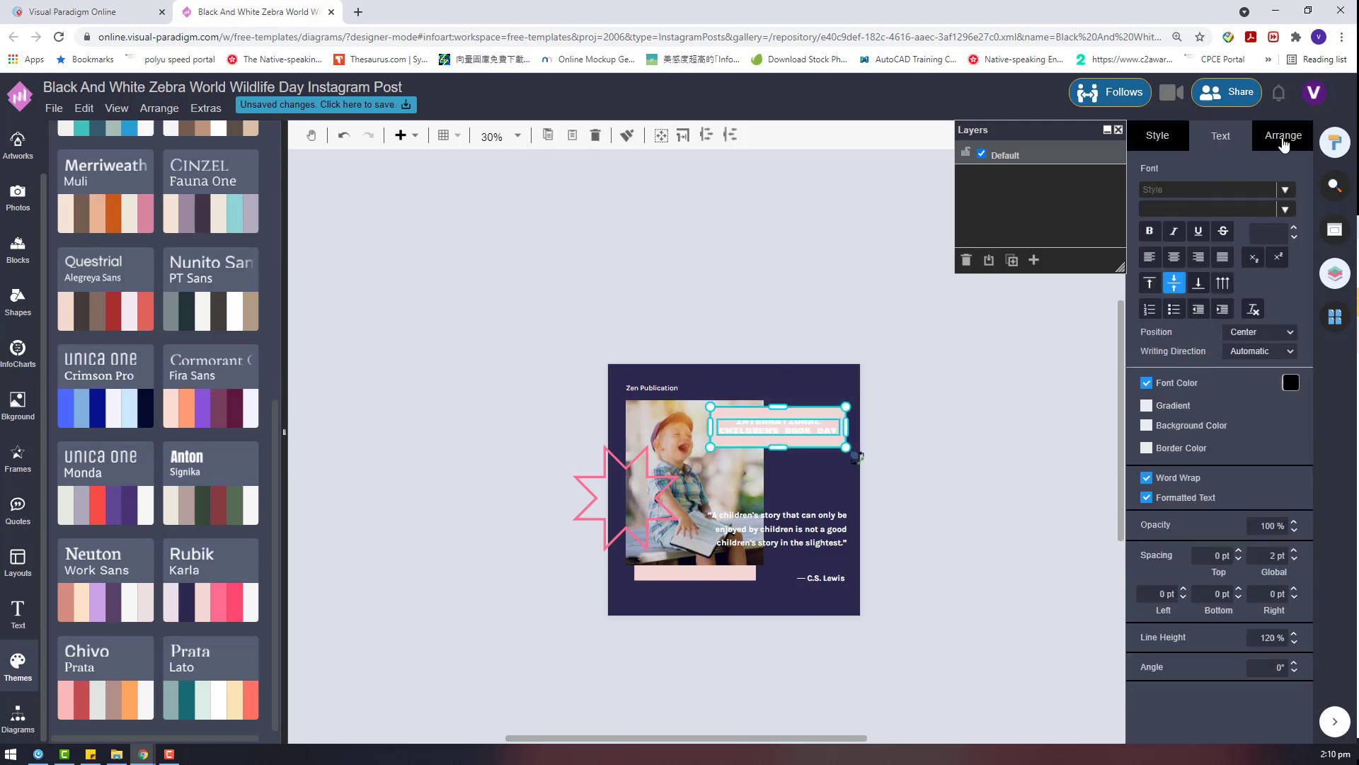
pyautogui.click(1282, 138)
pyautogui.click(1254, 573)
pyautogui.moveTo(768, 436); pyautogui.dragTo(770, 446)
pyautogui.click(854, 451)
pyautogui.click(789, 439)
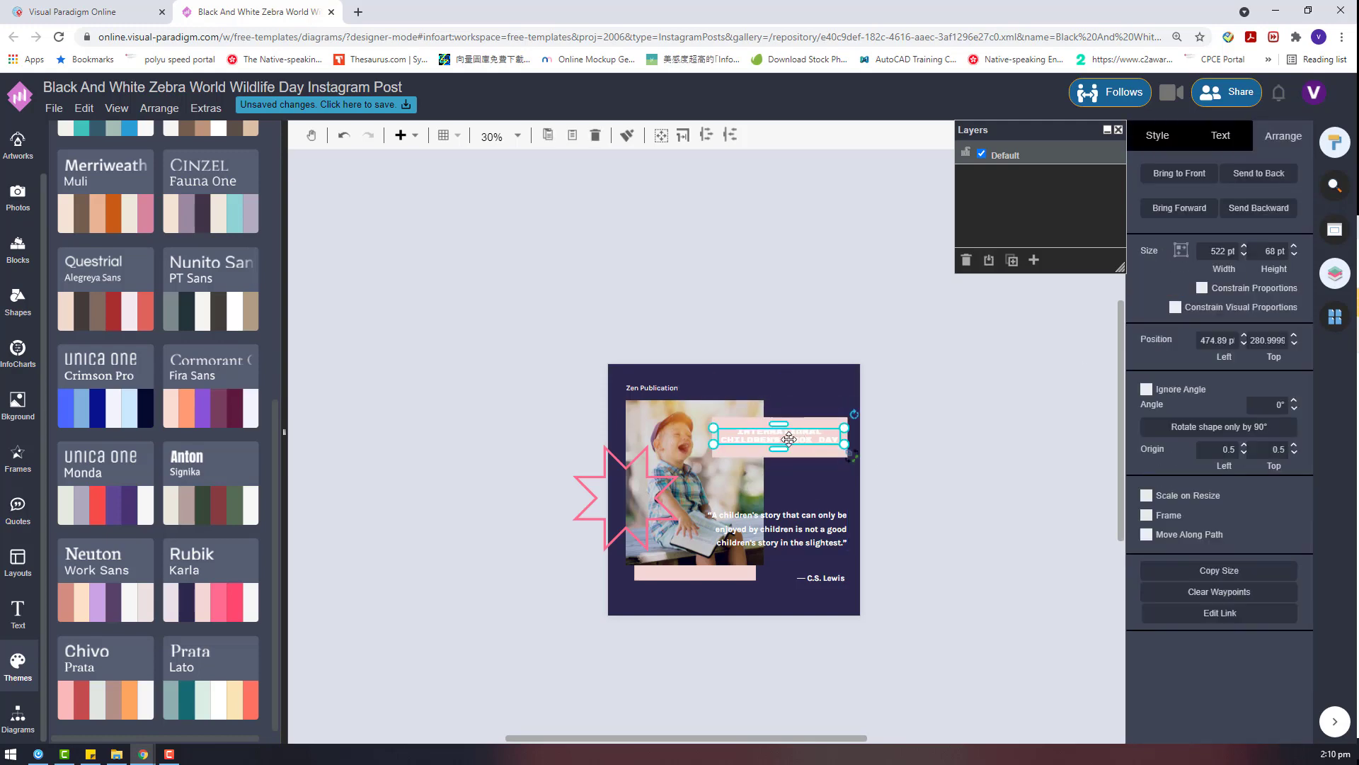
pyautogui.click(758, 452)
pyautogui.click(797, 437)
pyautogui.click(823, 496)
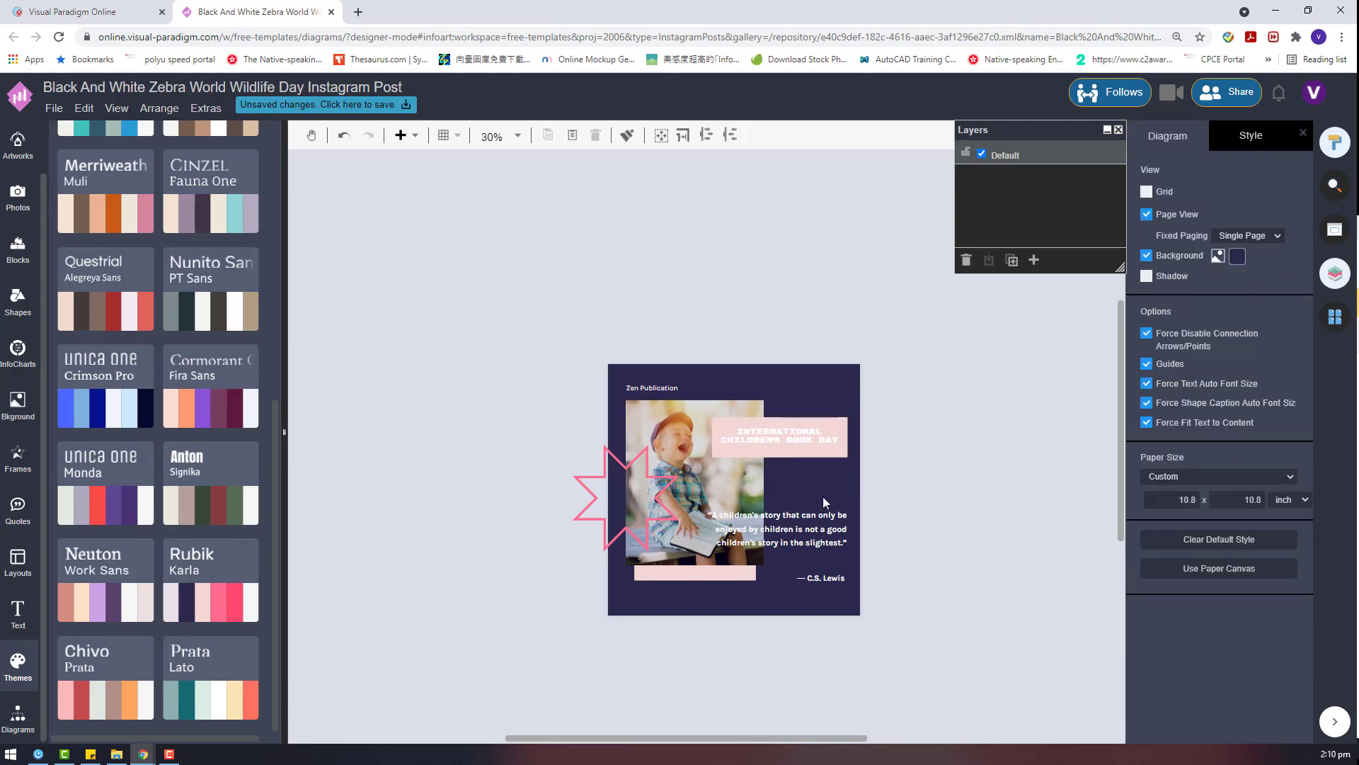
# Try the Chivo / Prata and Prata / Lato themes, and reapply Rubik / Karla in the variant with bright pink boxes
pyautogui.click(764, 547)
pyautogui.click(95, 700)
pyautogui.click(96, 695)
pyautogui.click(96, 693)
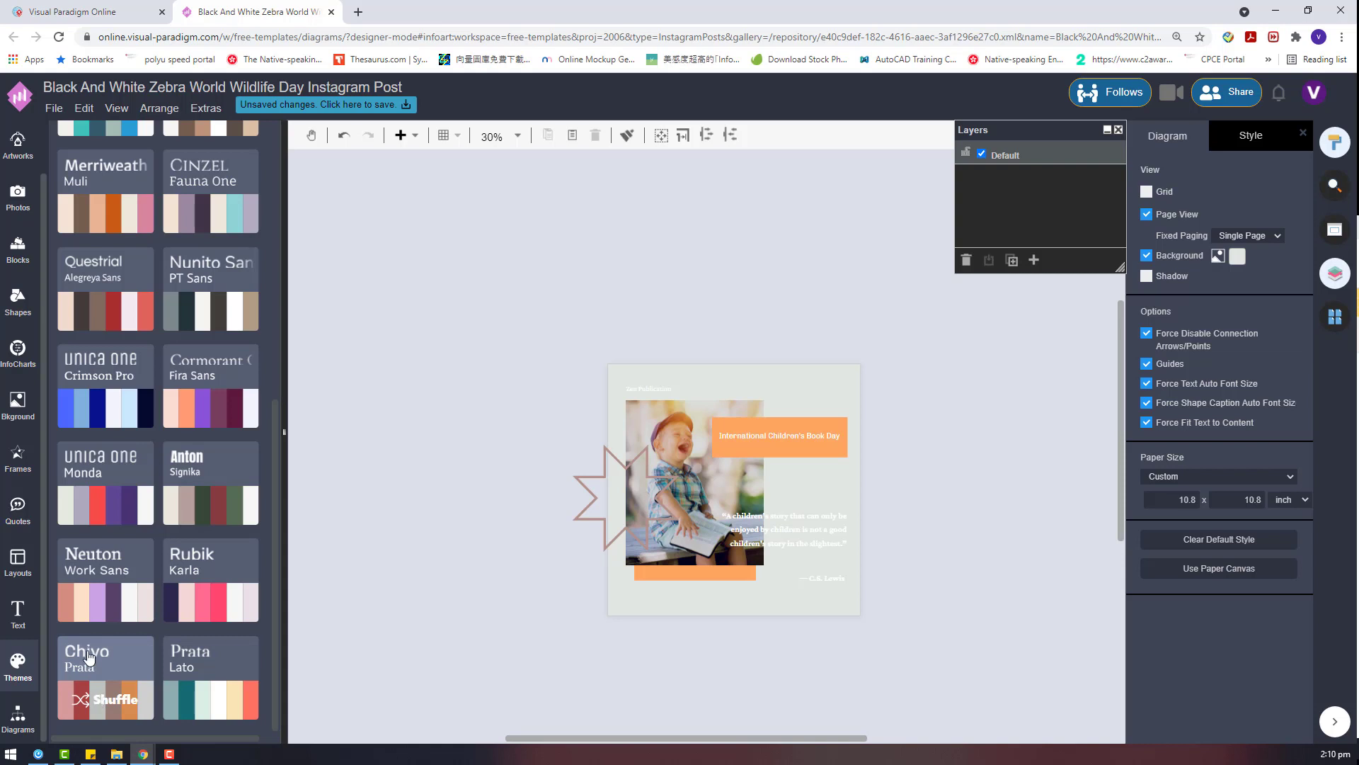
pyautogui.click(219, 606)
pyautogui.click(219, 700)
pyautogui.click(220, 608)
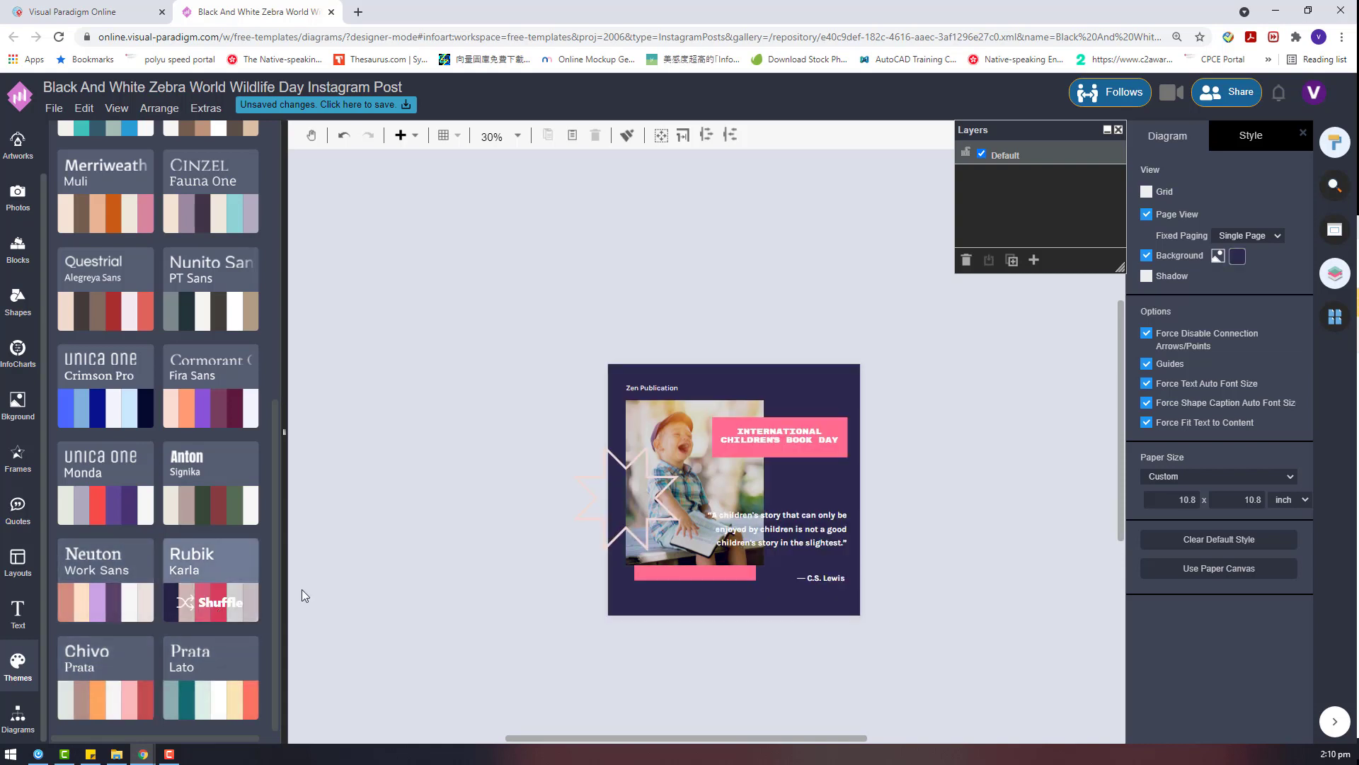
# Reduce the pink title box to 142 pt high and realign the title vertically to its middle
pyautogui.click(770, 449)
pyautogui.moveTo(778, 456); pyautogui.dragTo(779, 450)
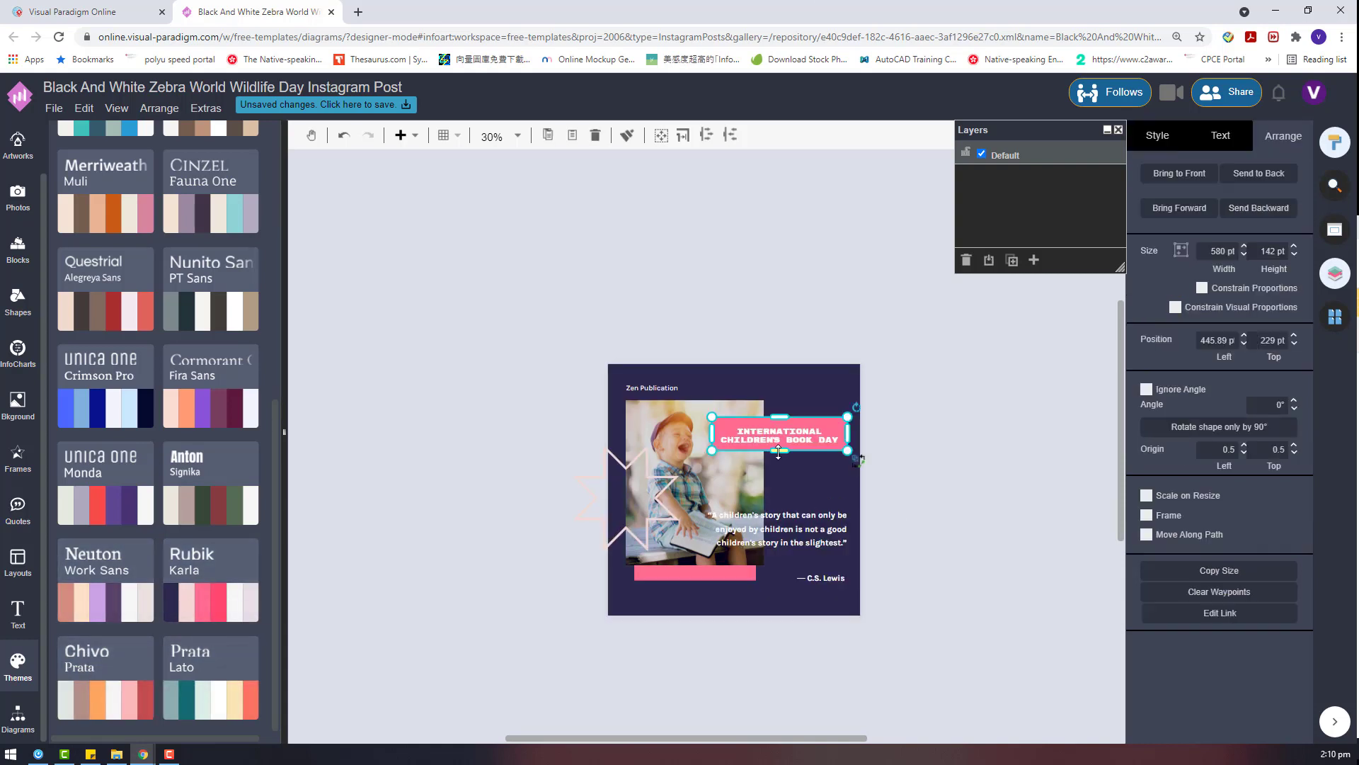
pyautogui.moveTo(900, 467); pyautogui.dragTo(654, 386)
pyautogui.click(1253, 570)
pyautogui.click(885, 475)
pyautogui.click(744, 435)
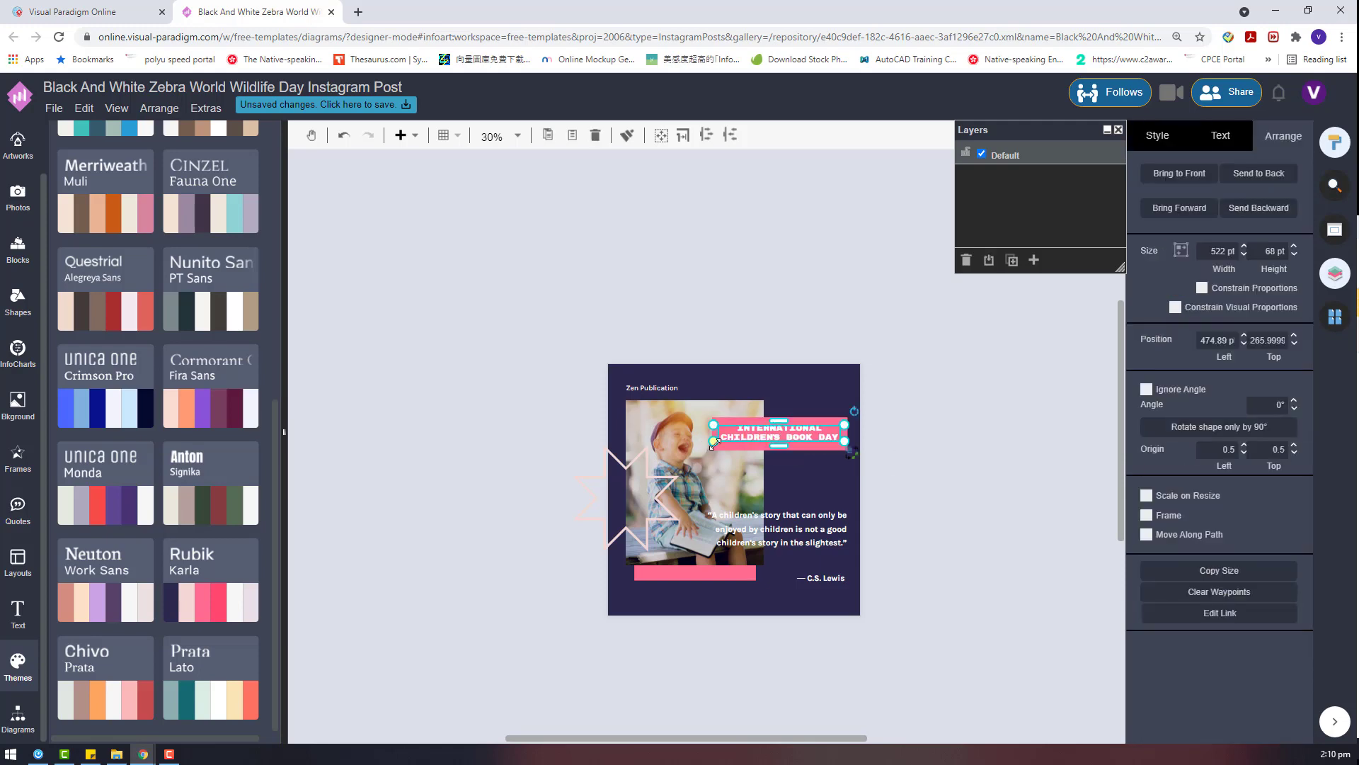
# Enlarge the title's text box to 589 pt wide and about 76 pt high
pyautogui.moveTo(718, 442); pyautogui.dragTo(706, 445)
pyautogui.click(832, 463)
pyautogui.click(767, 423)
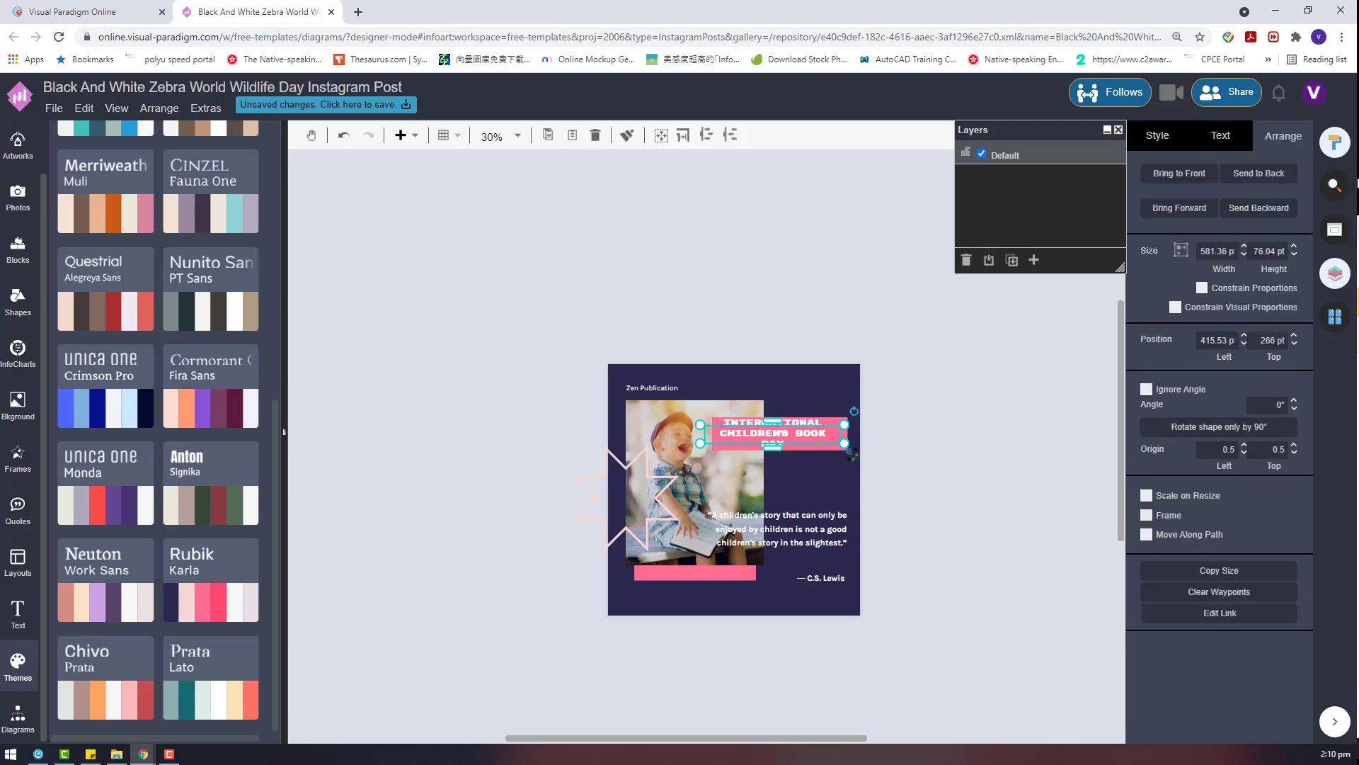
pyautogui.click(1243, 248)
# Center the title both vertically and horizontally on its pink box
pyautogui.moveTo(923, 479); pyautogui.dragTo(651, 382)
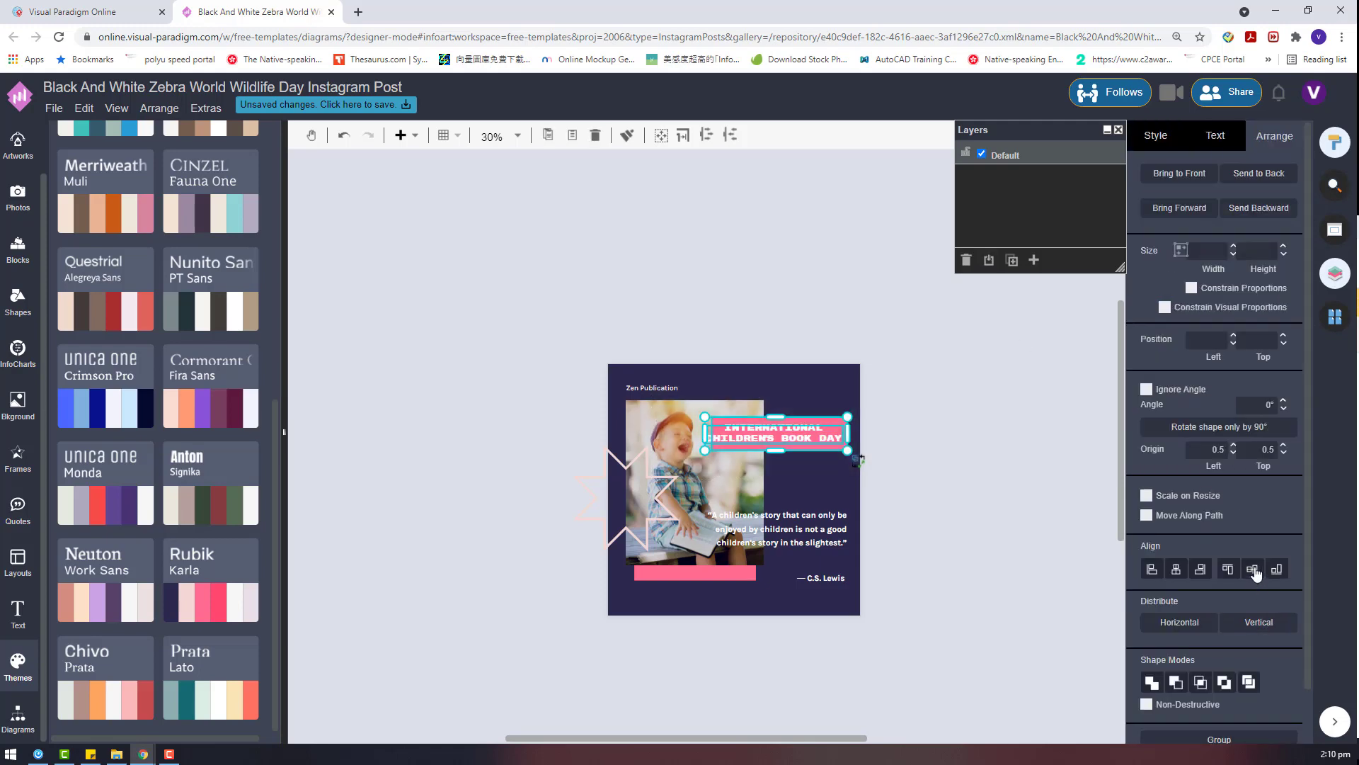
pyautogui.click(1253, 569)
pyautogui.click(1176, 568)
pyautogui.click(893, 446)
# Widen the pink box to frame the enlarged title and move both flush with the post's right edge
pyautogui.click(719, 446)
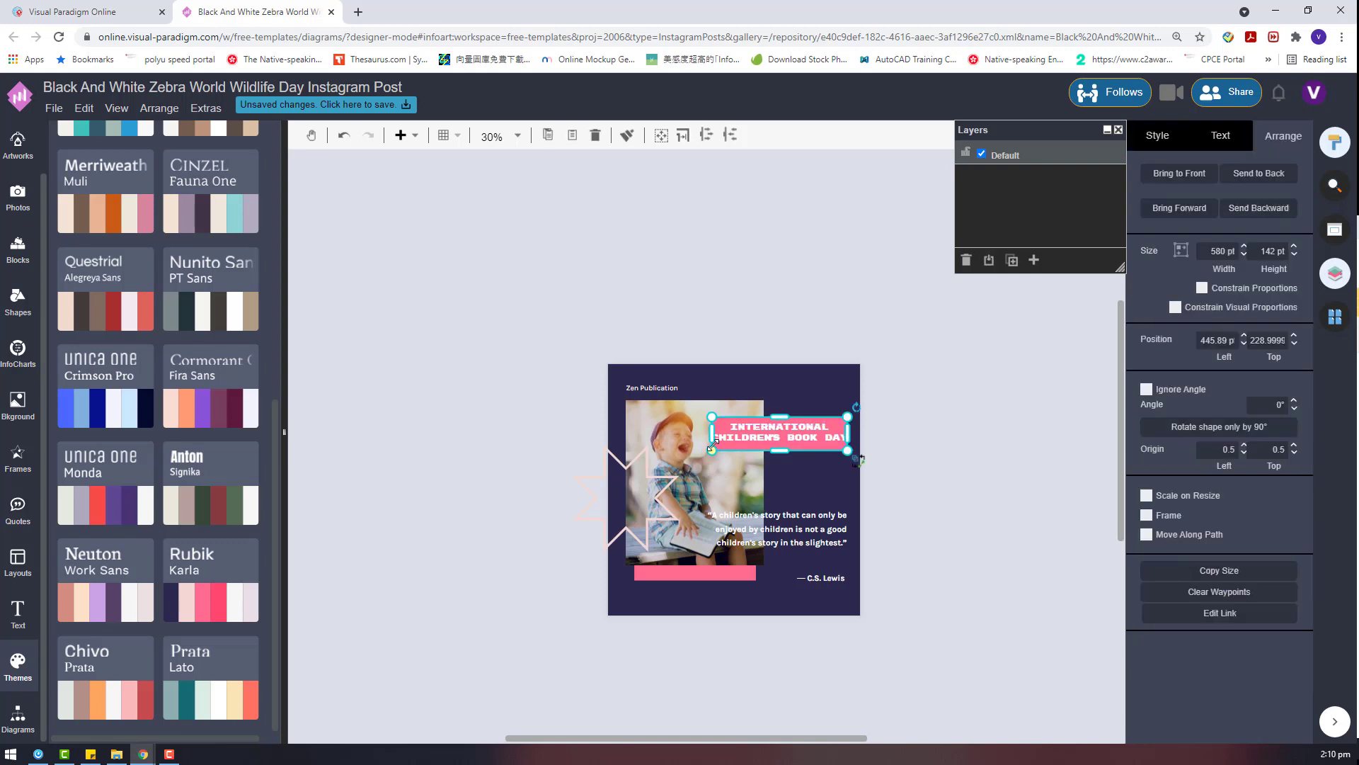
pyautogui.moveTo(710, 450); pyautogui.dragTo(702, 450)
pyautogui.moveTo(933, 465); pyautogui.dragTo(681, 396)
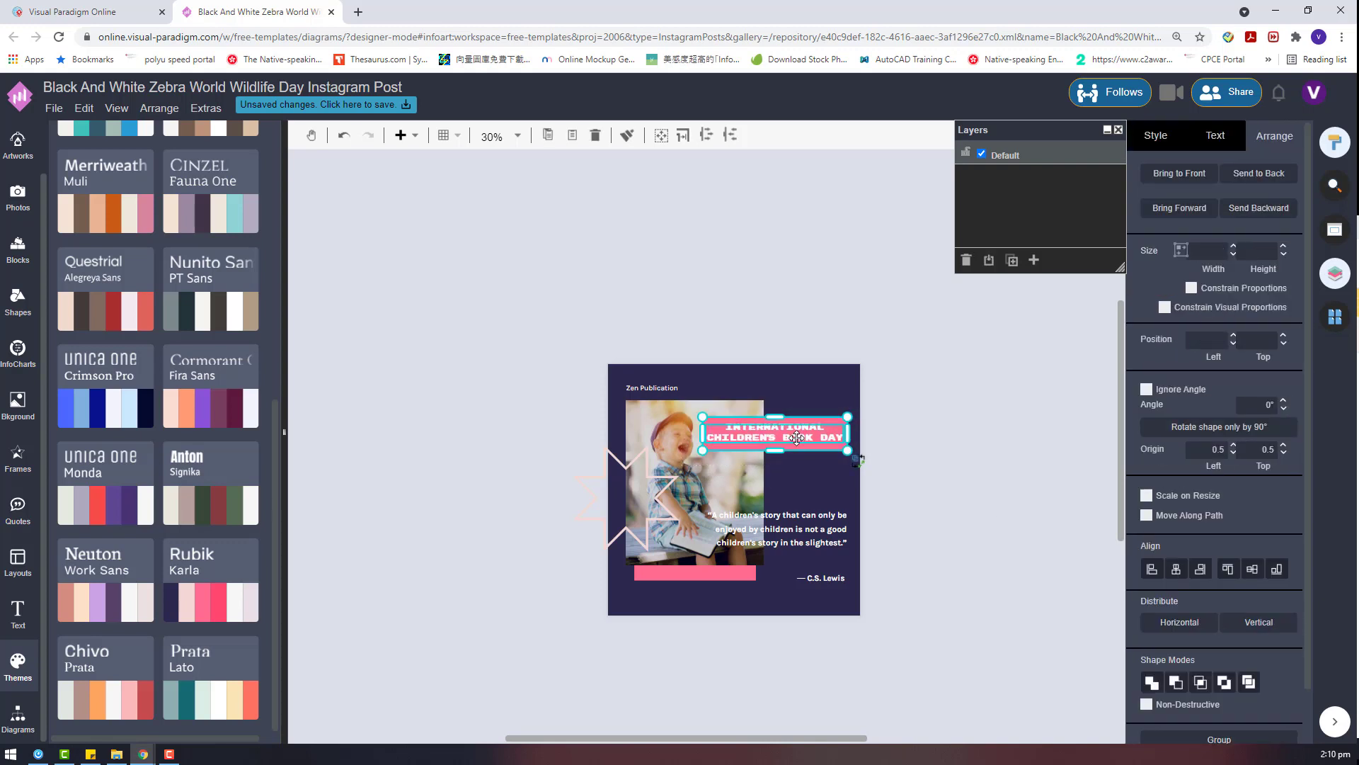
pyautogui.moveTo(807, 439); pyautogui.dragTo(819, 439)
pyautogui.click(936, 417)
pyautogui.click(812, 430)
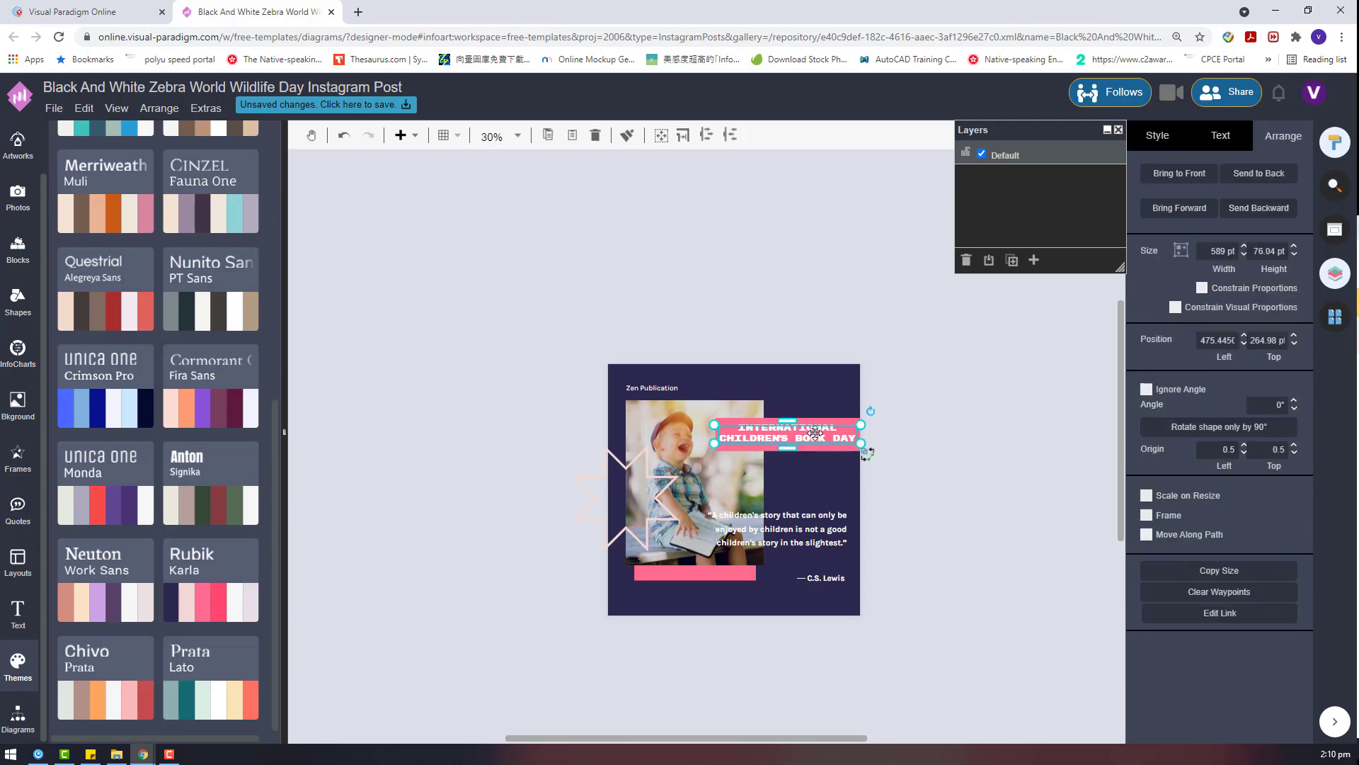
pyautogui.moveTo(919, 462); pyautogui.dragTo(694, 398)
pyautogui.click(1004, 470)
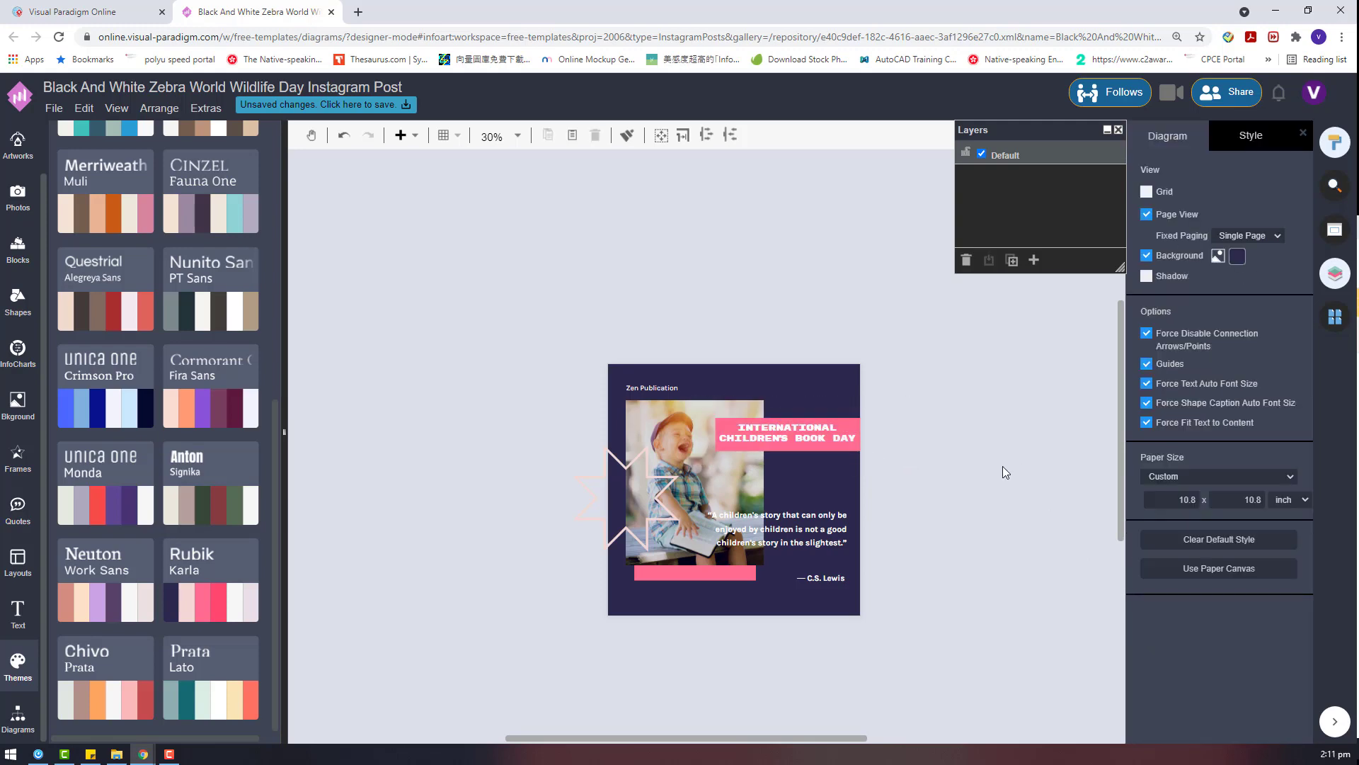
# Nudge the children's story quote toward the post's right edge and move the C.S. Lewis attribution slightly lower
pyautogui.click(809, 439)
pyautogui.click(943, 420)
pyautogui.moveTo(815, 540); pyautogui.dragTo(819, 527)
pyautogui.click(818, 588)
pyautogui.moveTo(825, 579); pyautogui.dragTo(613, 476)
pyautogui.click(916, 628)
# Enlarge the reading child's photo and lower the pink rectangle behind it
pyautogui.moveTo(824, 521); pyautogui.dragTo(776, 580)
pyautogui.click(759, 559)
pyautogui.click(771, 573)
# Try aligning the centers of the photo and the pink rectangle behind it, and undo the alignment
pyautogui.keyDown('shift'); pyautogui.click(696, 587); pyautogui.keyUp('shift')
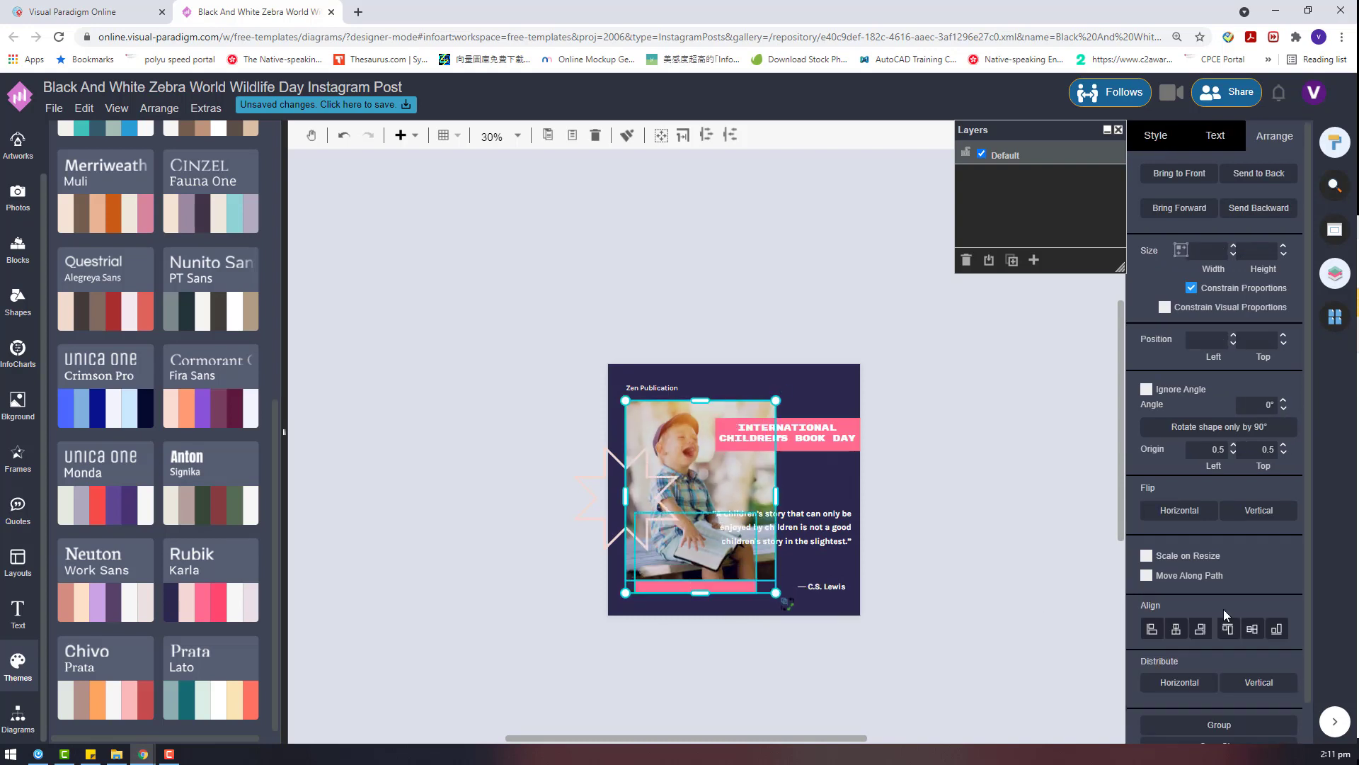
pyautogui.click(1175, 629)
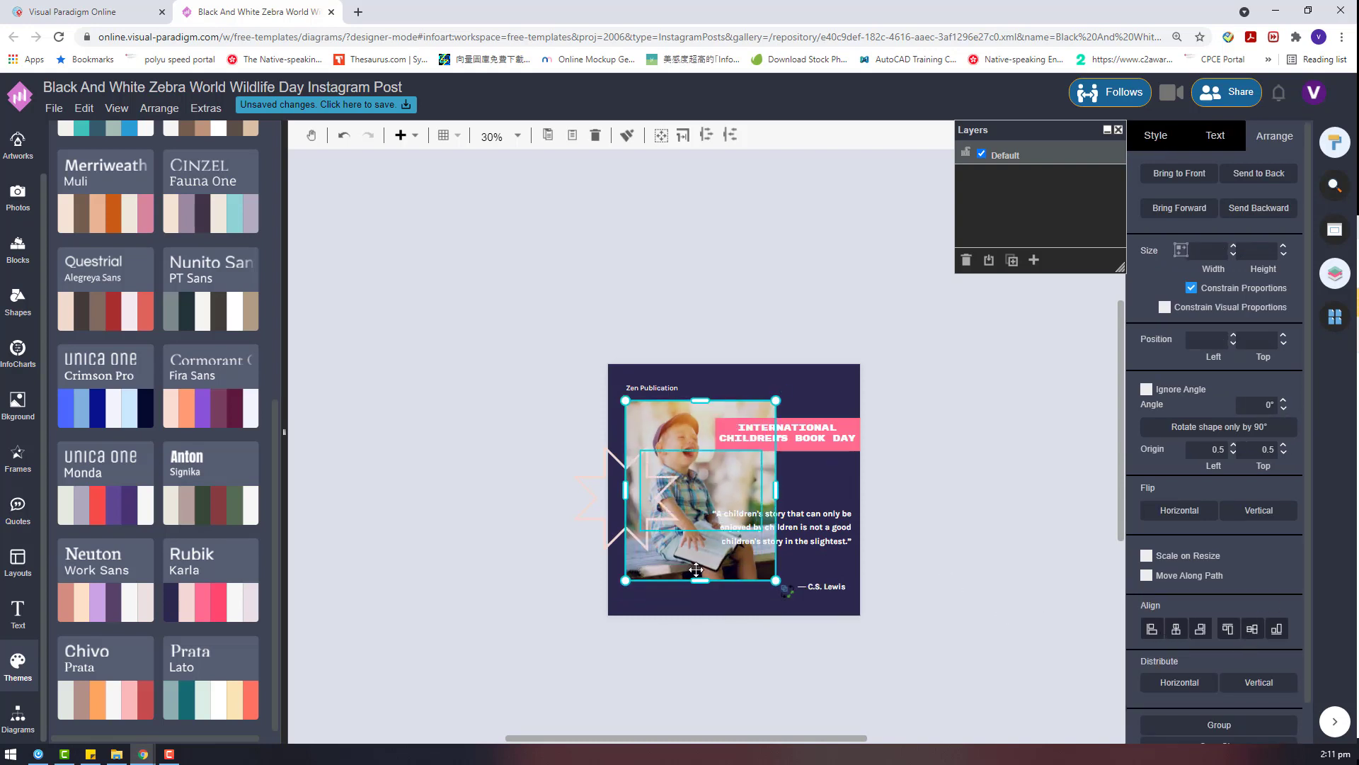
pyautogui.hotkey('ctrl', 'z')
# Nudge the photo toward the post's left edge and enlarge the pink rectangle behind it to about 627 pt wide
pyautogui.moveTo(734, 586); pyautogui.dragTo(730, 589)
pyautogui.click(724, 597)
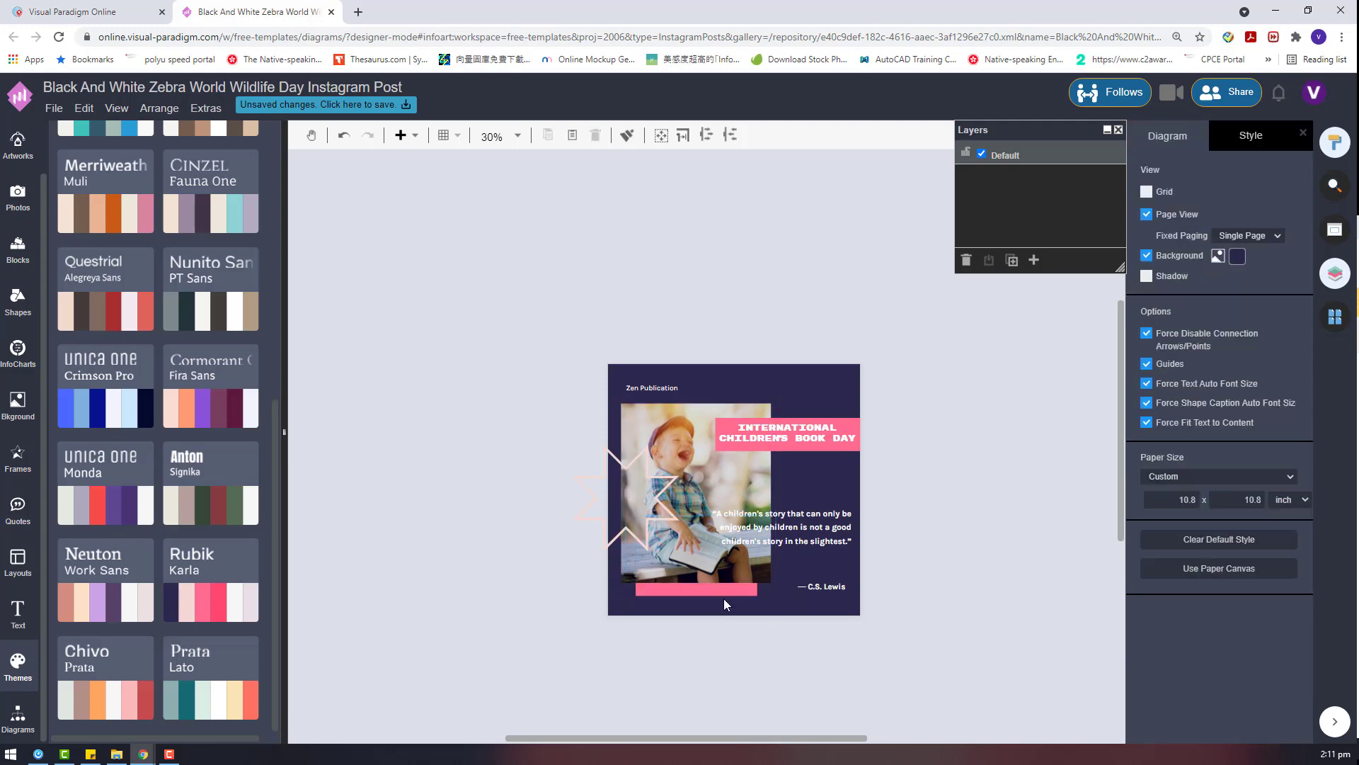
pyautogui.click(745, 587)
pyautogui.click(718, 586)
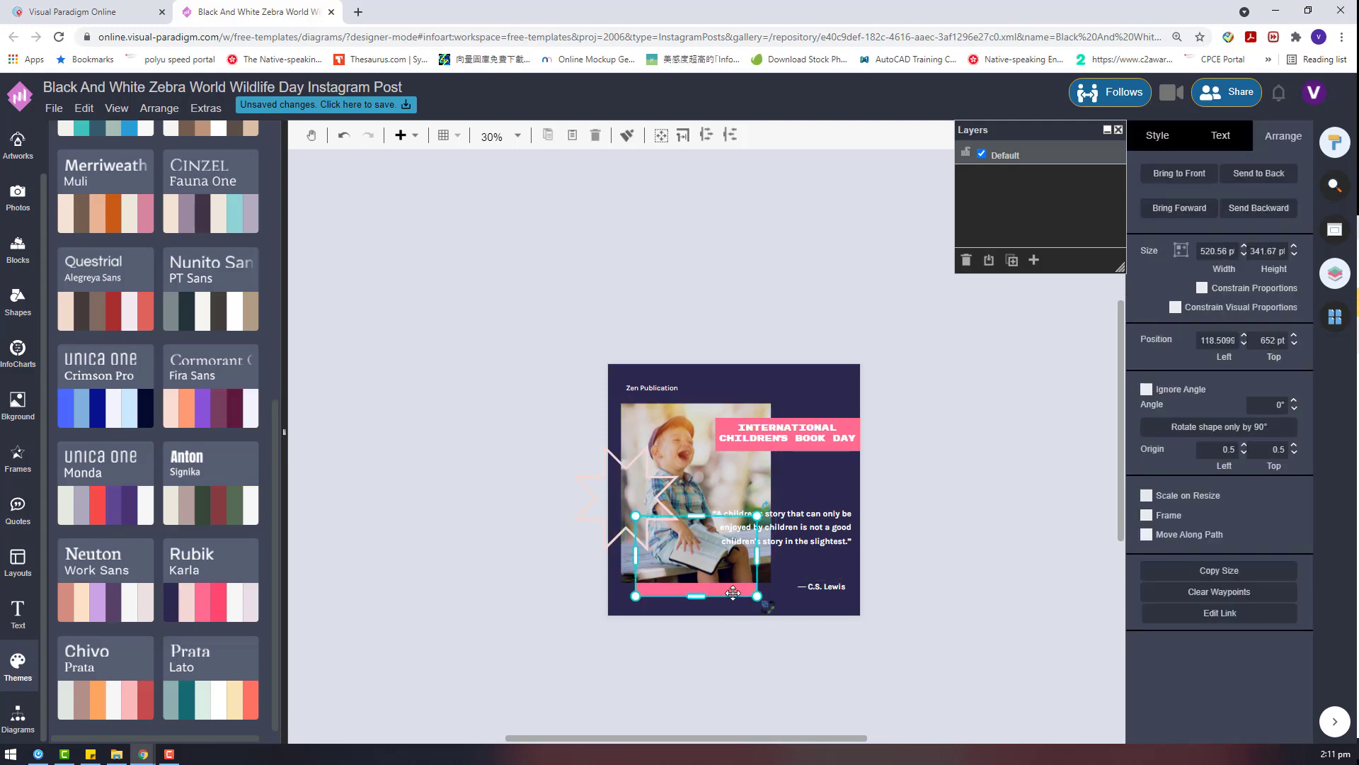
pyautogui.moveTo(758, 556); pyautogui.dragTo(780, 559)
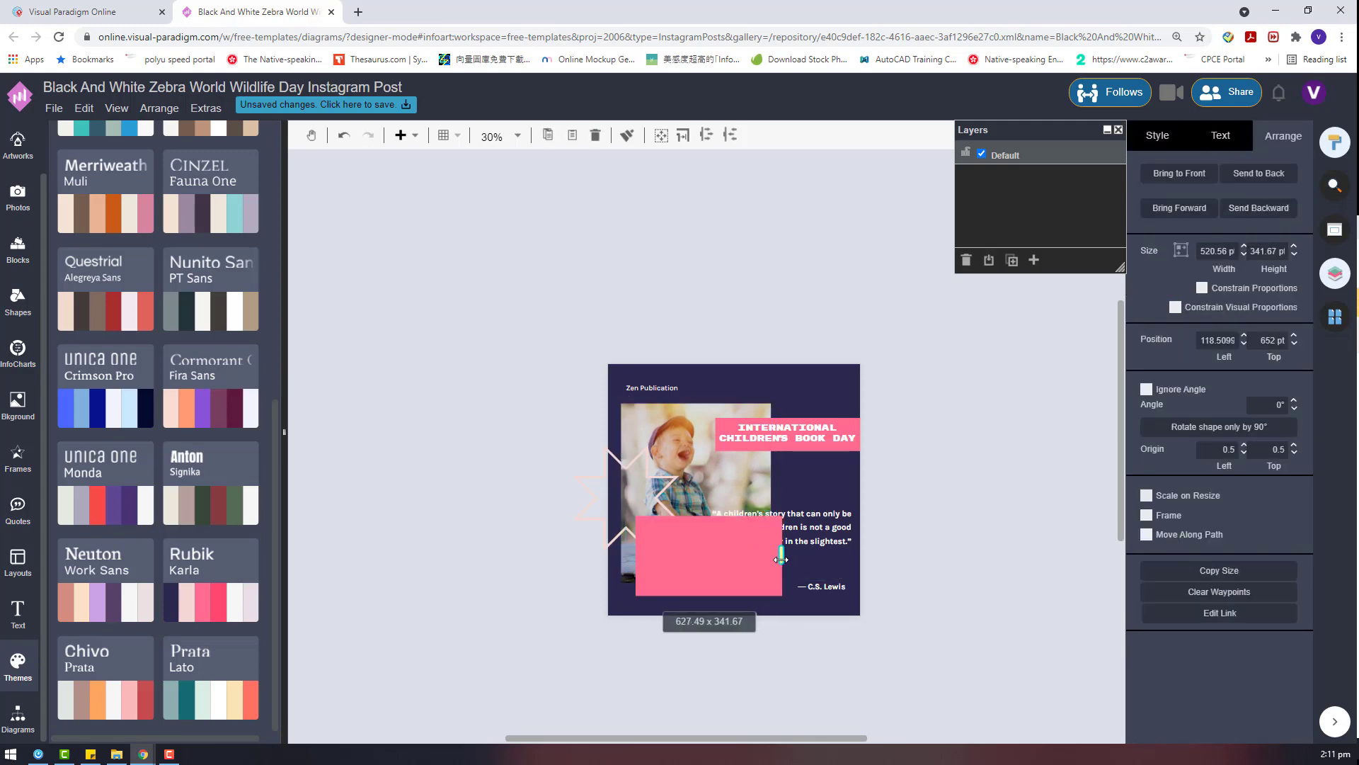
pyautogui.click(963, 537)
pyautogui.click(772, 595)
pyautogui.click(987, 596)
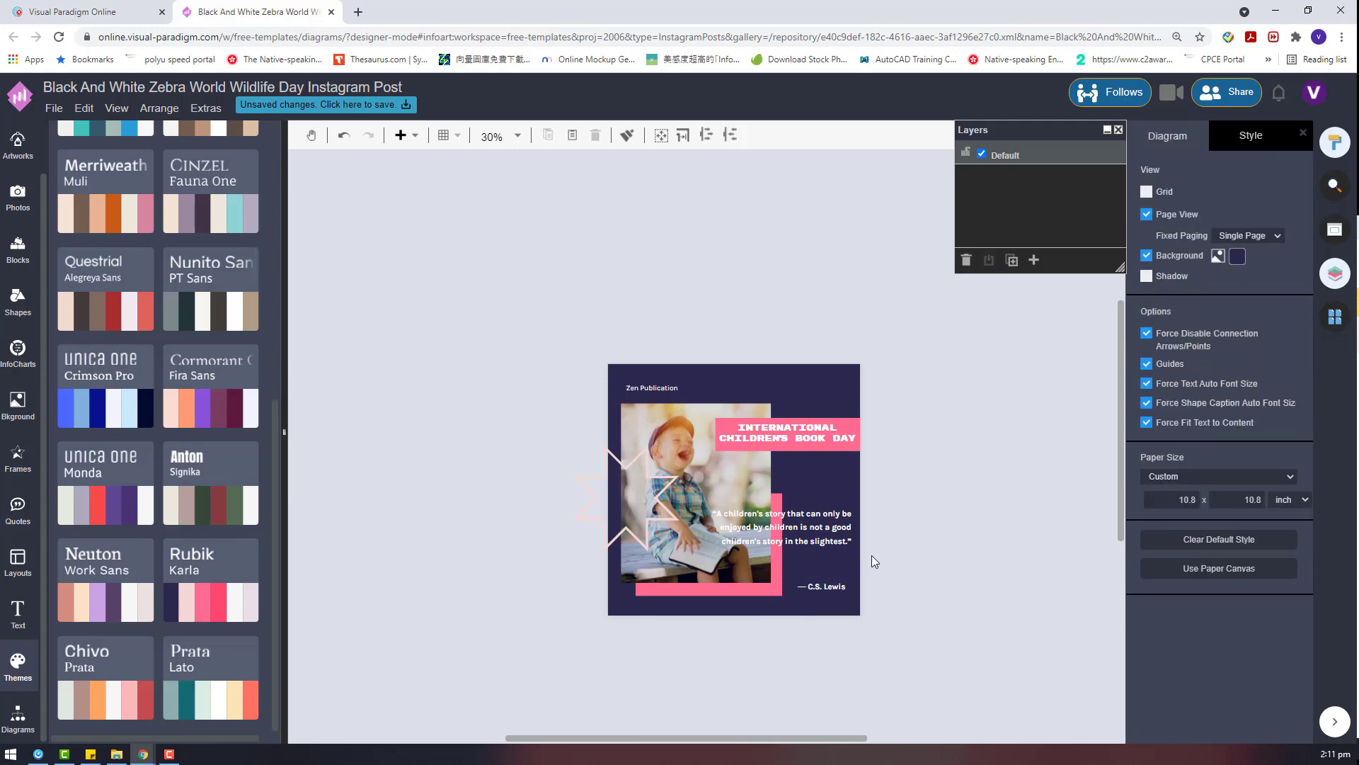
# Enlarge the Zen Publication text above the photo and nudge the zigzag outline over the photo slightly up
pyautogui.click(662, 387)
pyautogui.doubleClick(847, 526)
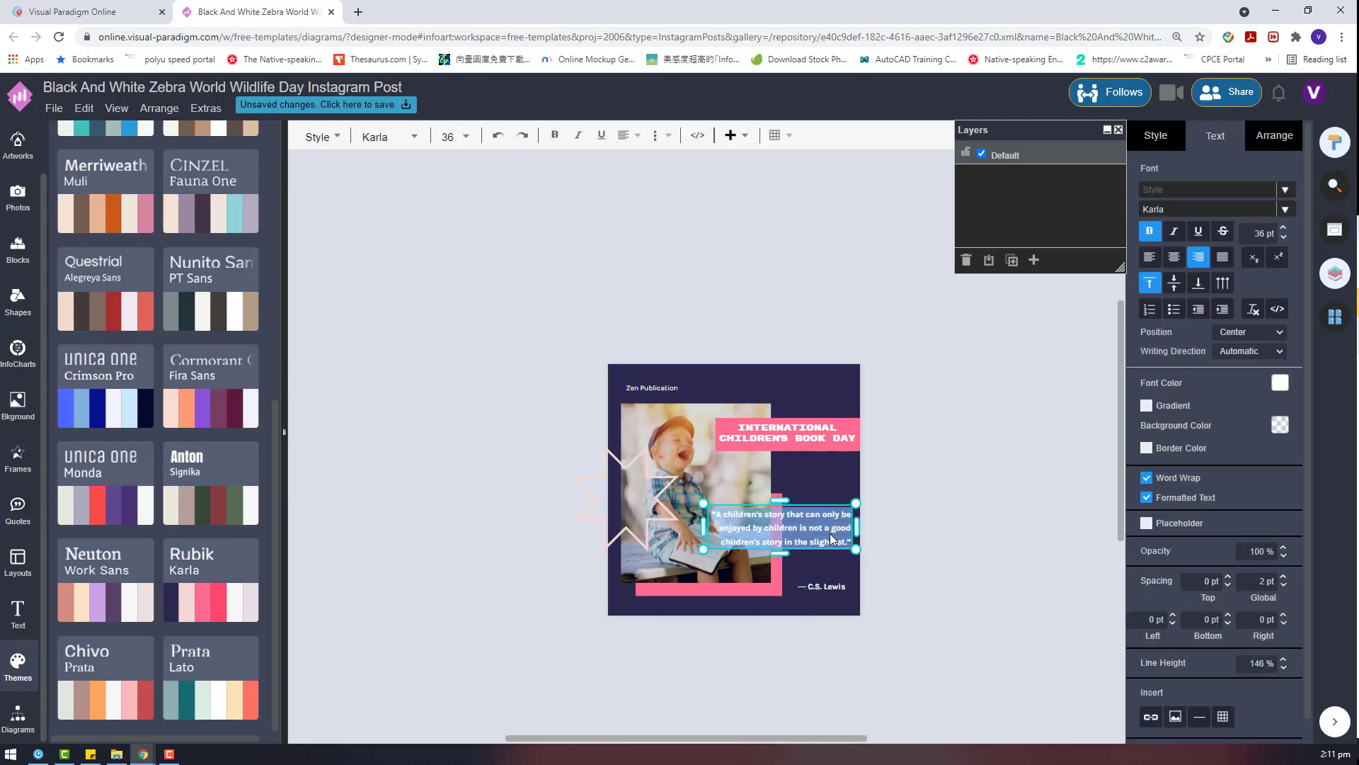
pyautogui.click(673, 385)
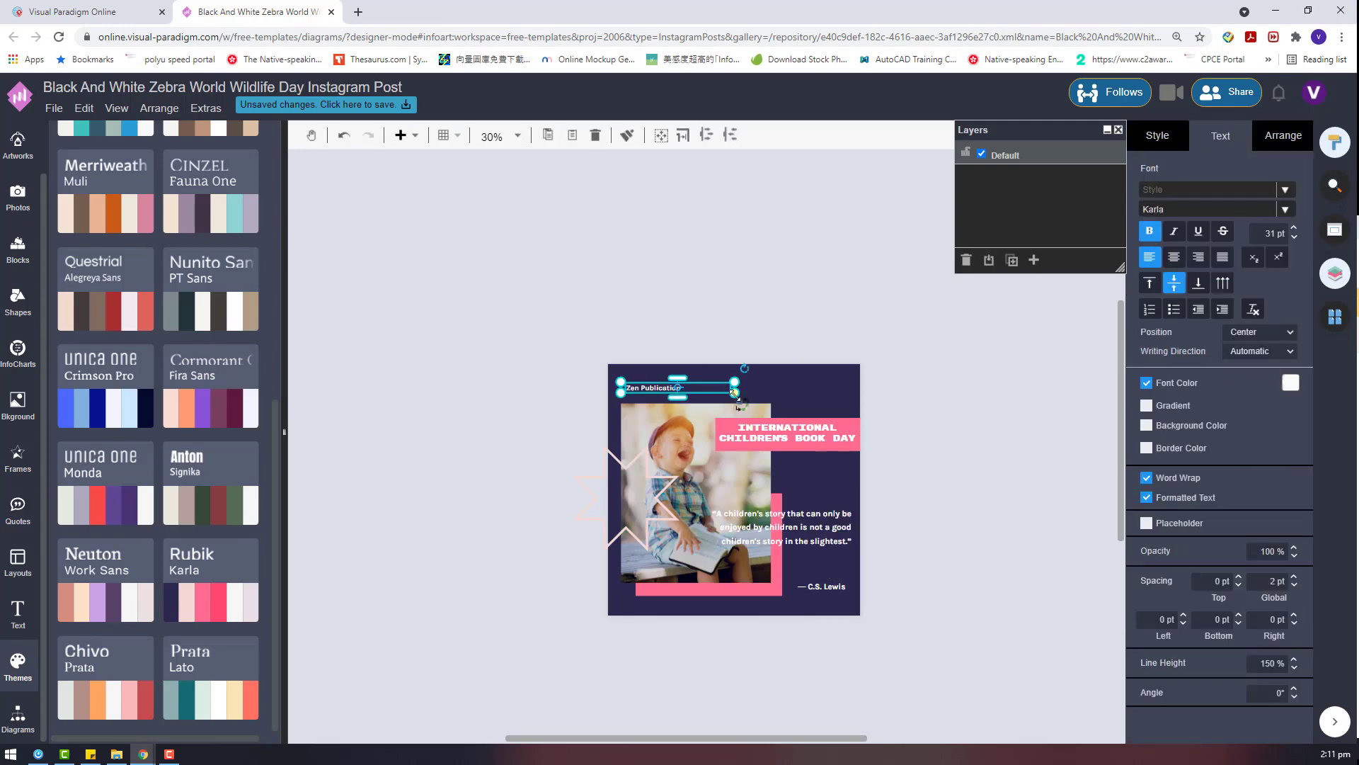
pyautogui.moveTo(735, 394); pyautogui.dragTo(763, 400)
pyautogui.click(776, 397)
pyautogui.moveTo(620, 503); pyautogui.dragTo(616, 496)
pyautogui.click(735, 656)
pyautogui.moveTo(918, 632); pyautogui.dragTo(547, 345)
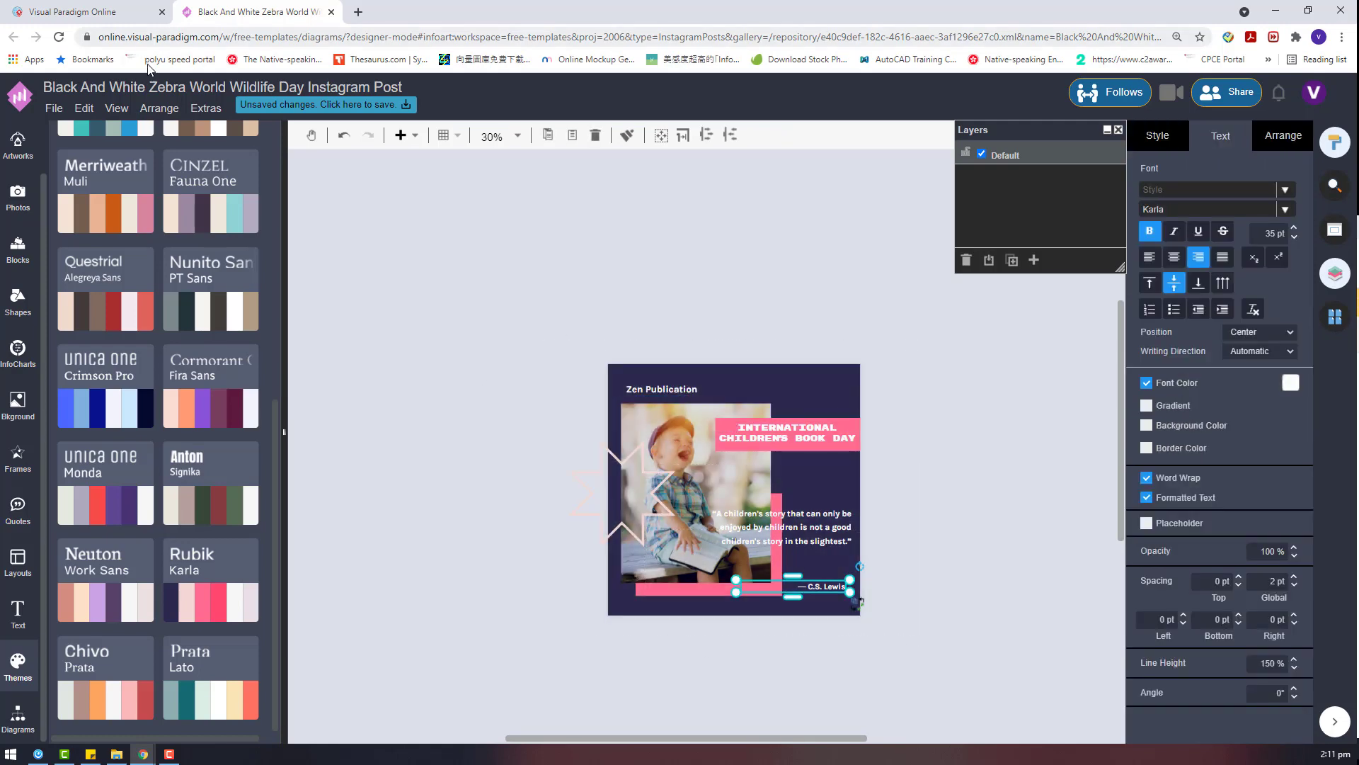
# Rename the design to "Children's Book Day Instagram Post"
pyautogui.click(223, 86)
pyautogui.press('BackSpace')
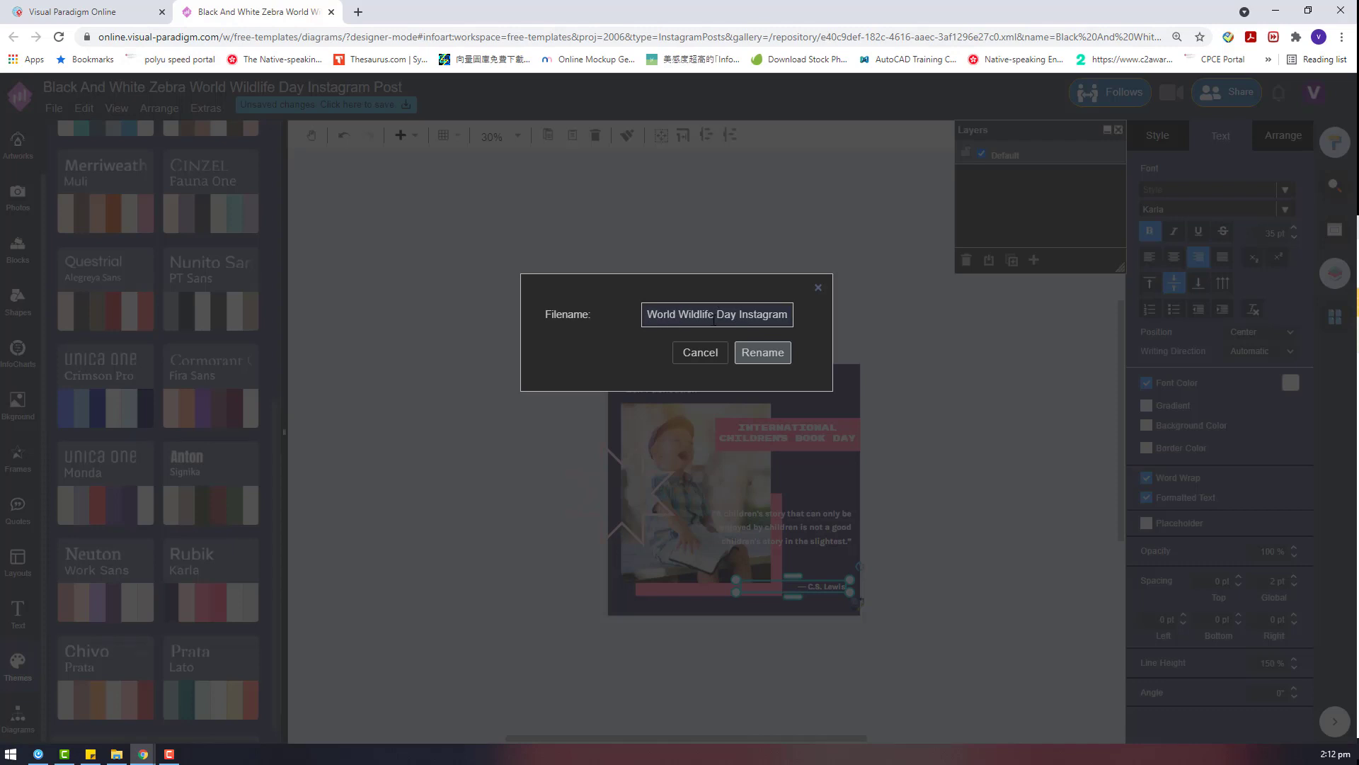
pyautogui.moveTo(705, 316); pyautogui.dragTo(385, 326)
pyautogui.write("Children's Book")
pyautogui.click(757, 360)
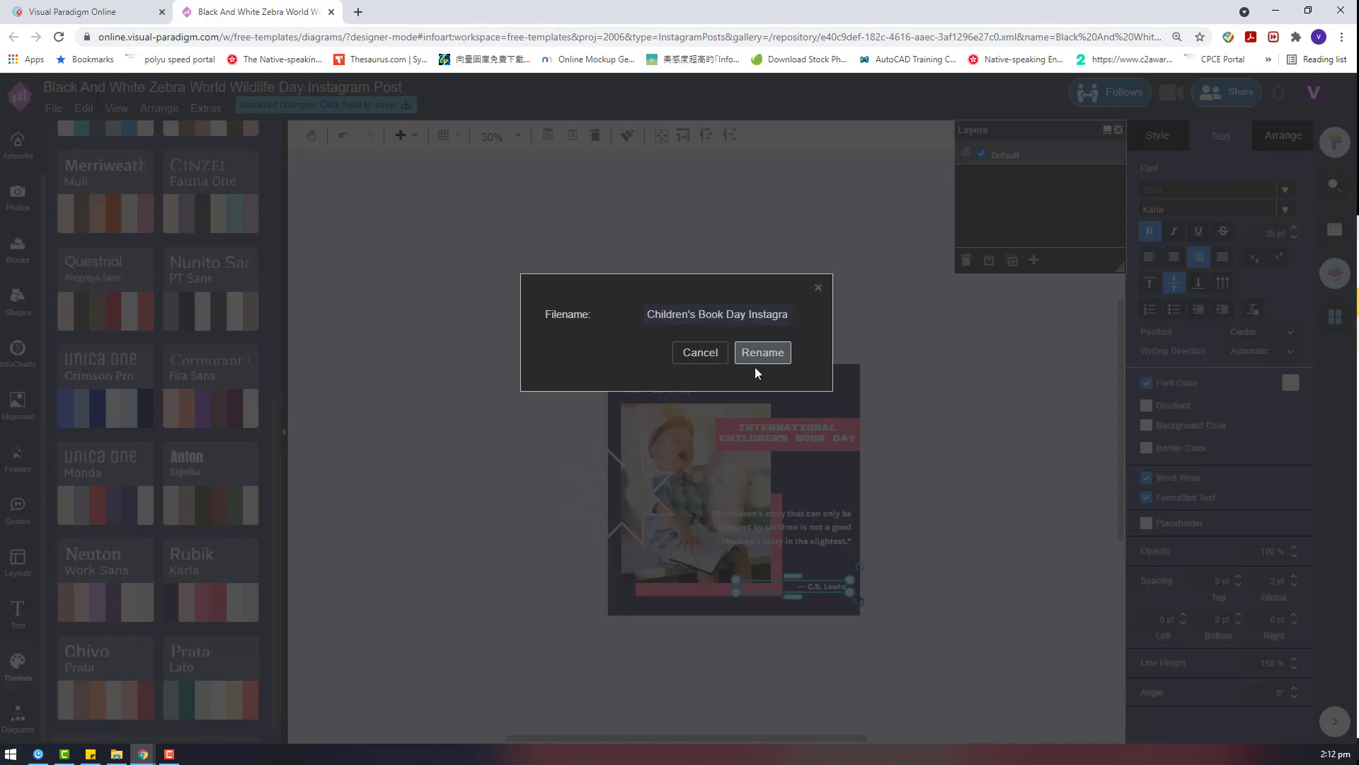
pyautogui.click(772, 354)
# Try a coral overlay color on the reading child's photo
pyautogui.click(752, 484)
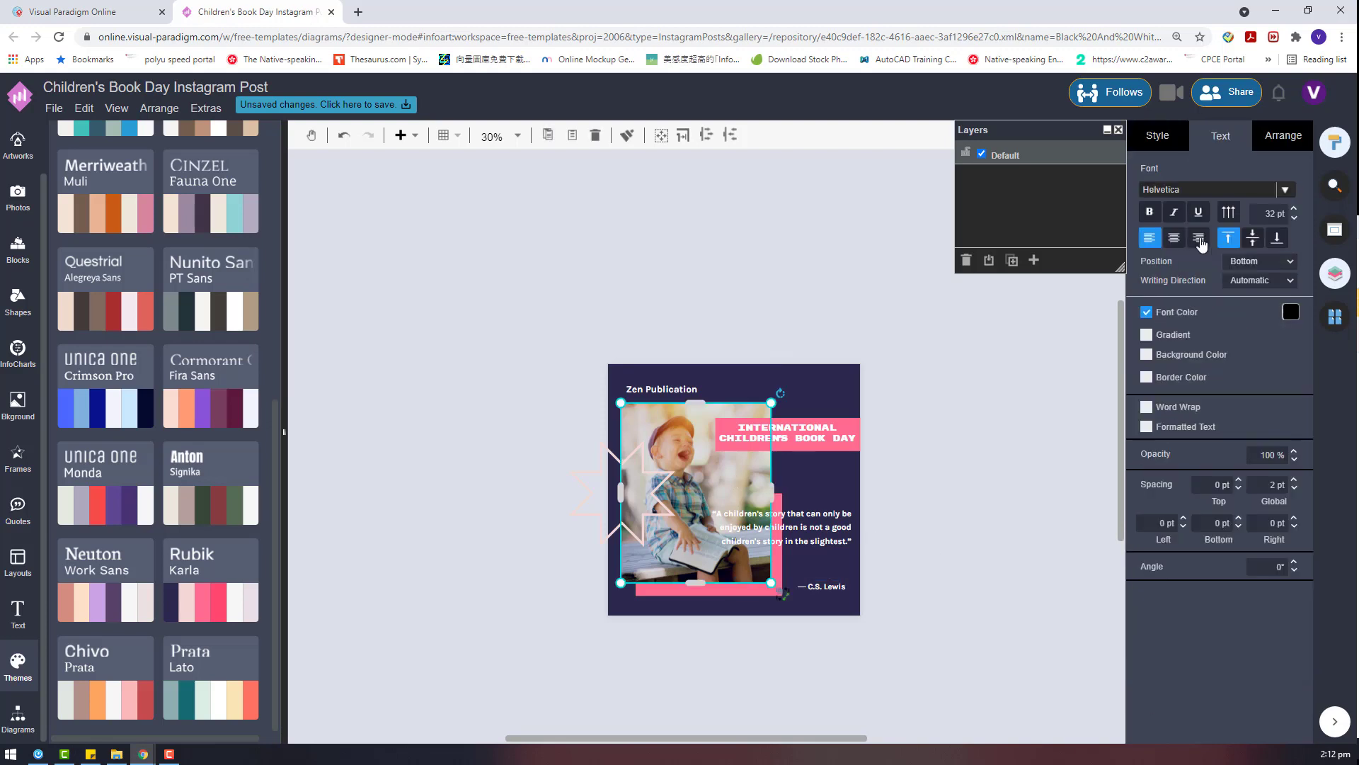
pyautogui.moveTo(1201, 558); pyautogui.dragTo(1133, 547)
pyautogui.click(1196, 652)
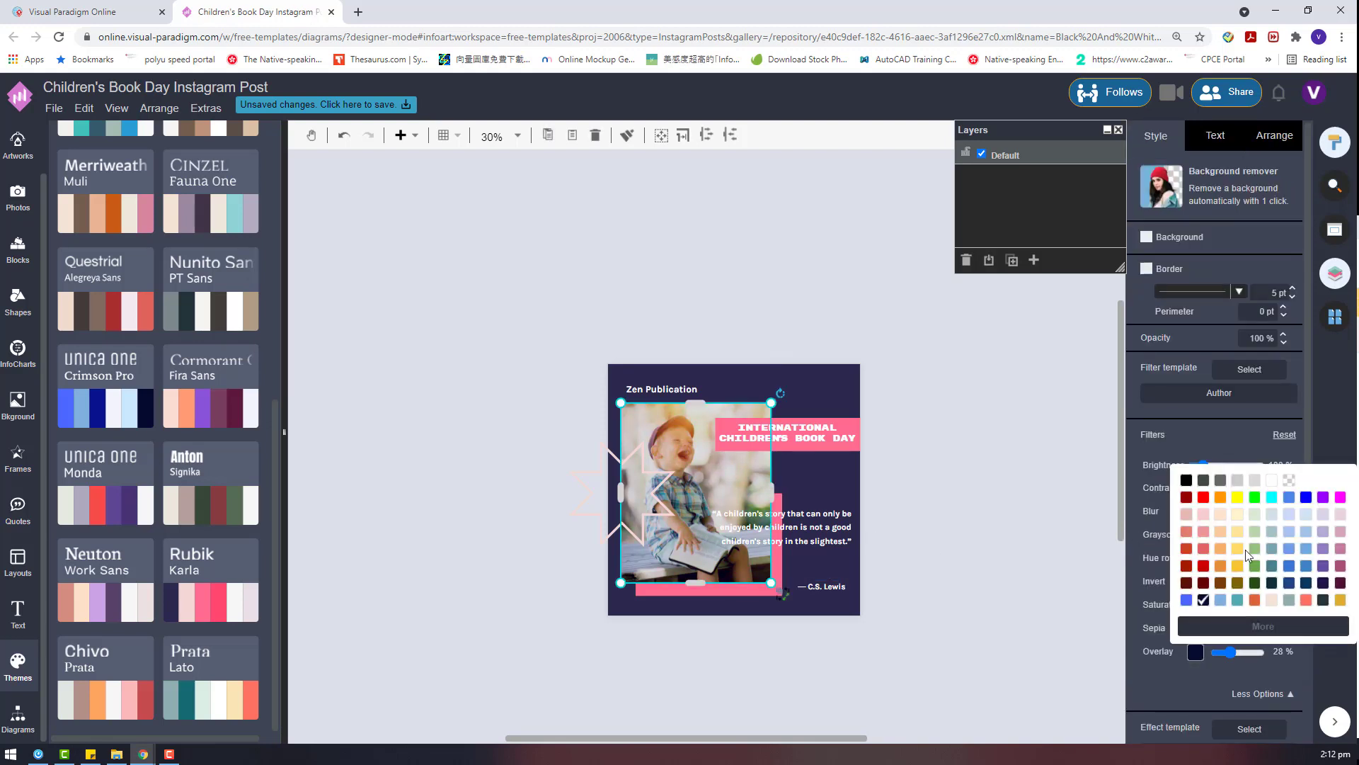
pyautogui.click(1306, 600)
# Change the photo's overlay color to match the pink of the International Children's Book Day banner
pyautogui.click(787, 432)
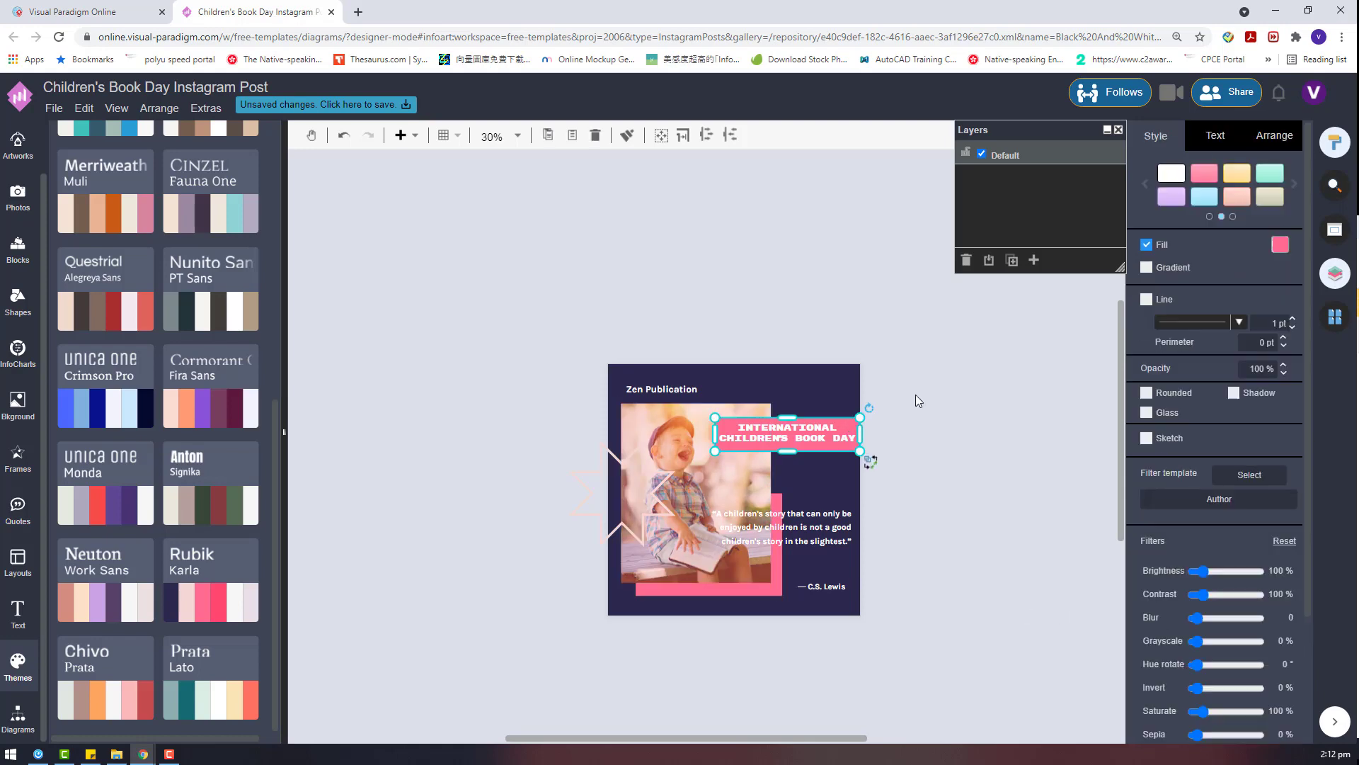
pyautogui.click(1280, 244)
pyautogui.click(1185, 389)
pyautogui.scroll(-3, 1185, 389)
pyautogui.click(695, 492)
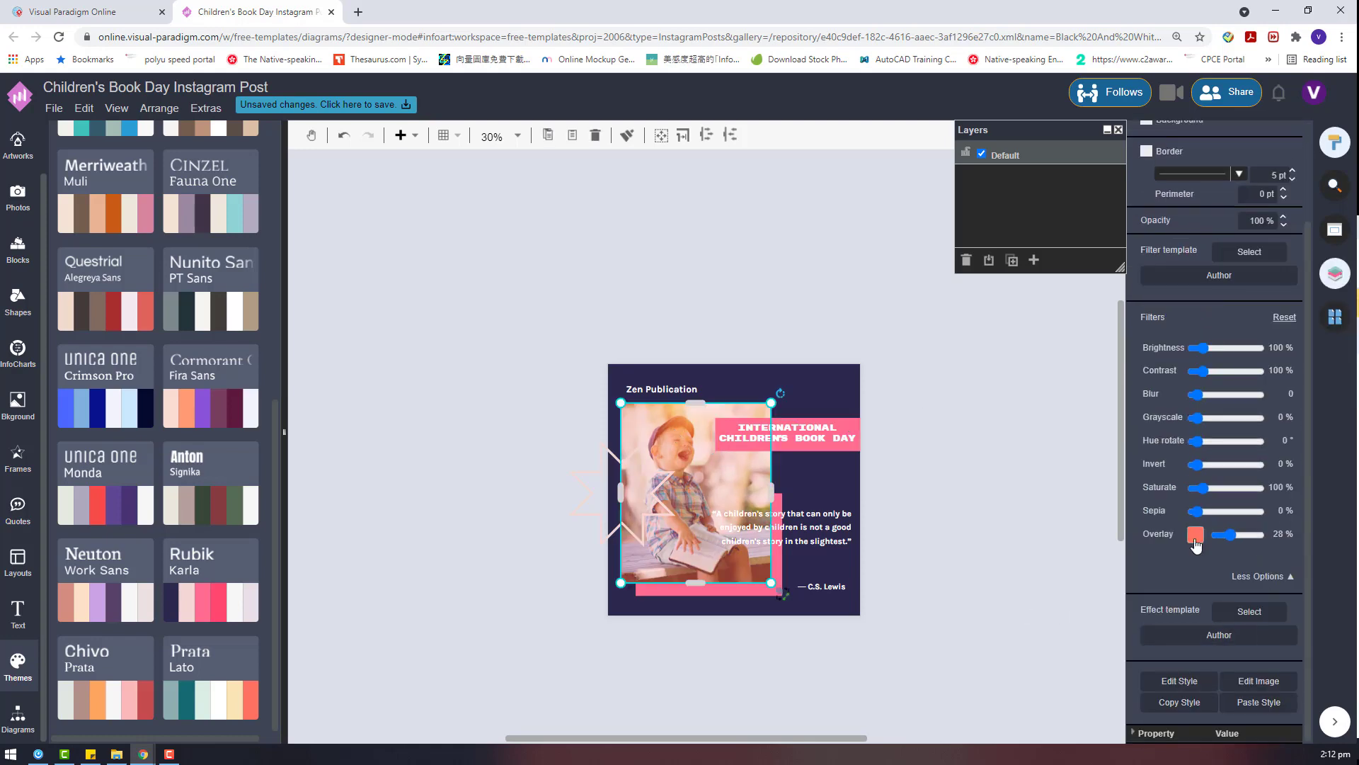
pyautogui.click(1195, 538)
pyautogui.click(1188, 680)
pyautogui.press('Escape')
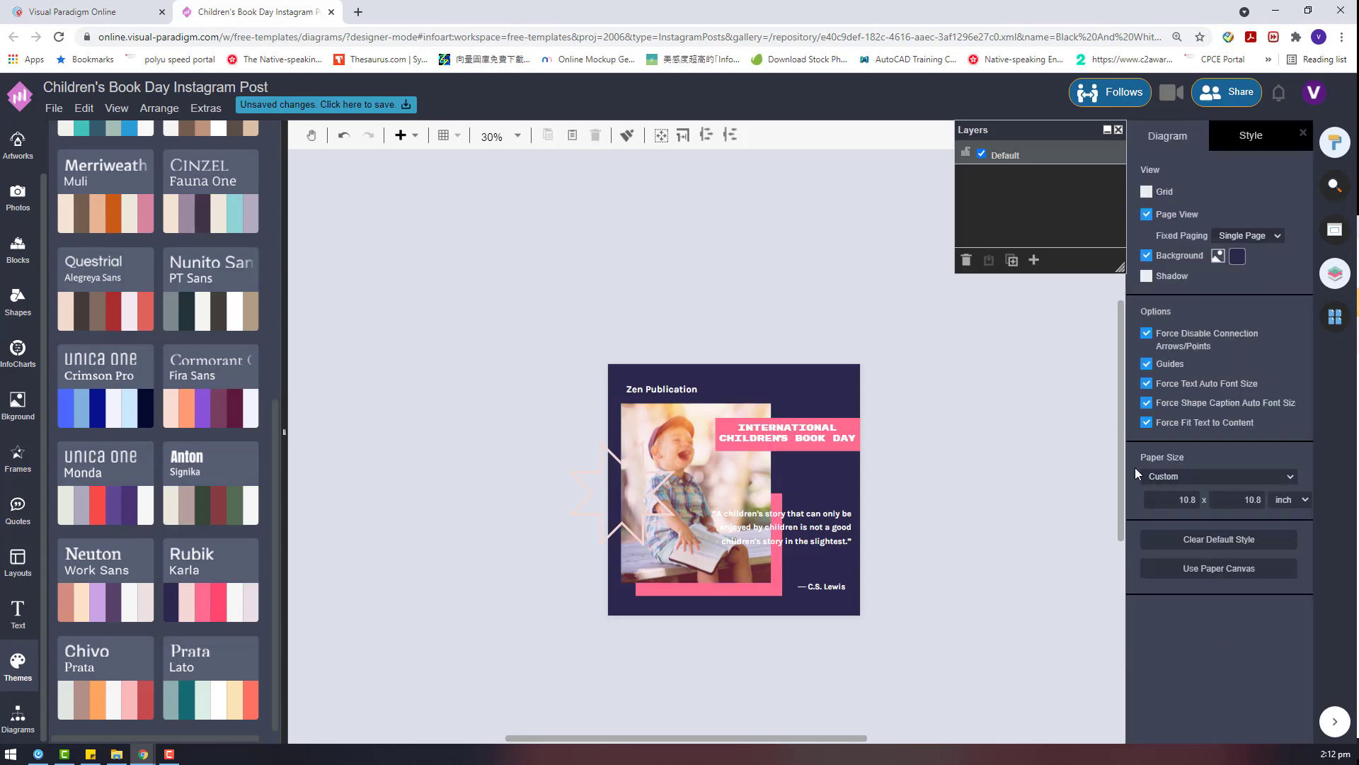
# Save the Children's Book Day Instagram Post design to the online workspace
pyautogui.click(54, 108)
pyautogui.click(135, 235)
pyautogui.click(575, 370)
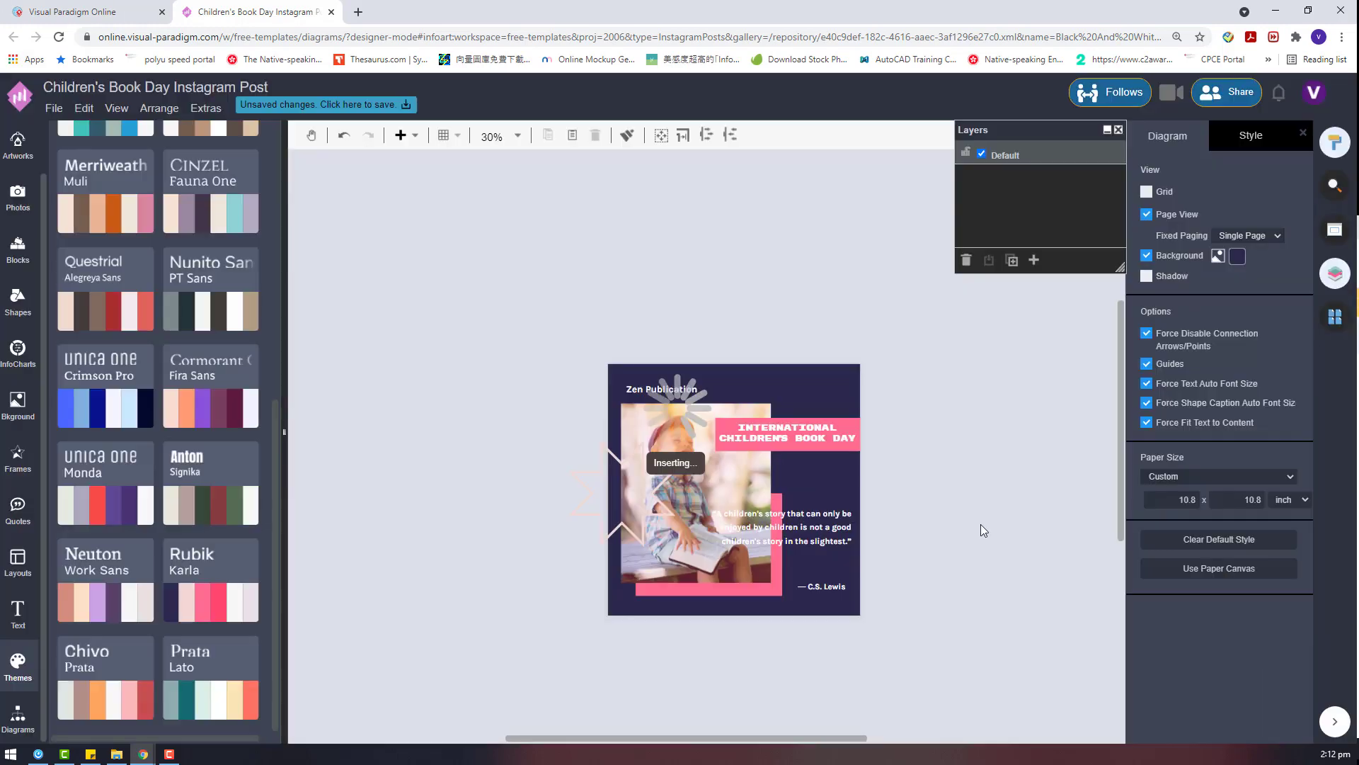
# Export the post as an image at 100% zoom with border width 0 and download the file
pyautogui.click(54, 107)
pyautogui.moveTo(227, 381)
pyautogui.click(297, 380)
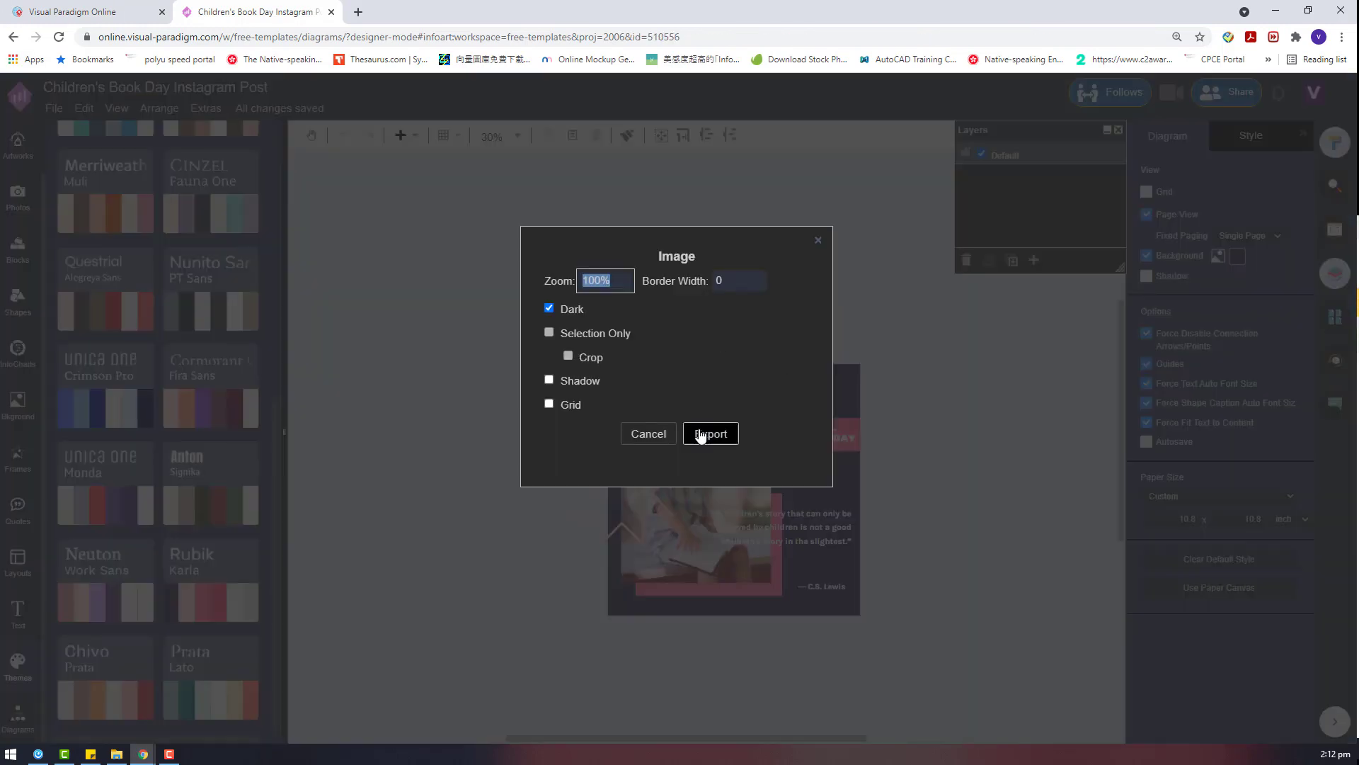
pyautogui.click(704, 434)
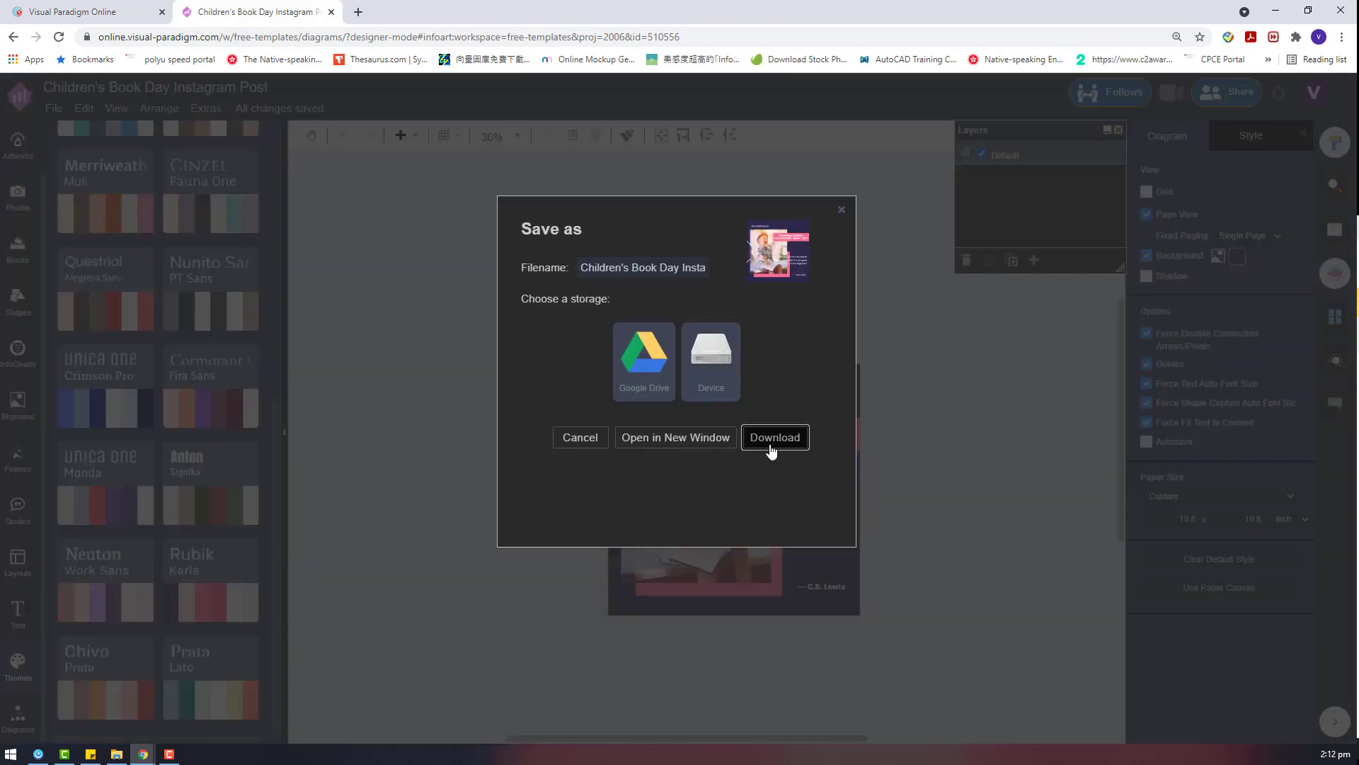
pyautogui.click(775, 437)
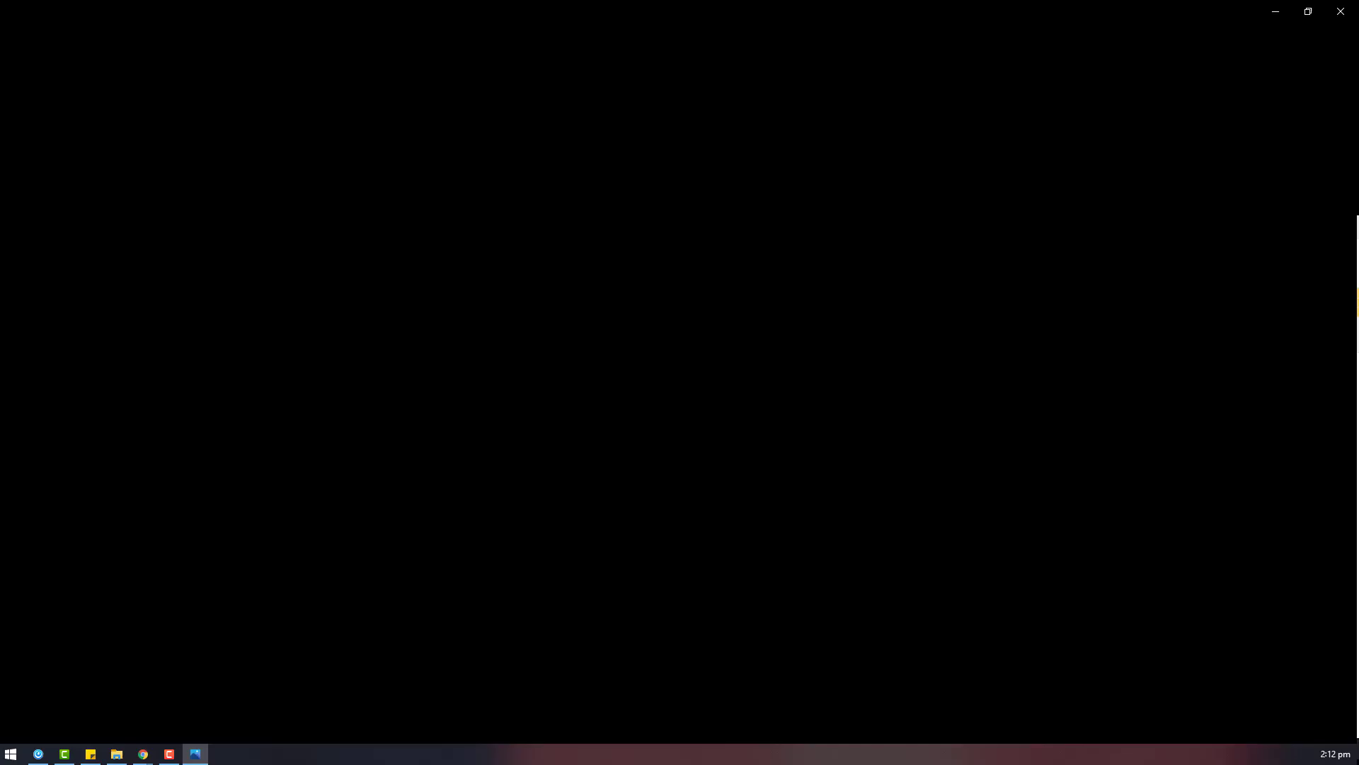